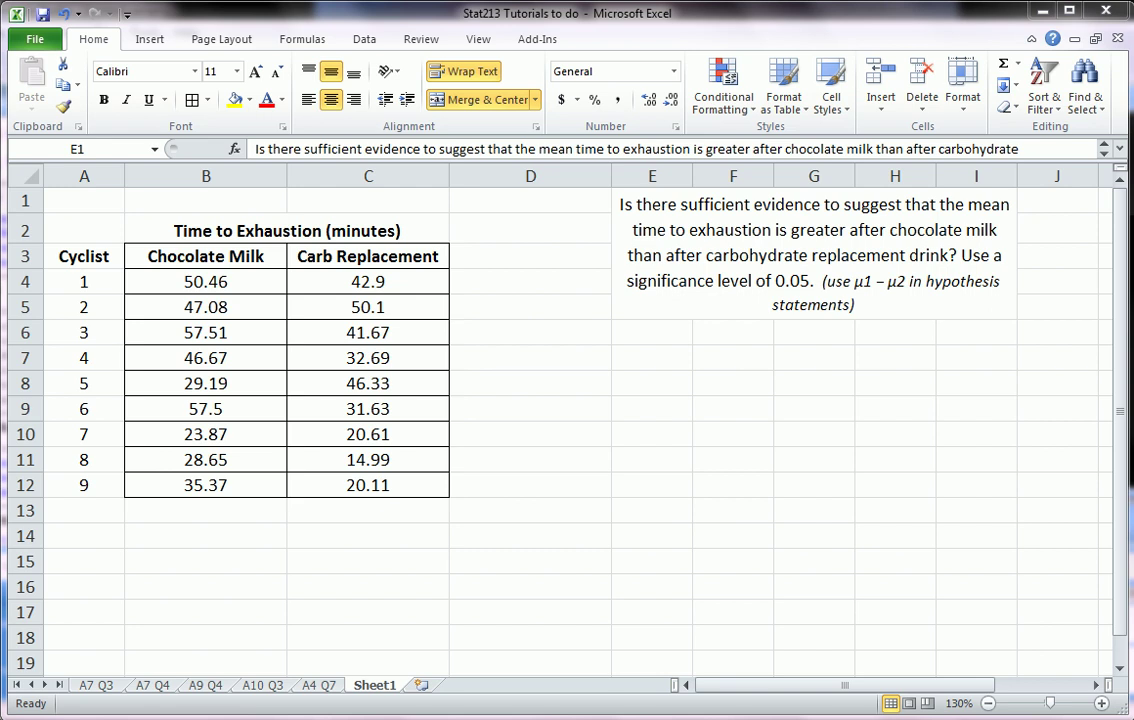
# - Circle the exhaustion-time table and cyclist numbers in red, underline the Chocolate Milk and Carb Replacement headings, and clear the markings
pyautogui.moveTo(72, 222)
pyautogui.mouseDown()
pyautogui.moveTo(275, 208)
pyautogui.moveTo(482, 375)
pyautogui.moveTo(433, 493)
pyautogui.moveTo(76, 481)
pyautogui.moveTo(76, 294)
pyautogui.moveTo(90, 222)
pyautogui.moveTo(100, 388)
pyautogui.moveTo(96, 463)
pyautogui.moveTo(78, 506)
pyautogui.moveTo(62, 375)
pyautogui.moveTo(74, 262)
pyautogui.mouseUp()
pyautogui.moveTo(148, 265); pyautogui.dragTo(430, 266)
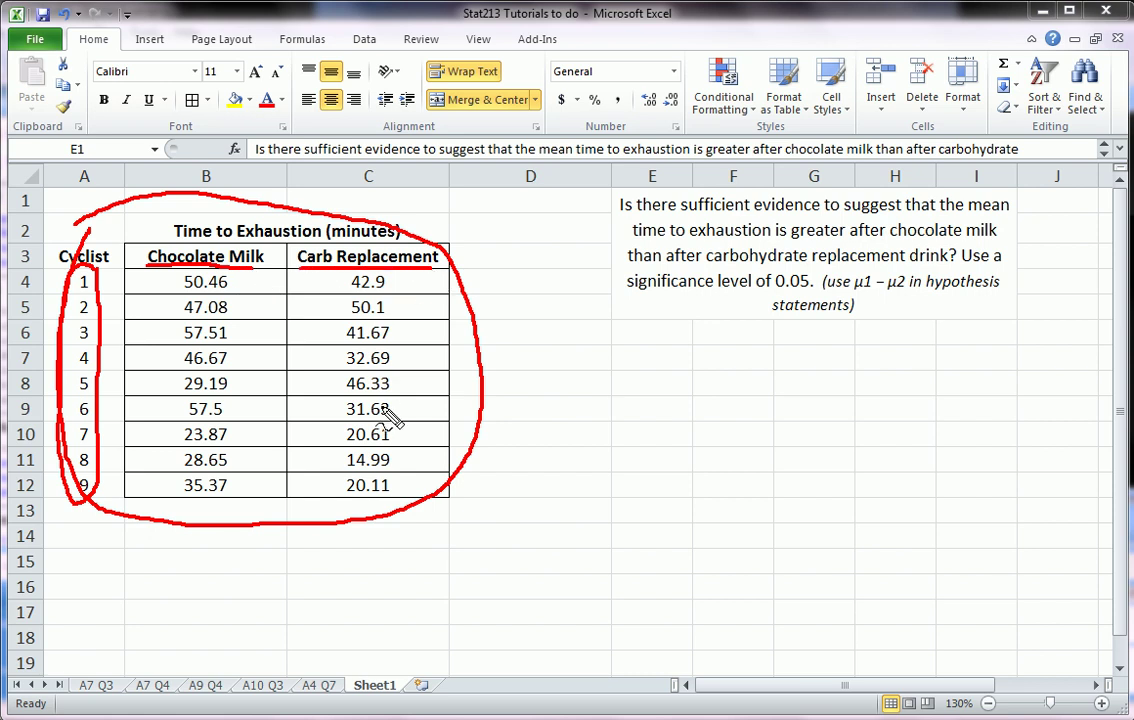
pyautogui.press('e')
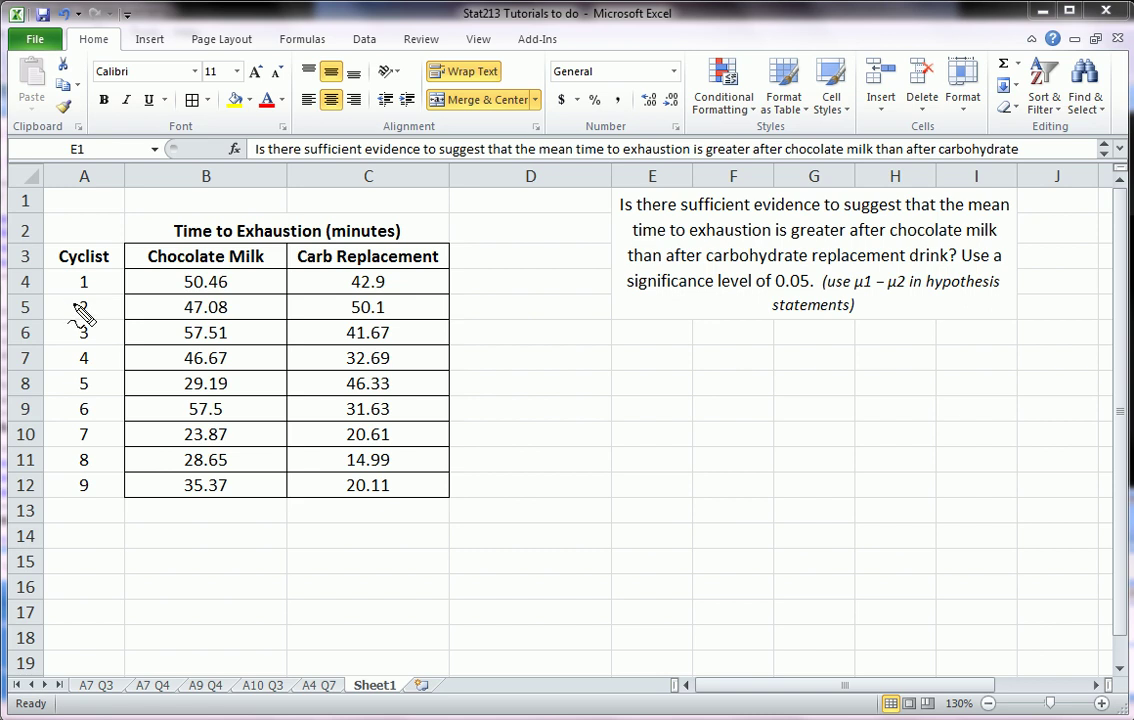
# - Mark cyclist 2's paired times under both drink headings, circle all cyclist numbers, draw lines down both data columns, and clear the markings
pyautogui.moveTo(76, 312)
pyautogui.mouseDown()
pyautogui.moveTo(104, 304)
pyautogui.moveTo(84, 330)
pyautogui.moveTo(110, 318)
pyautogui.mouseUp()
pyautogui.moveTo(148, 264); pyautogui.dragTo(265, 264)
pyautogui.moveTo(170, 318); pyautogui.dragTo(231, 318)
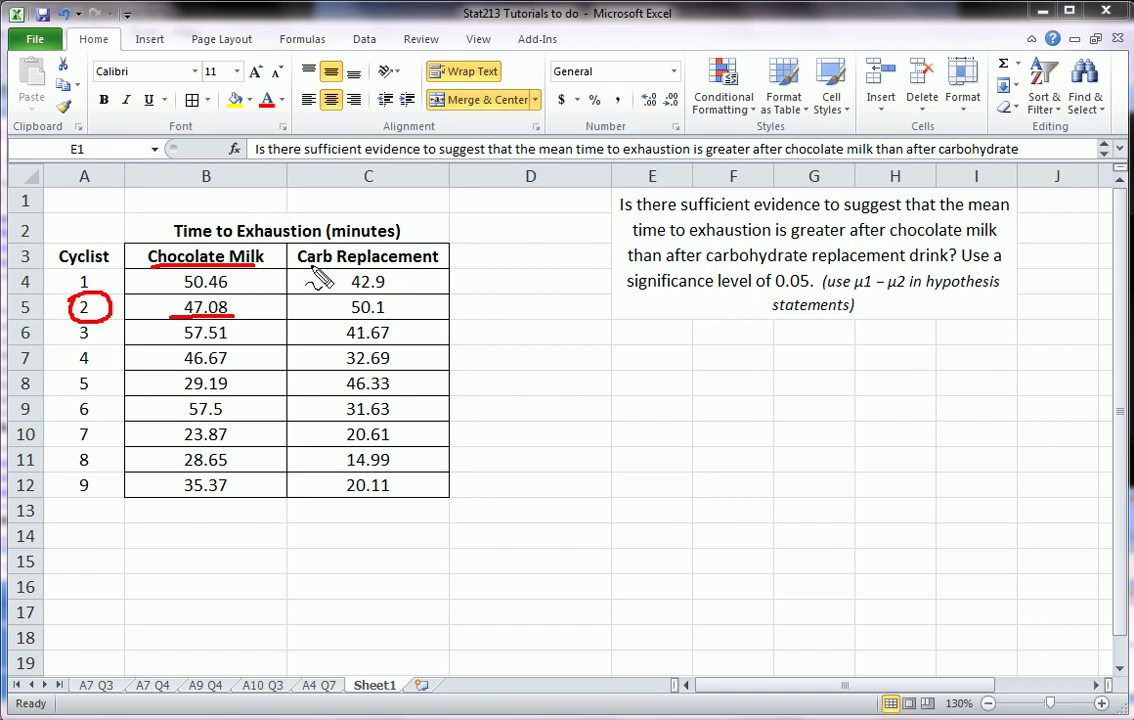
pyautogui.moveTo(297, 267); pyautogui.dragTo(383, 268)
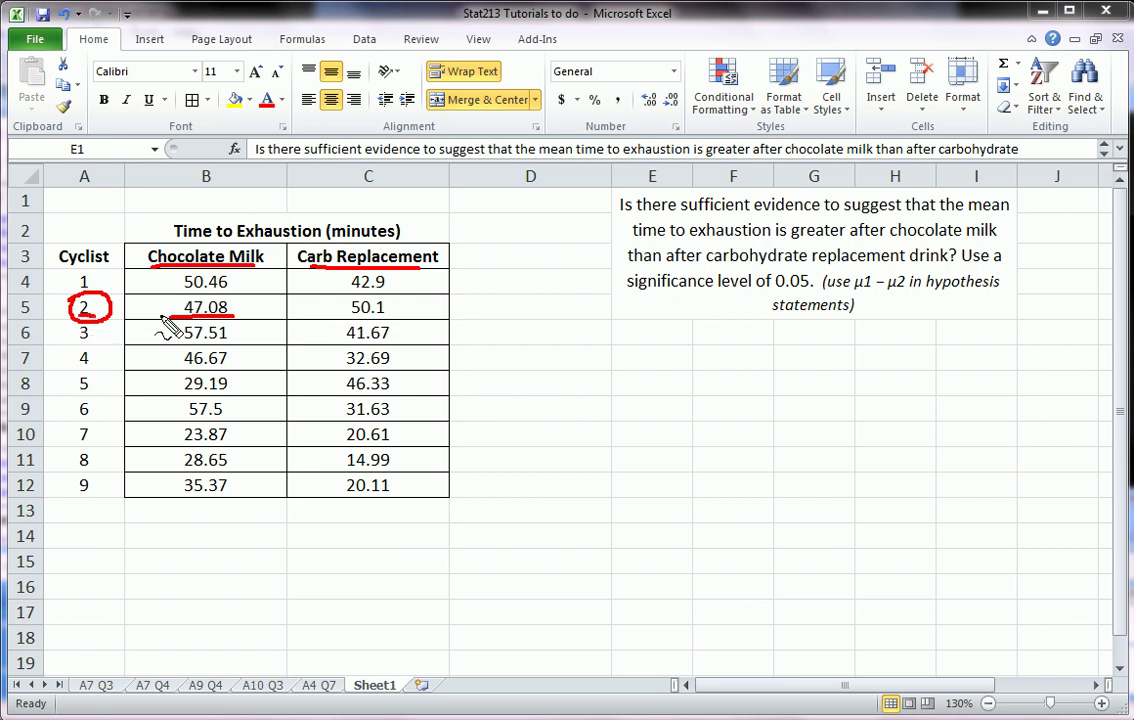
pyautogui.moveTo(343, 317); pyautogui.dragTo(386, 316)
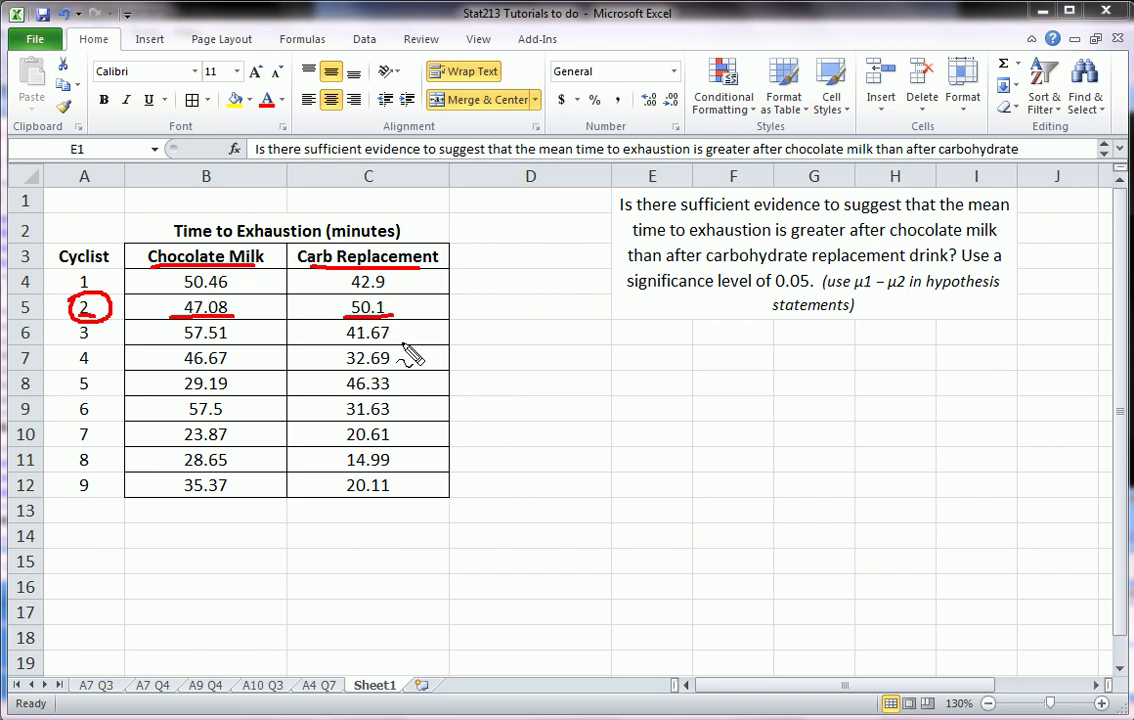
pyautogui.moveTo(78, 296)
pyautogui.mouseDown()
pyautogui.moveTo(70, 268)
pyautogui.moveTo(88, 290)
pyautogui.mouseUp()
pyautogui.moveTo(108, 342)
pyautogui.mouseDown()
pyautogui.moveTo(106, 456)
pyautogui.moveTo(71, 494)
pyautogui.moveTo(72, 270)
pyautogui.mouseUp()
pyautogui.moveTo(218, 240); pyautogui.dragTo(220, 492)
pyautogui.moveTo(372, 236); pyautogui.dragTo(397, 488)
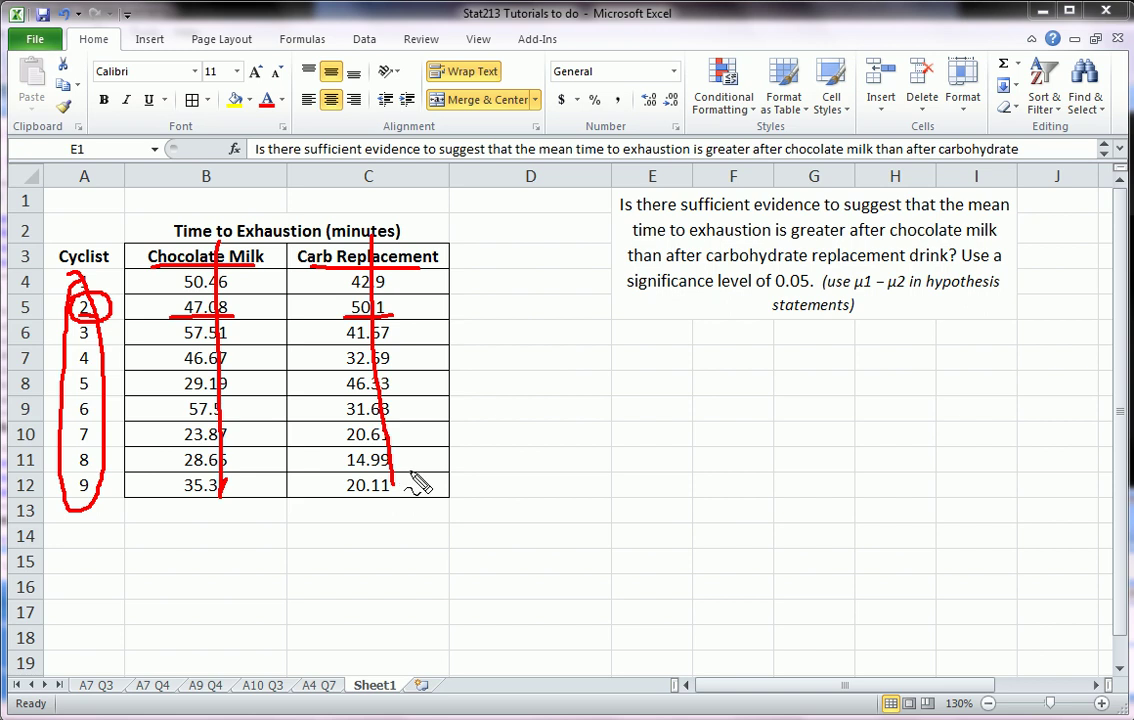
pyautogui.press('e')
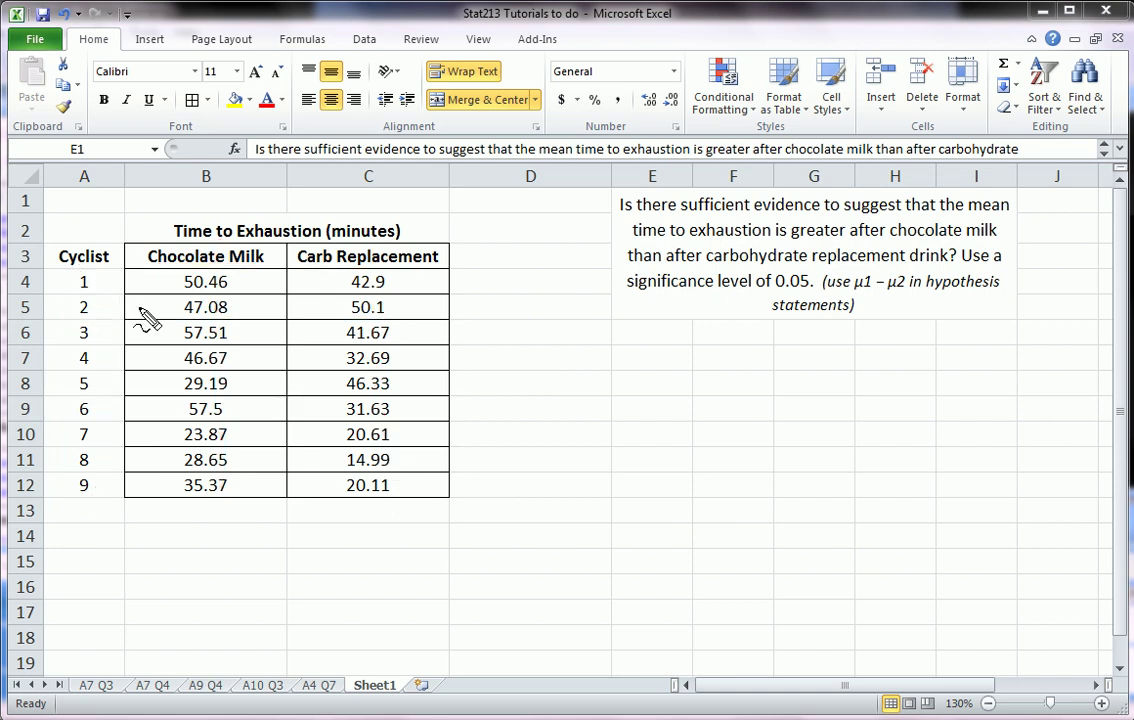
# - Circle cyclist 1's row of paired times and the cyclist number in red, and clear the markings
pyautogui.moveTo(146, 272)
pyautogui.mouseDown()
pyautogui.moveTo(362, 262)
pyautogui.moveTo(318, 297)
pyautogui.moveTo(60, 288)
pyautogui.moveTo(145, 268)
pyautogui.mouseUp()
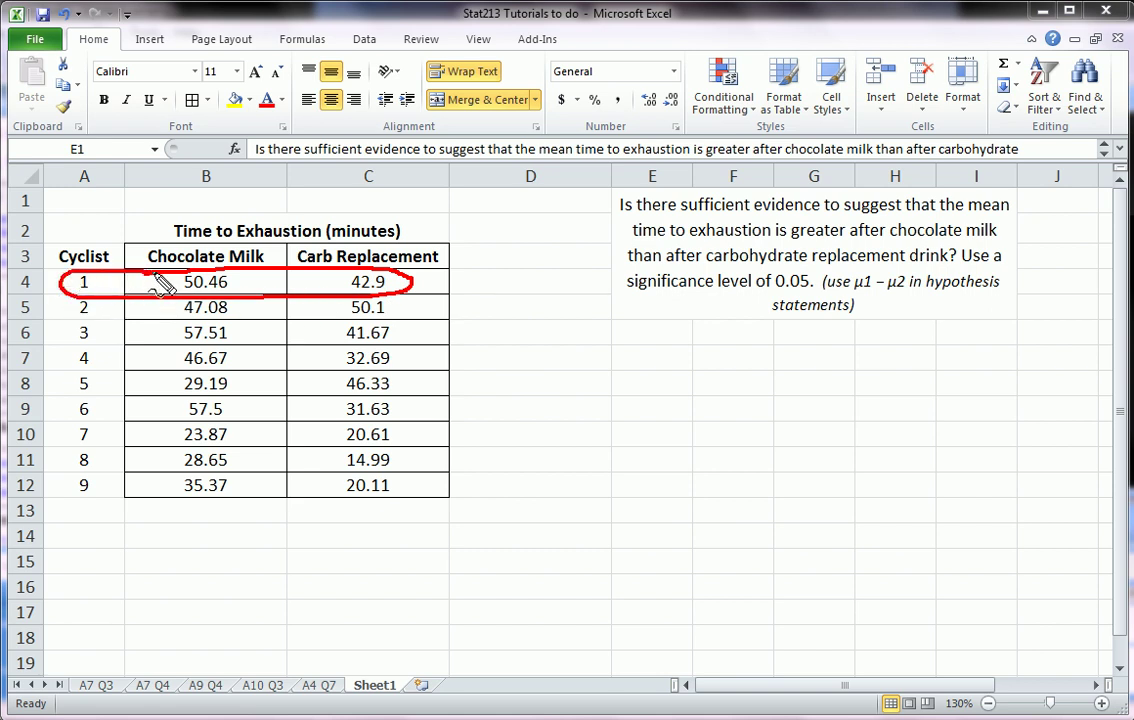
pyautogui.moveTo(84, 293)
pyautogui.mouseDown()
pyautogui.moveTo(84, 272)
pyautogui.moveTo(96, 298)
pyautogui.moveTo(112, 286)
pyautogui.mouseUp()
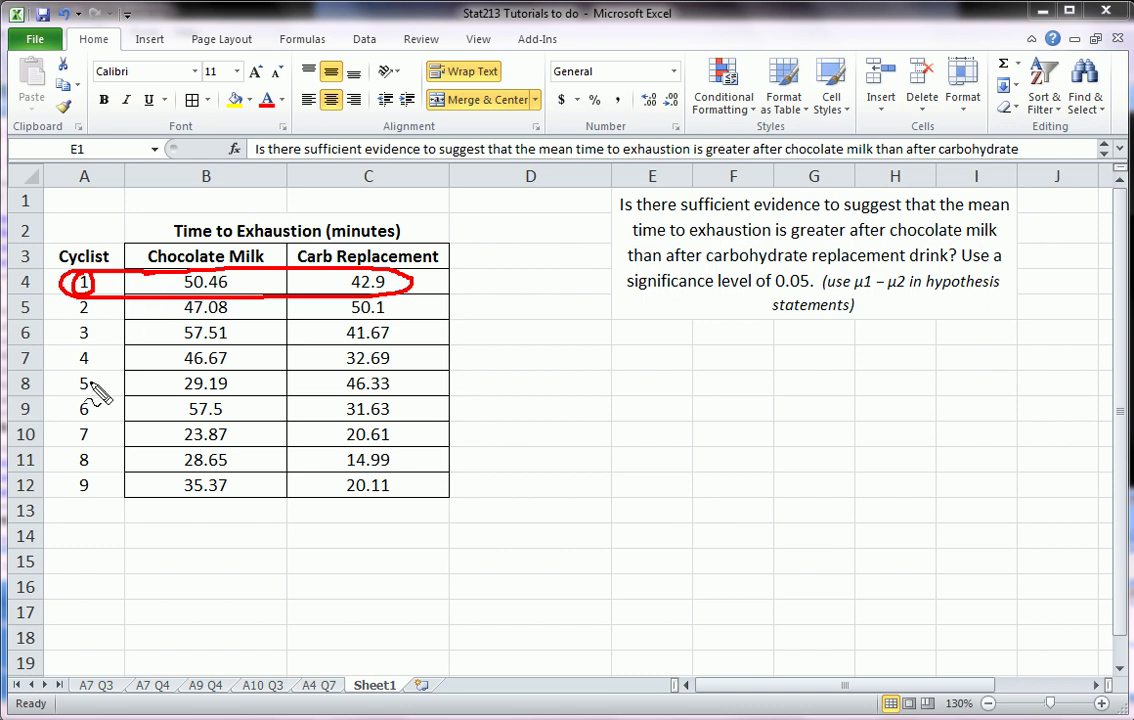
pyautogui.press('Escape')
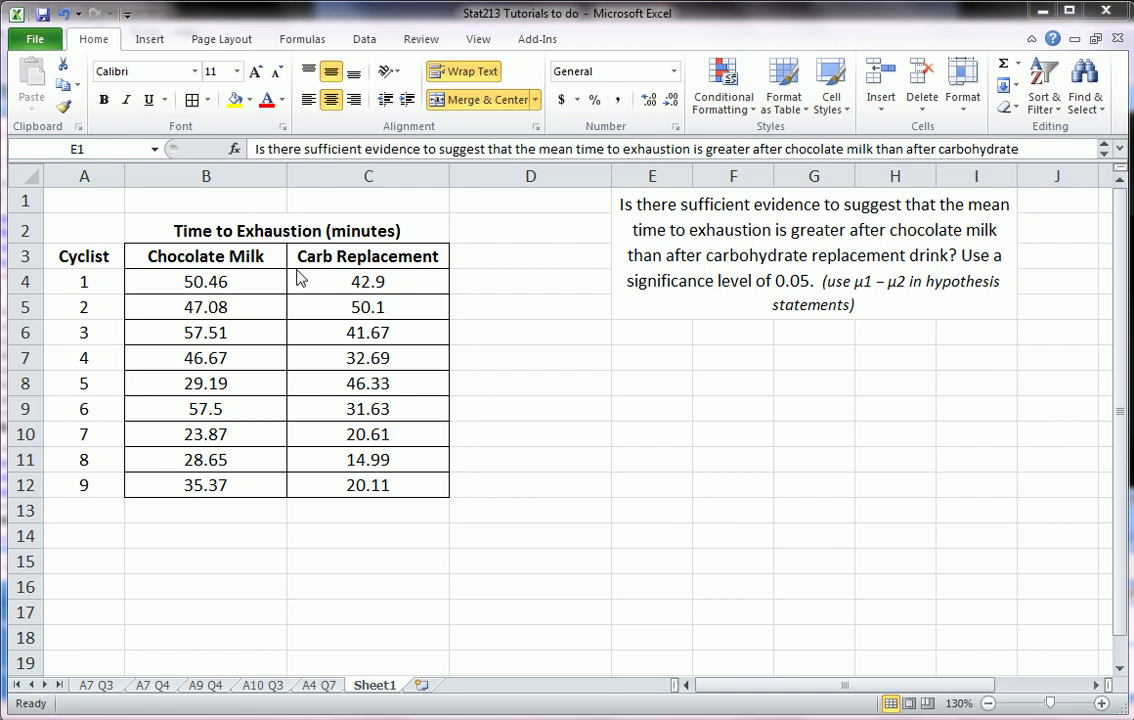
# - Annotate the question cell with a Q and underline "greater", and label the Chocolate Milk column 1 and Carb Replacement column 2
pyautogui.click(633, 203)
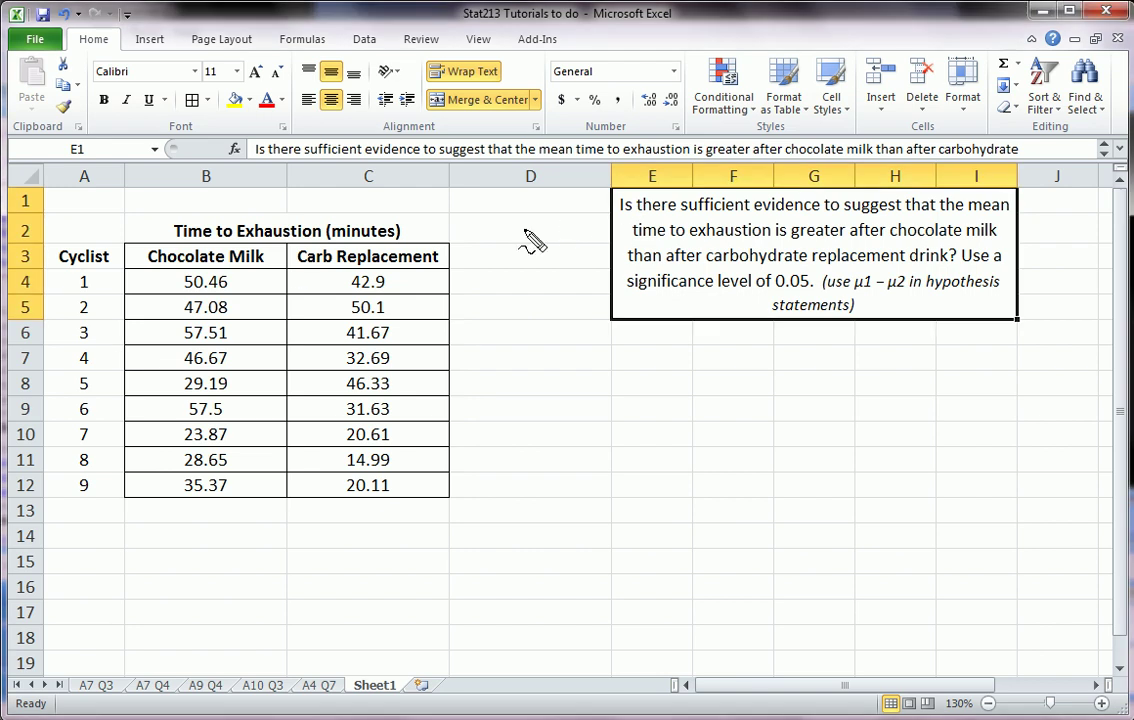
pyautogui.moveTo(572, 208)
pyautogui.mouseDown()
pyautogui.moveTo(549, 245)
pyautogui.moveTo(582, 261)
pyautogui.mouseUp()
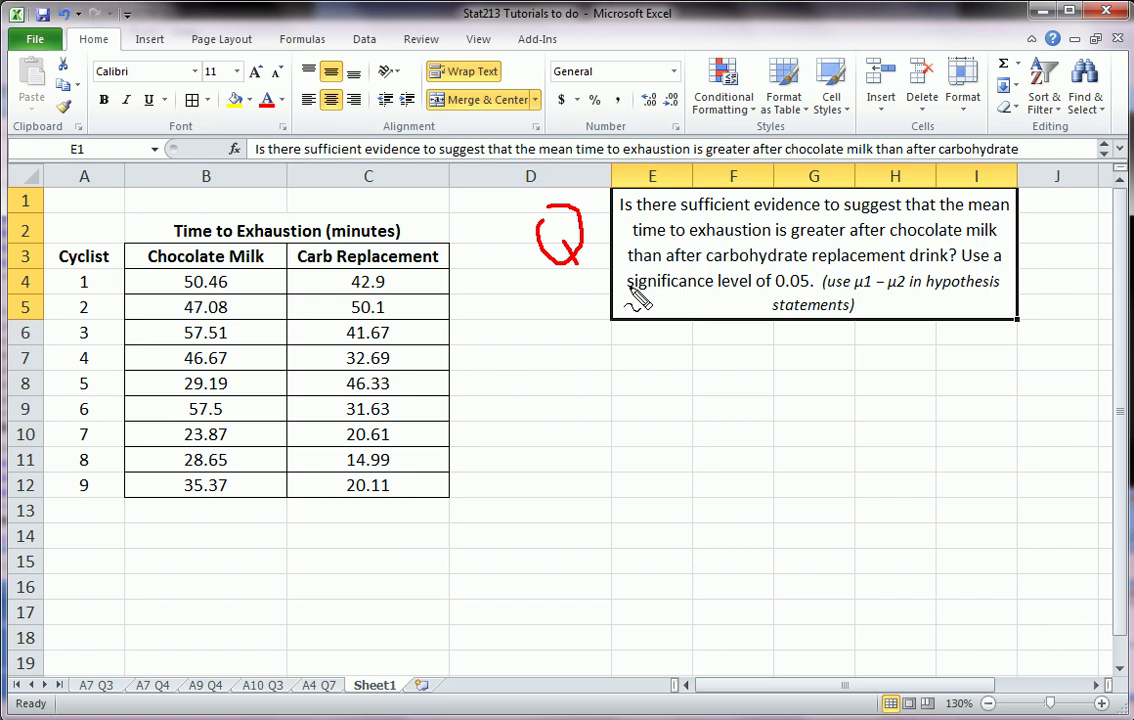
pyautogui.moveTo(790, 240); pyautogui.dragTo(843, 242)
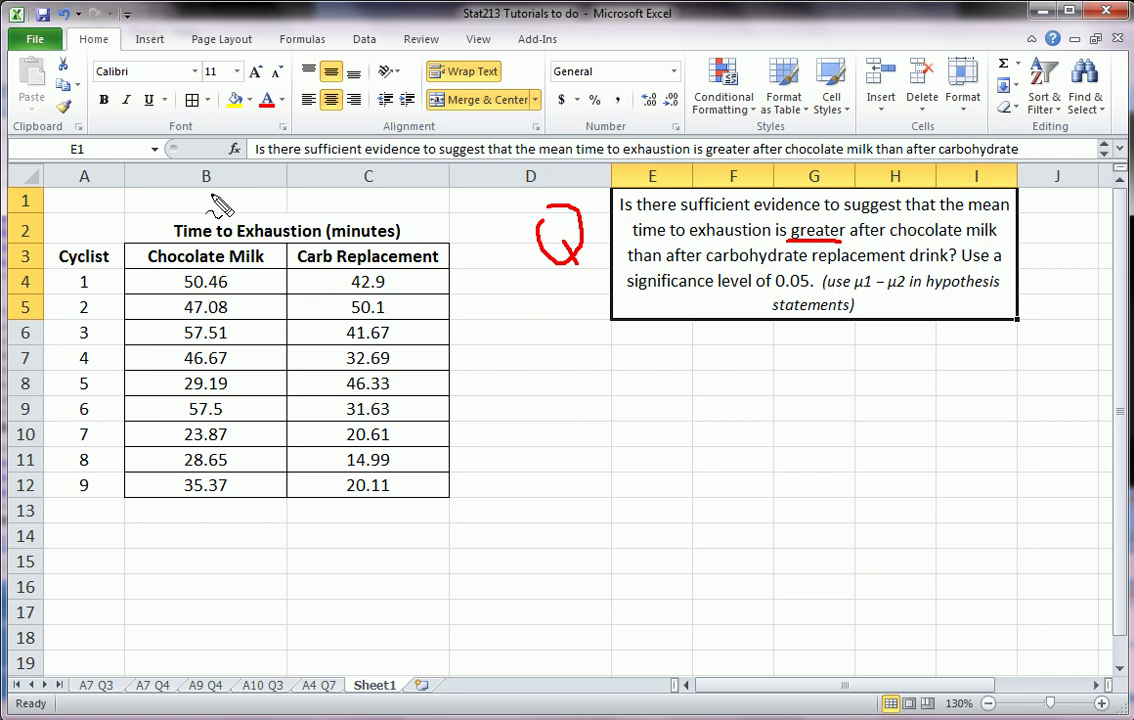
pyautogui.moveTo(209, 195)
pyautogui.mouseDown()
pyautogui.moveTo(211, 214)
pyautogui.moveTo(212, 190)
pyautogui.moveTo(222, 192)
pyautogui.moveTo(223, 218)
pyautogui.moveTo(200, 192)
pyautogui.mouseUp()
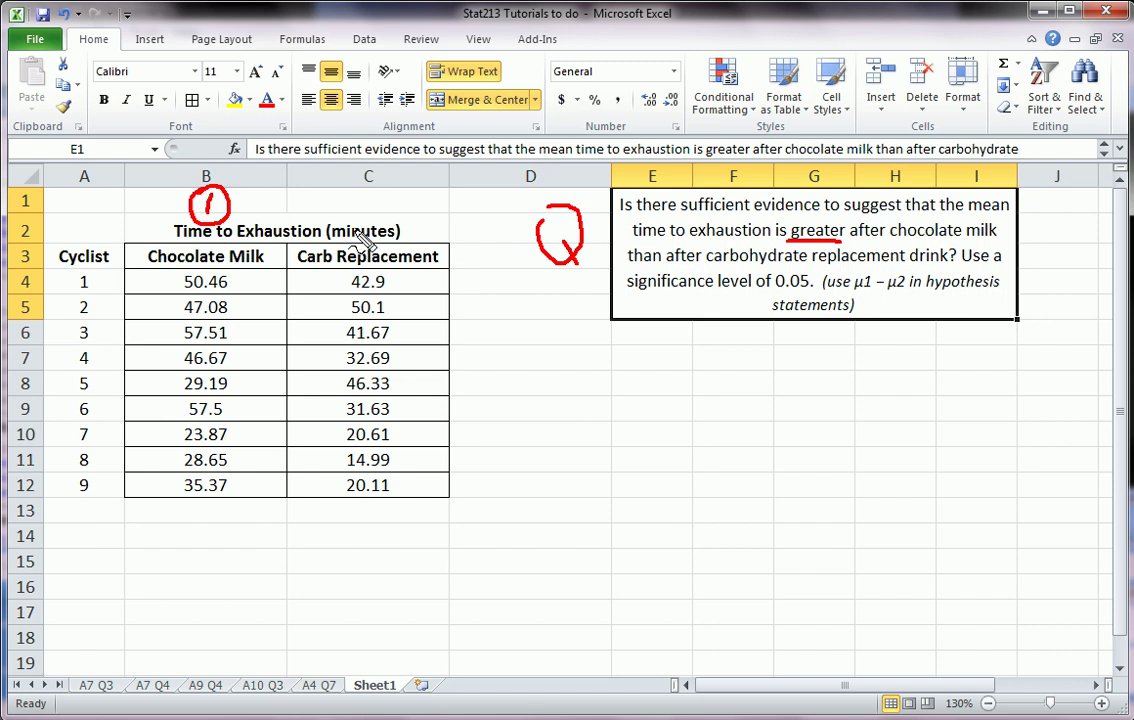
pyautogui.moveTo(358, 198)
pyautogui.mouseDown()
pyautogui.moveTo(385, 215)
pyautogui.moveTo(390, 185)
pyautogui.moveTo(392, 222)
pyautogui.moveTo(352, 222)
pyautogui.moveTo(338, 182)
pyautogui.moveTo(362, 180)
pyautogui.mouseUp()
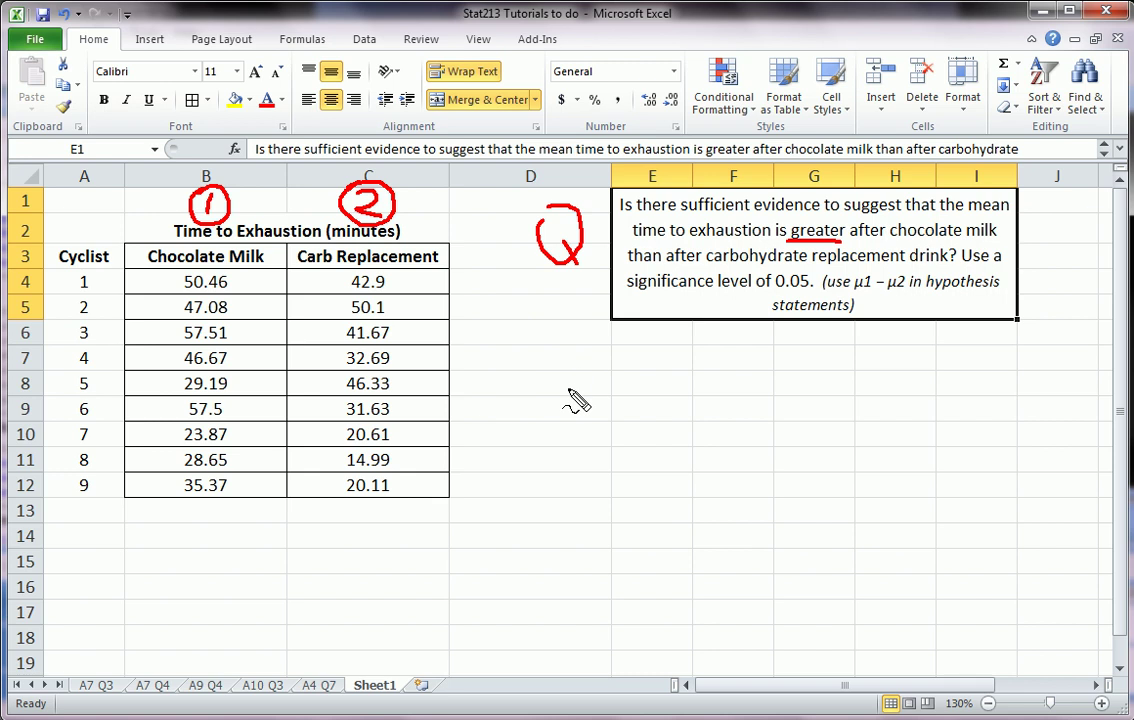
# - Handwrite μ1 > μ2 below the question, underline "Is there" in its text, and clear all markings
pyautogui.moveTo(573, 400)
pyautogui.mouseDown()
pyautogui.moveTo(582, 349)
pyautogui.moveTo(587, 364)
pyautogui.moveTo(606, 352)
pyautogui.moveTo(619, 378)
pyautogui.mouseUp()
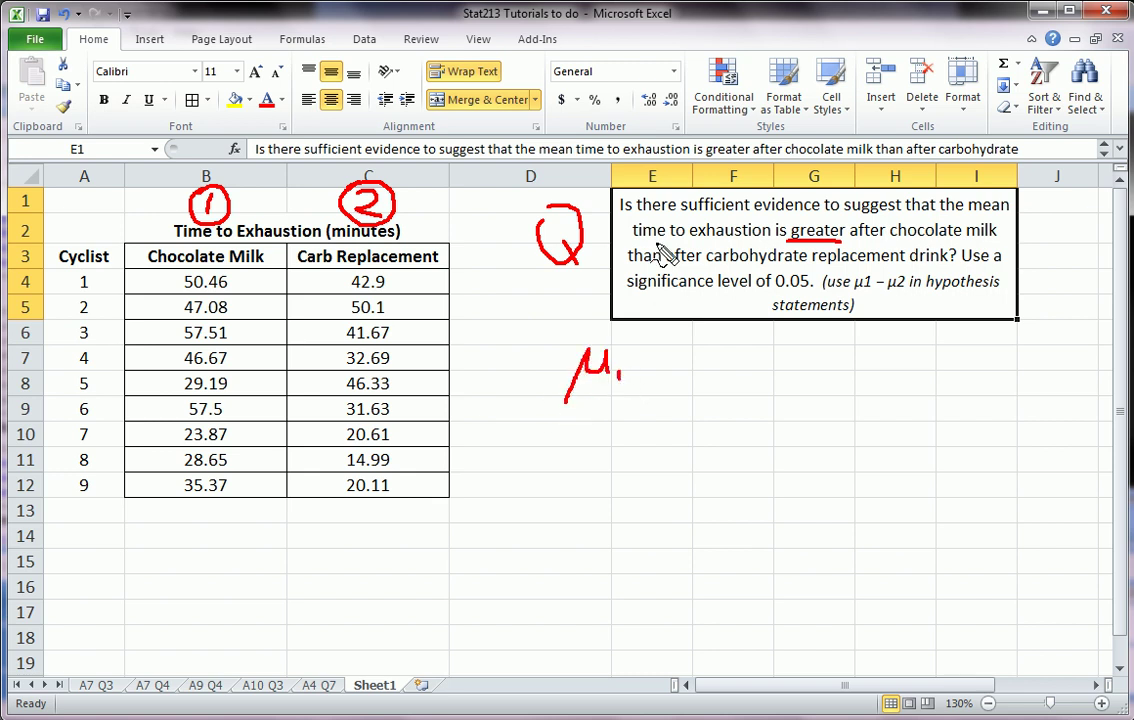
pyautogui.moveTo(619, 215); pyautogui.dragTo(676, 213)
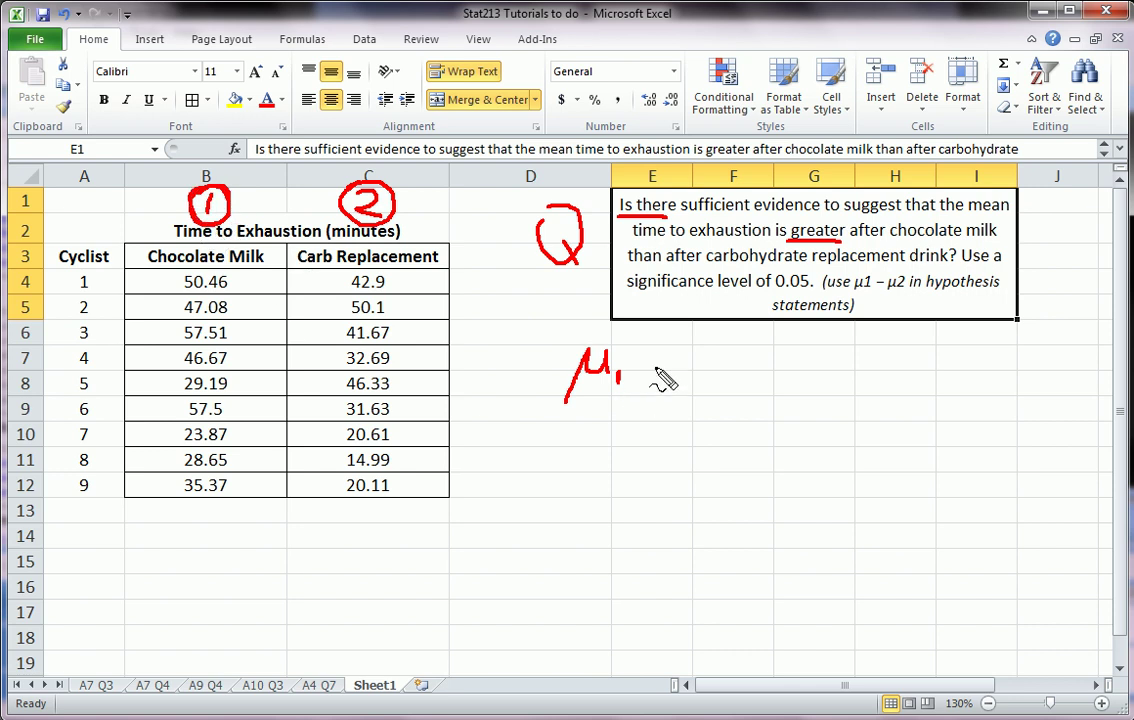
pyautogui.moveTo(638, 348)
pyautogui.mouseDown()
pyautogui.moveTo(645, 374)
pyautogui.moveTo(714, 352)
pyautogui.moveTo(718, 380)
pyautogui.moveTo(741, 377)
pyautogui.mouseUp()
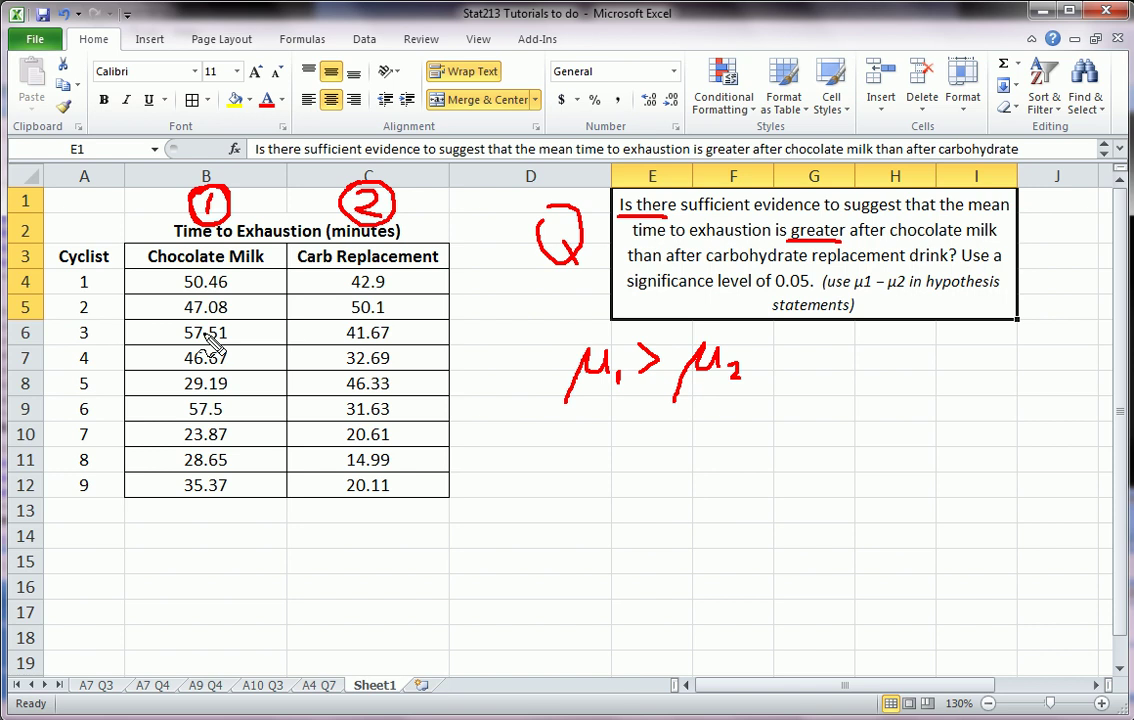
pyautogui.press('Escape')
# - Enter the heading "difference" in cell D3, beside the Carb Replacement heading
pyautogui.click(498, 262)
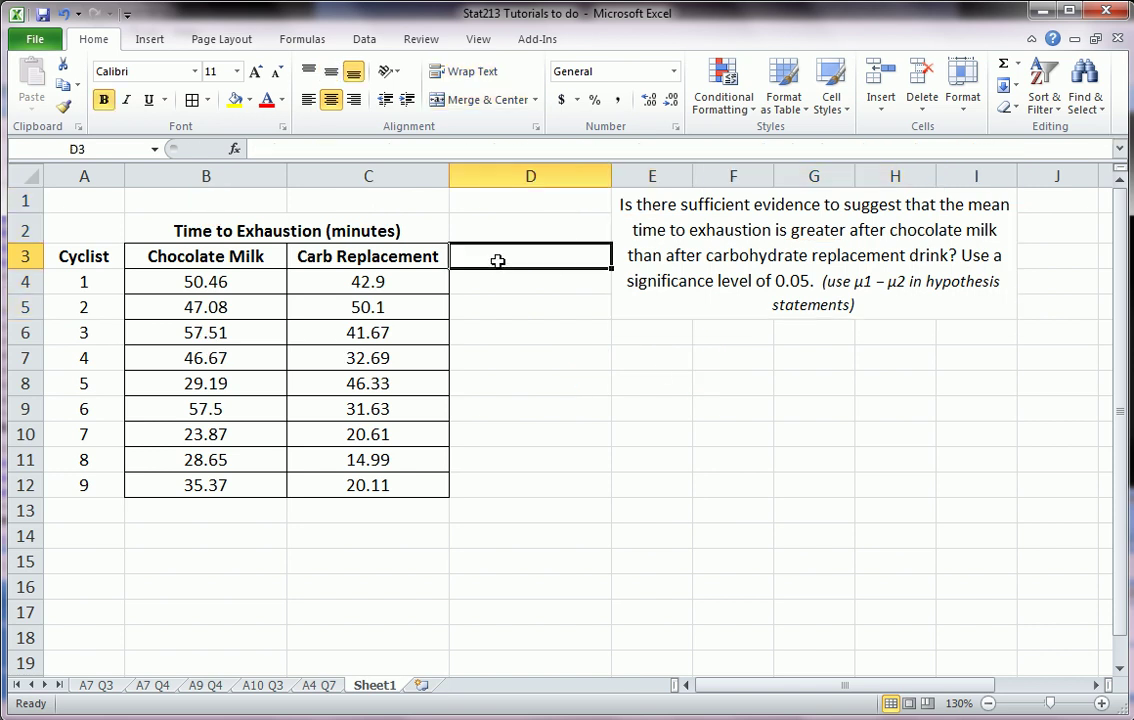
pyautogui.write('difference')
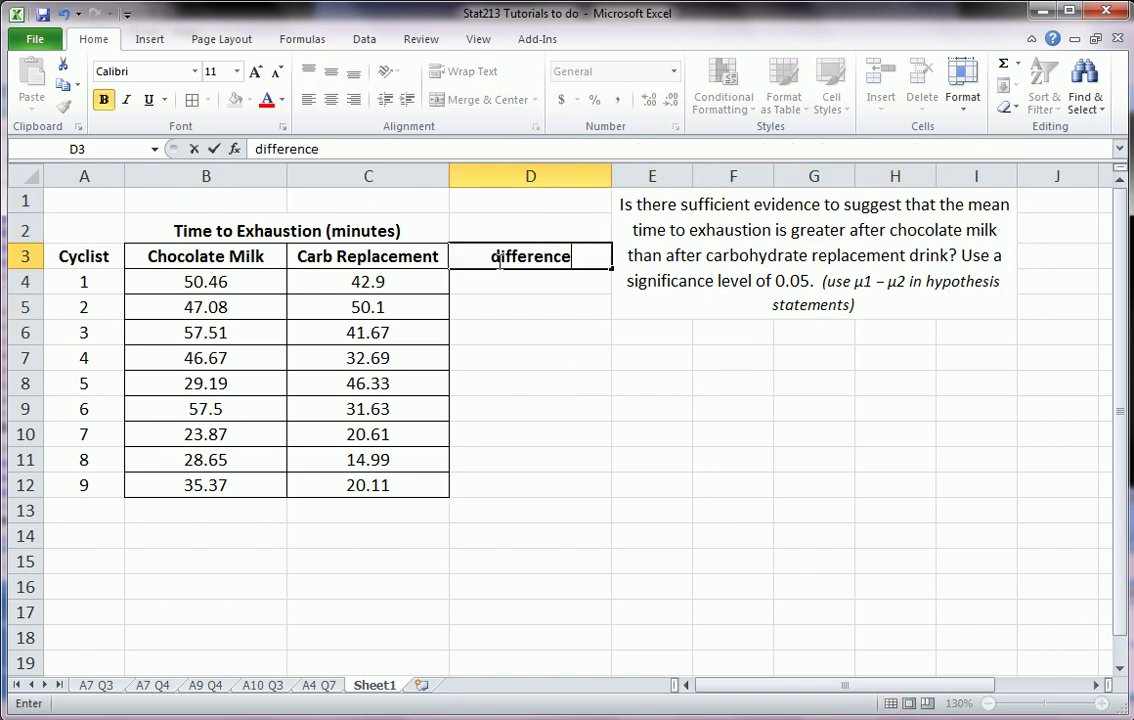
pyautogui.press('Return')
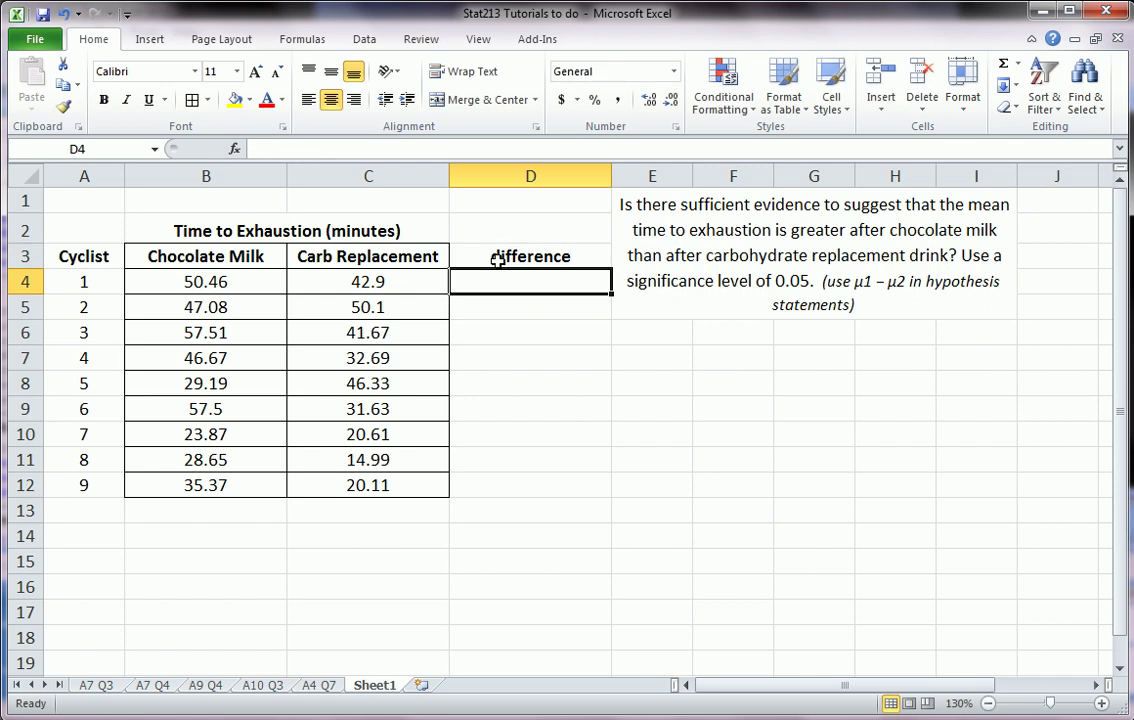
# - Point out cyclist 1's two times, circle the cyclist number, draw an arrow to the difference heading, and clear the markings
pyautogui.click(239, 284)
pyautogui.click(382, 281)
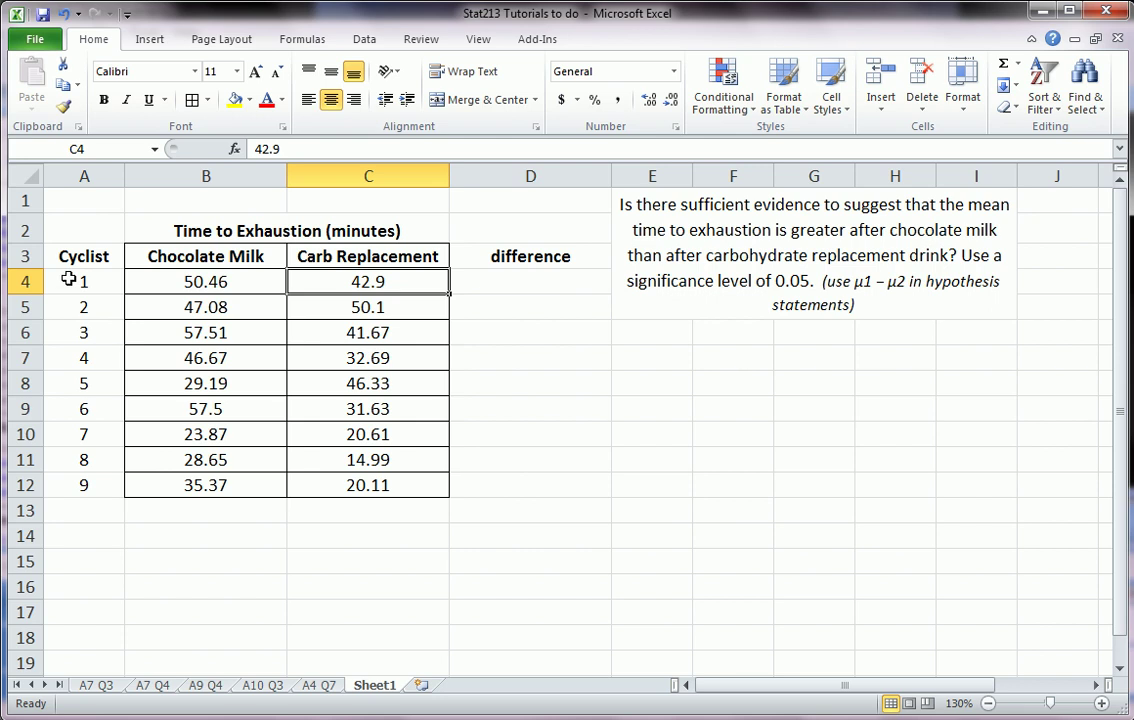
pyautogui.moveTo(86, 272)
pyautogui.mouseDown()
pyautogui.moveTo(72, 291)
pyautogui.moveTo(97, 278)
pyautogui.mouseUp()
pyautogui.moveTo(518, 215)
pyautogui.mouseDown()
pyautogui.moveTo(514, 240)
pyautogui.moveTo(532, 248)
pyautogui.moveTo(533, 230)
pyautogui.mouseUp()
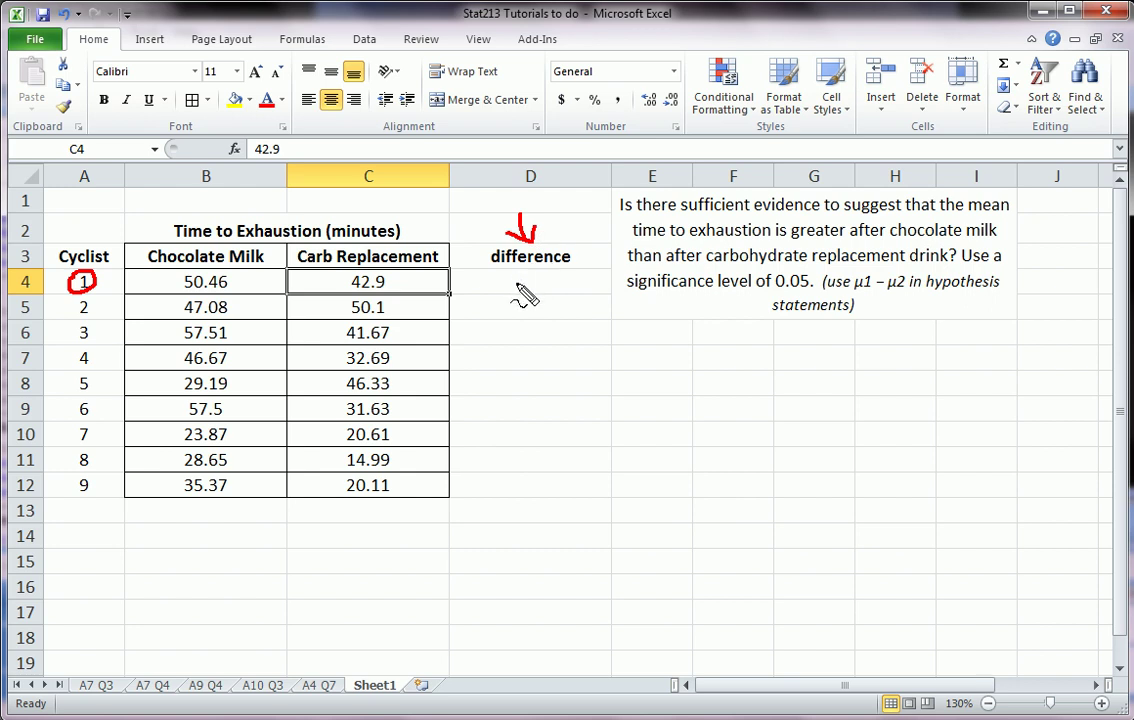
pyautogui.press('Escape')
# - Enter the formula =B4-C4 in D4 to subtract cyclist 1's Carb Replacement time from the Chocolate Milk time
pyautogui.click(511, 279)
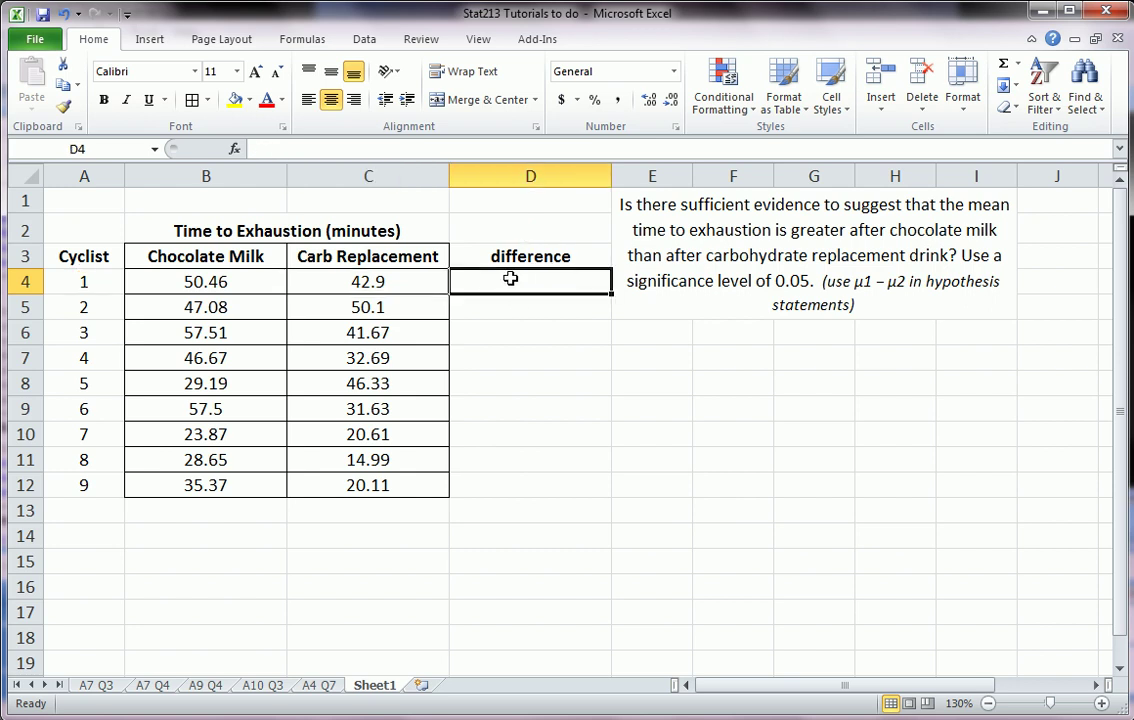
pyautogui.write('=')
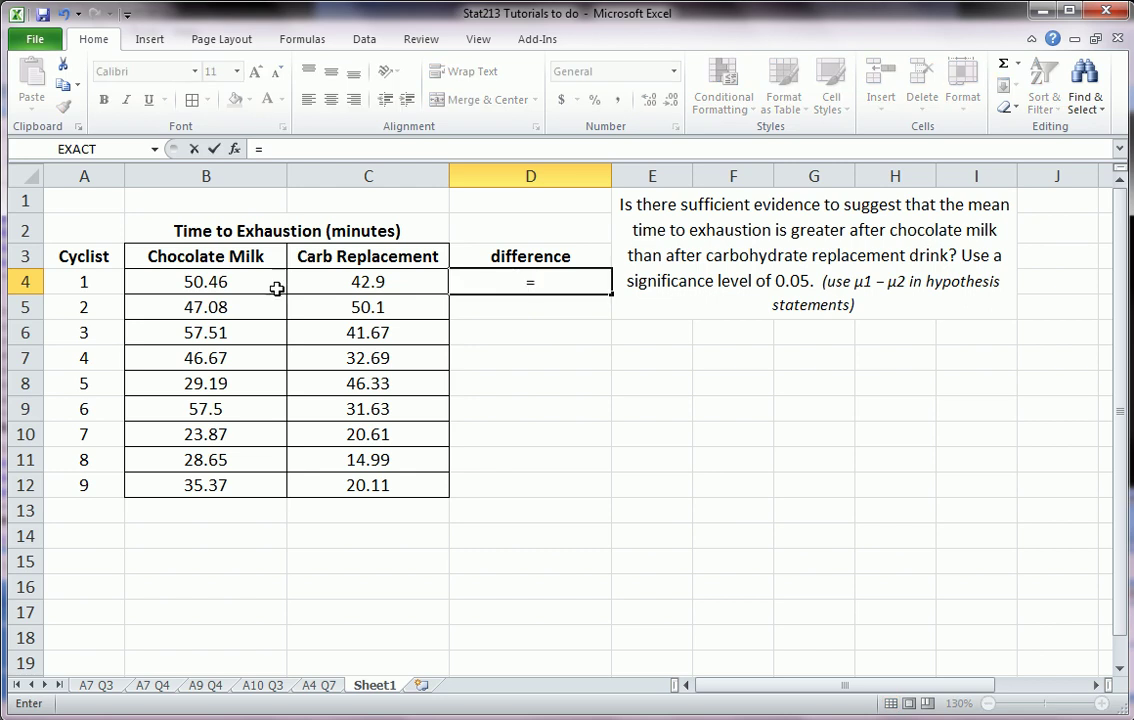
pyautogui.click(233, 286)
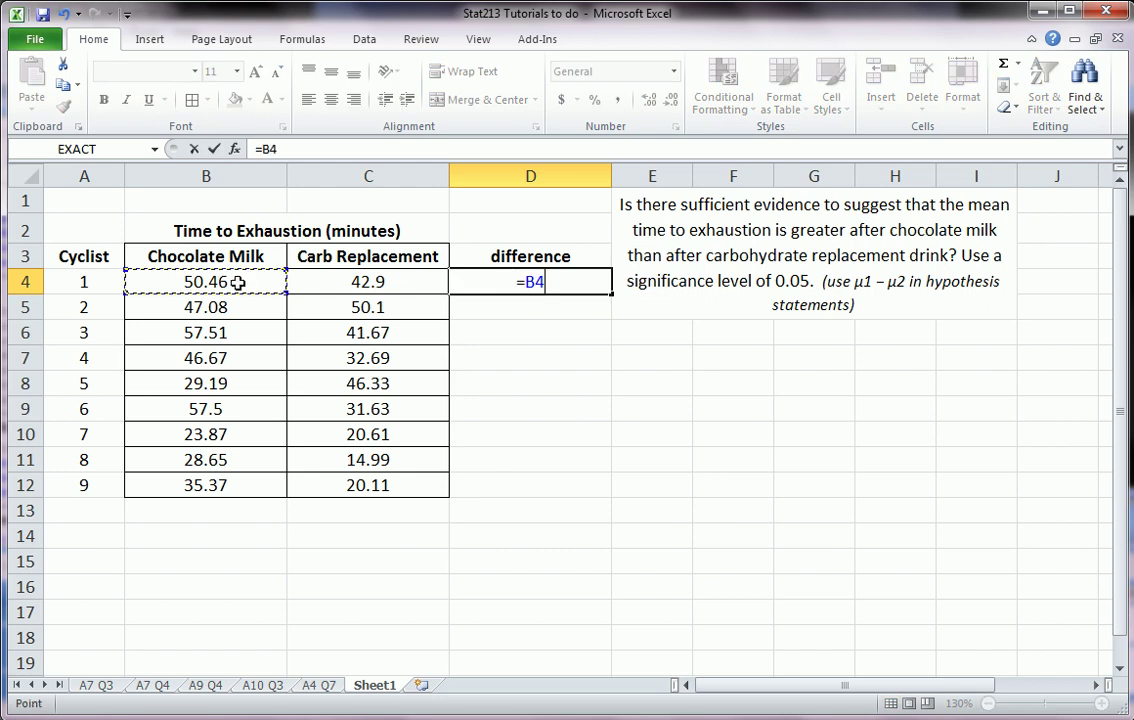
pyautogui.write('-')
pyautogui.click(357, 282)
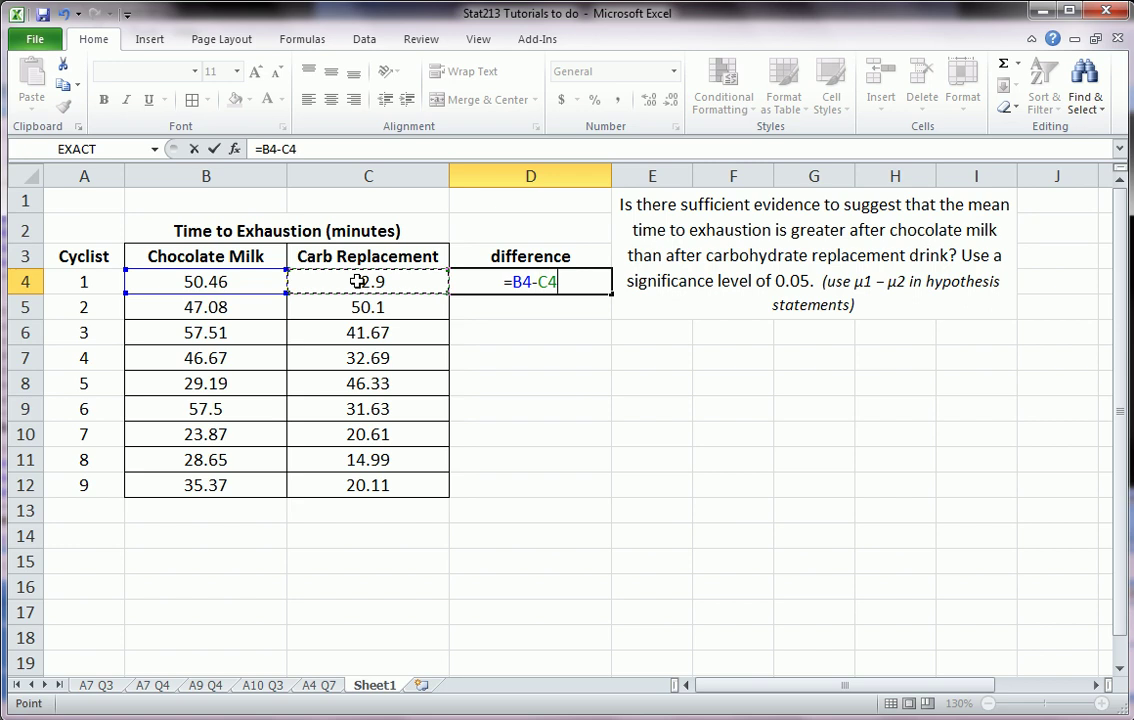
pyautogui.press('Return')
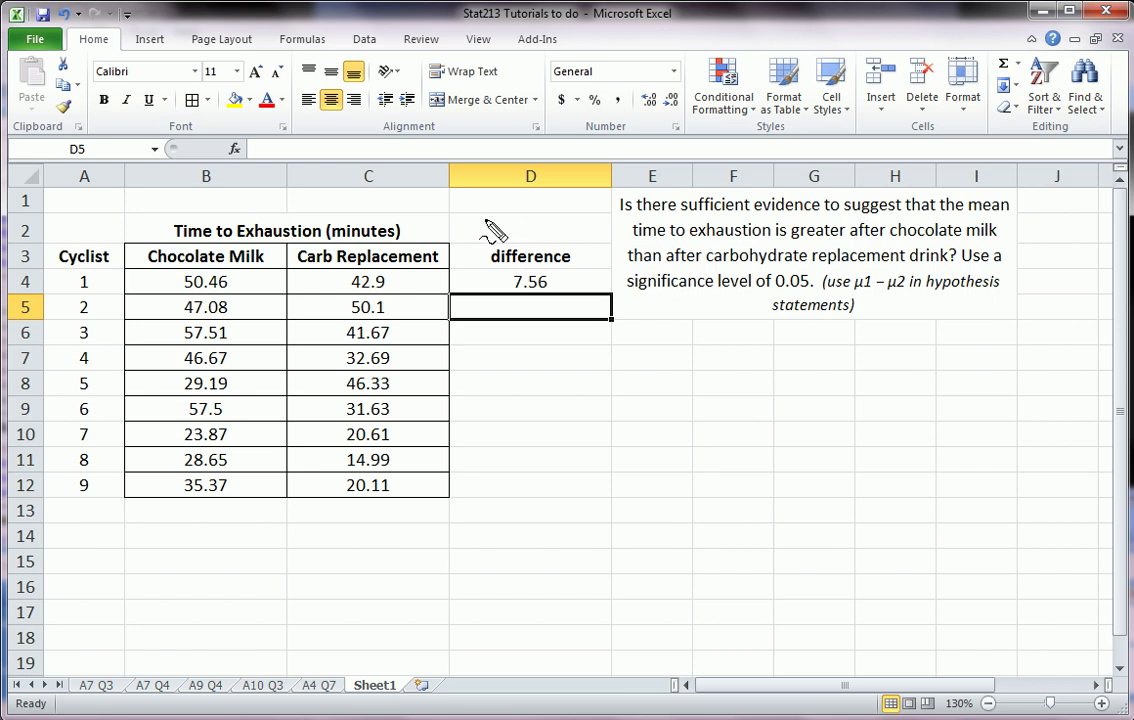
# - Annotate the difference column with 1 − 2 and a swap arrow, bracket the question's hypothesis note, and clear the markings
pyautogui.moveTo(478, 218)
pyautogui.mouseDown()
pyautogui.moveTo(492, 236)
pyautogui.moveTo(472, 238)
pyautogui.moveTo(492, 210)
pyautogui.moveTo(588, 238)
pyautogui.moveTo(566, 232)
pyautogui.mouseUp()
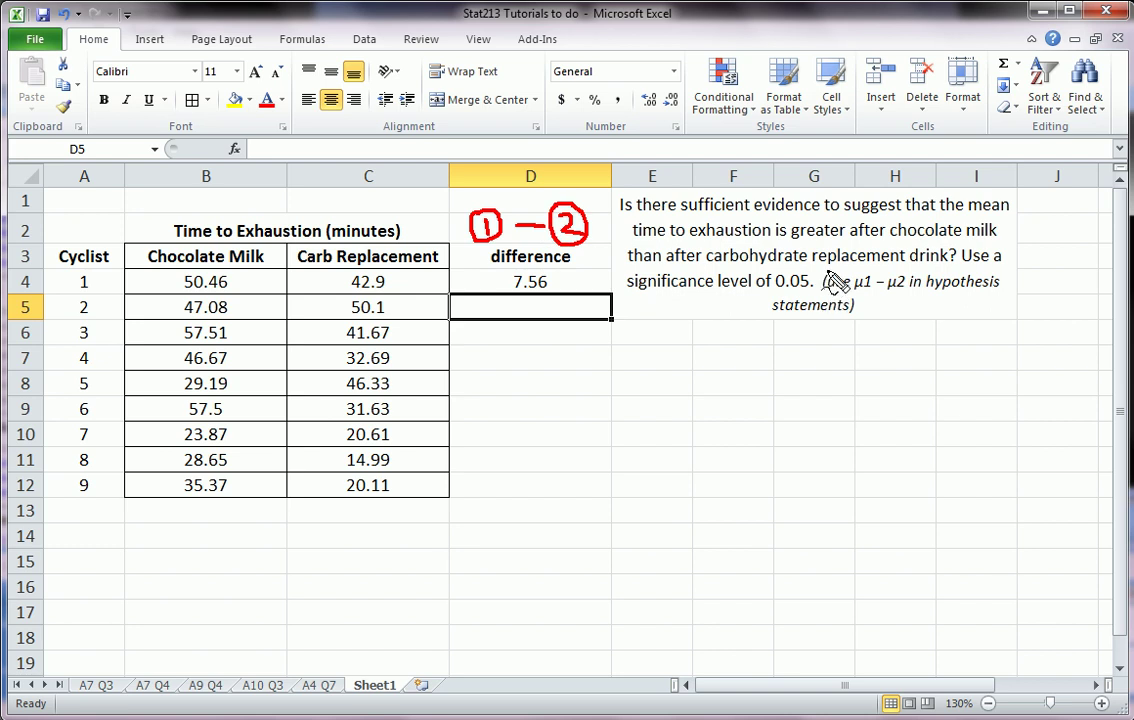
pyautogui.moveTo(827, 274)
pyautogui.mouseDown()
pyautogui.moveTo(825, 292)
pyautogui.moveTo(850, 318)
pyautogui.mouseUp()
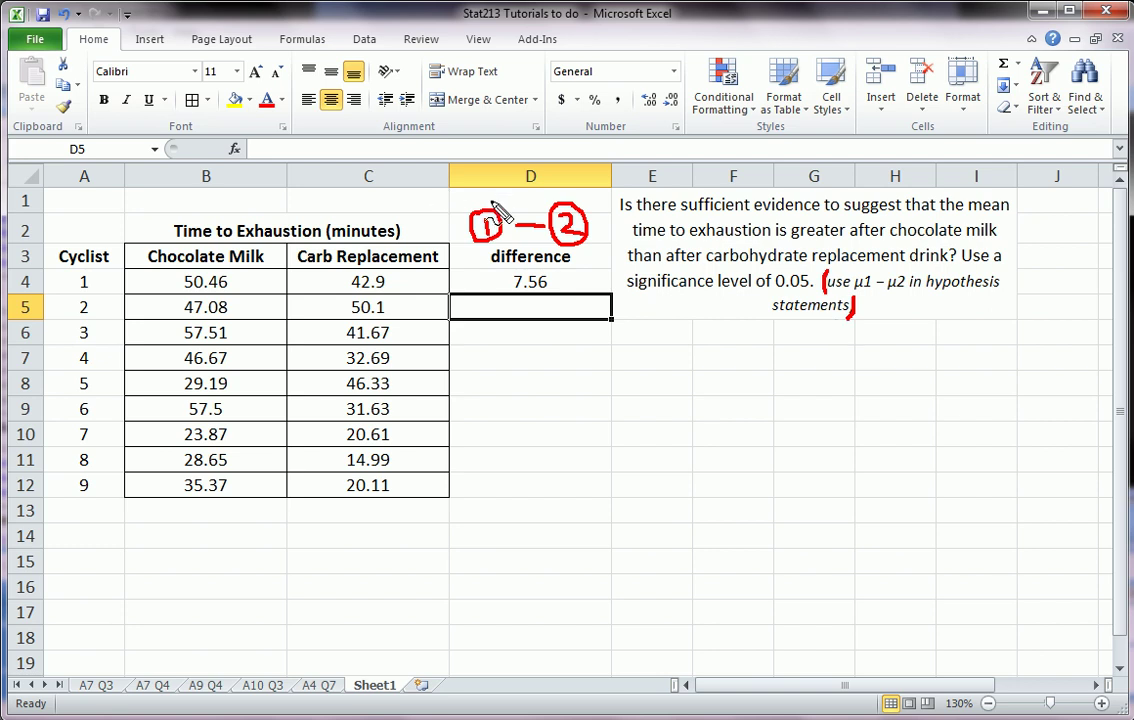
pyautogui.moveTo(499, 194)
pyautogui.mouseDown()
pyautogui.moveTo(522, 176)
pyautogui.moveTo(556, 183)
pyautogui.moveTo(496, 196)
pyautogui.mouseUp()
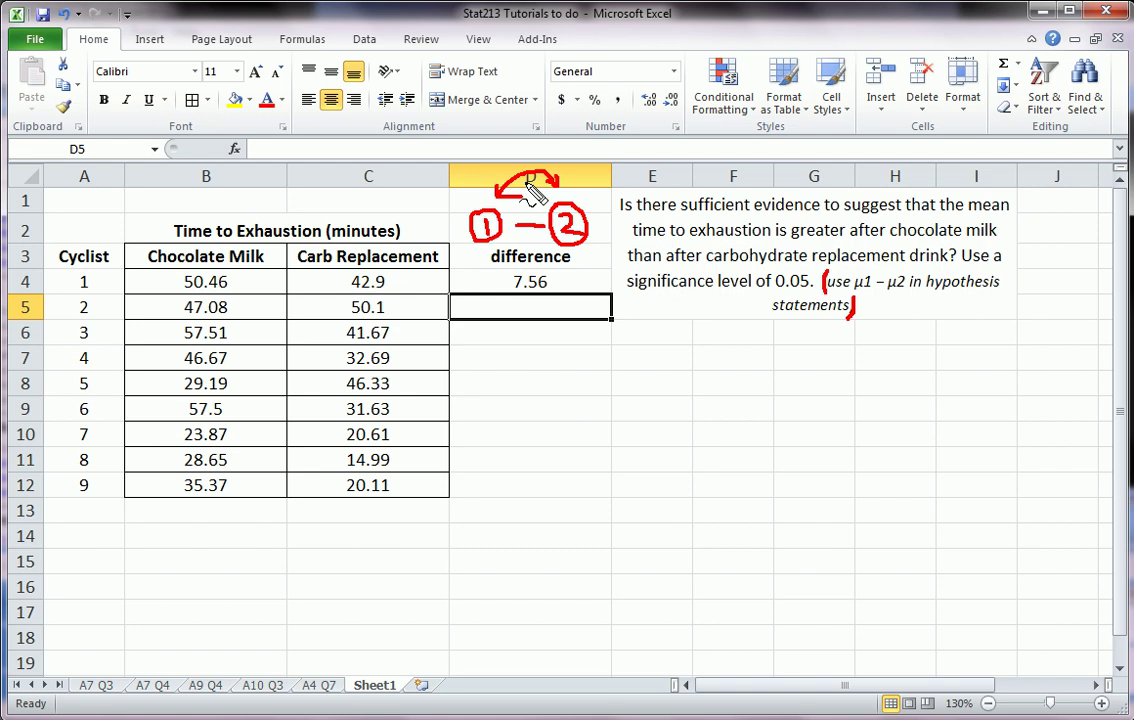
pyautogui.press('Escape')
# - Fill the difference formula from D4 down through D12 and apply cell borders to the difference column, D3:D12
pyautogui.press('Up')
pyautogui.press('Up')
pyautogui.click(544, 281)
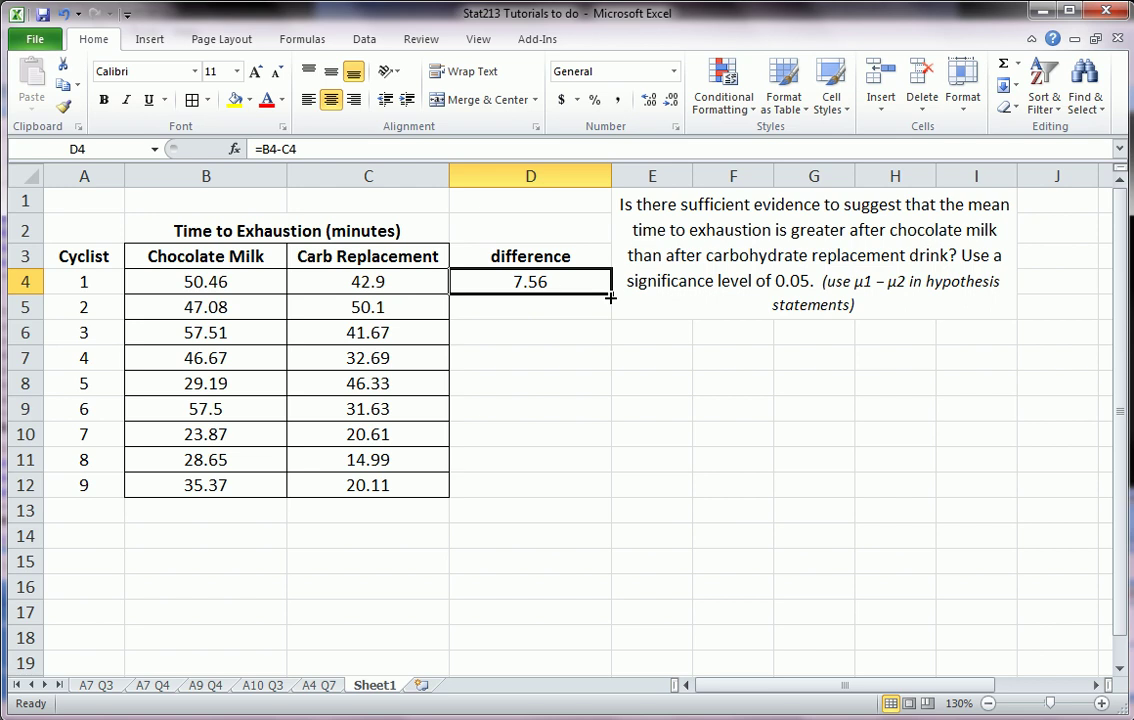
pyautogui.moveTo(611, 296); pyautogui.dragTo(600, 492)
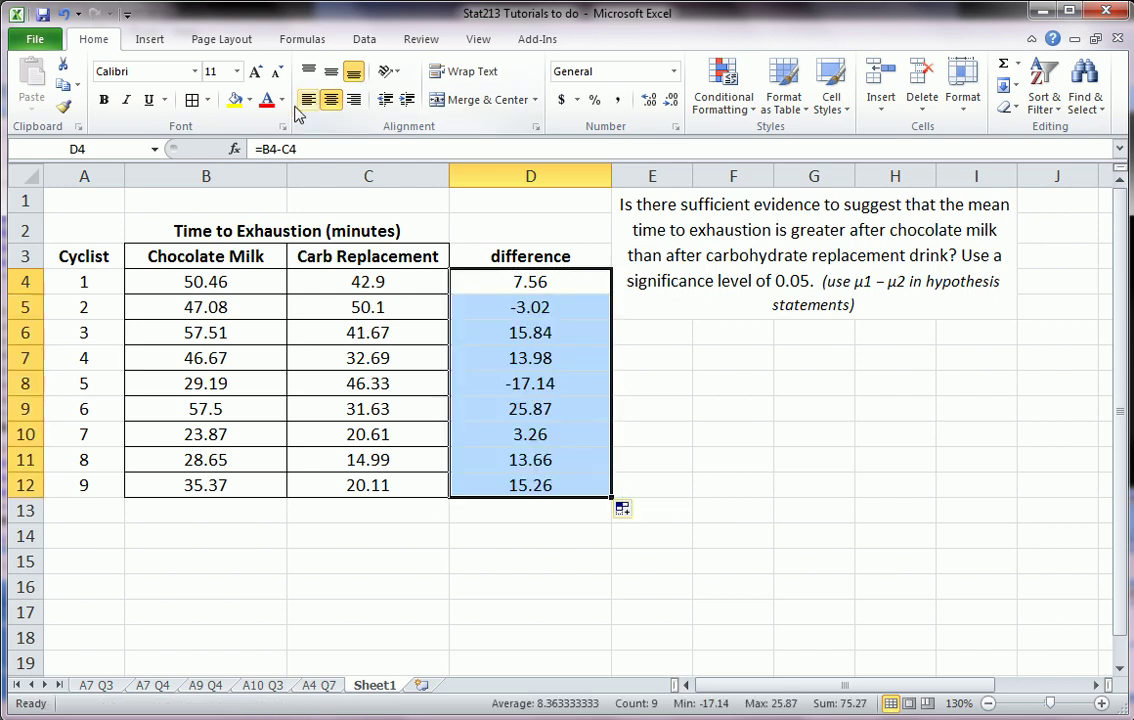
pyautogui.click(530, 255)
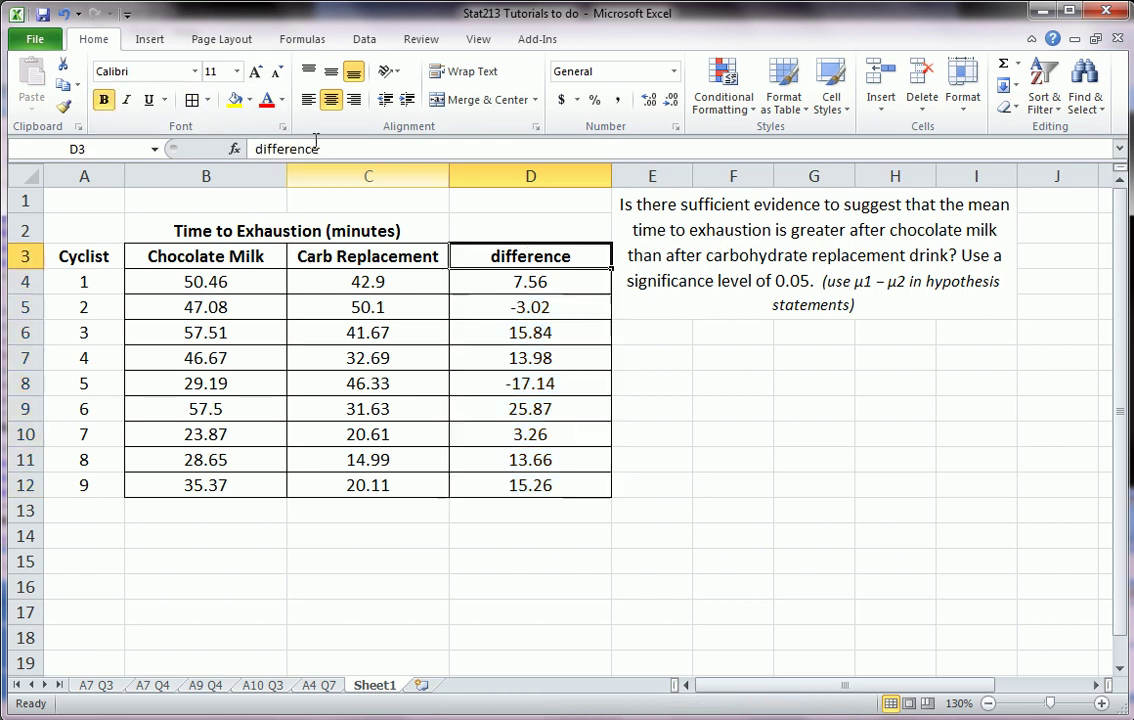
pyautogui.click(538, 358)
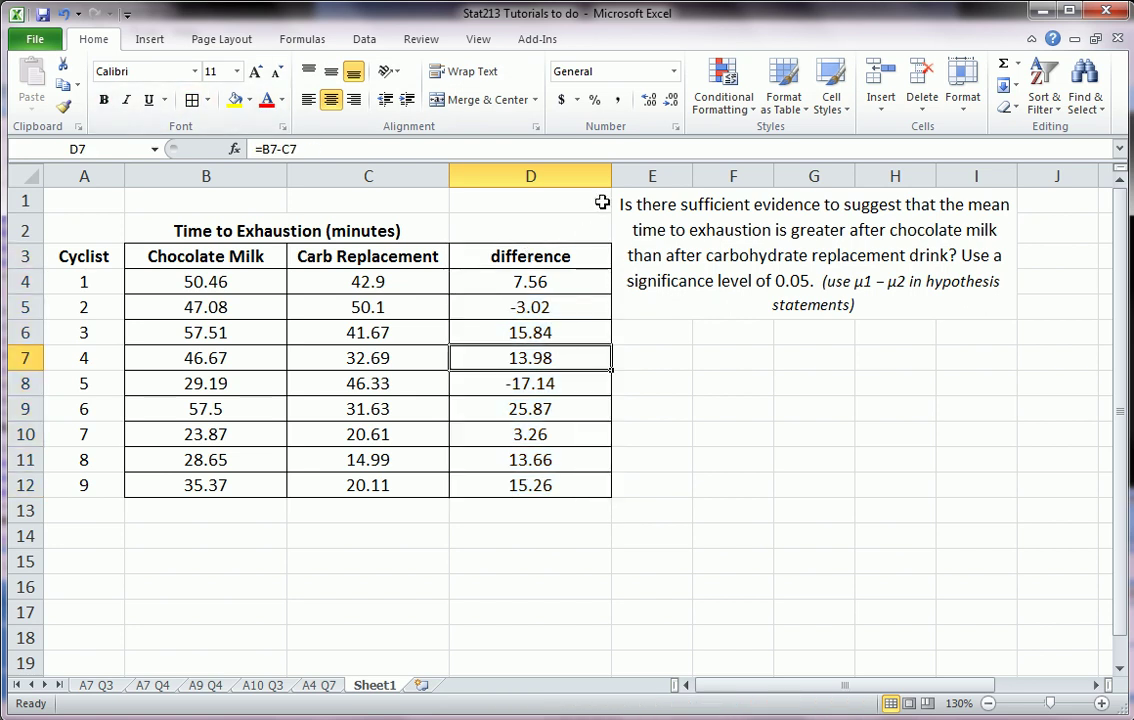
# - Handwrite μ1 > μ2 under the question, start the null hypothesis H0: μ, and clear the markings
pyautogui.moveTo(530, 256); pyautogui.dragTo(530, 485)
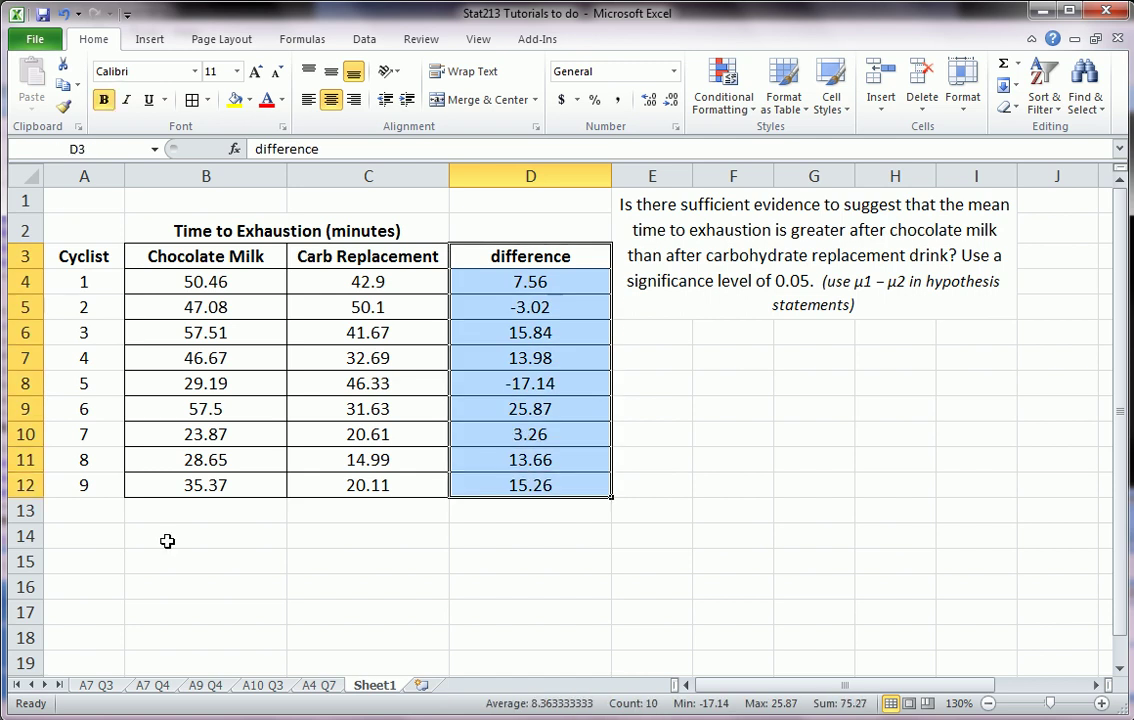
pyautogui.click(90, 512)
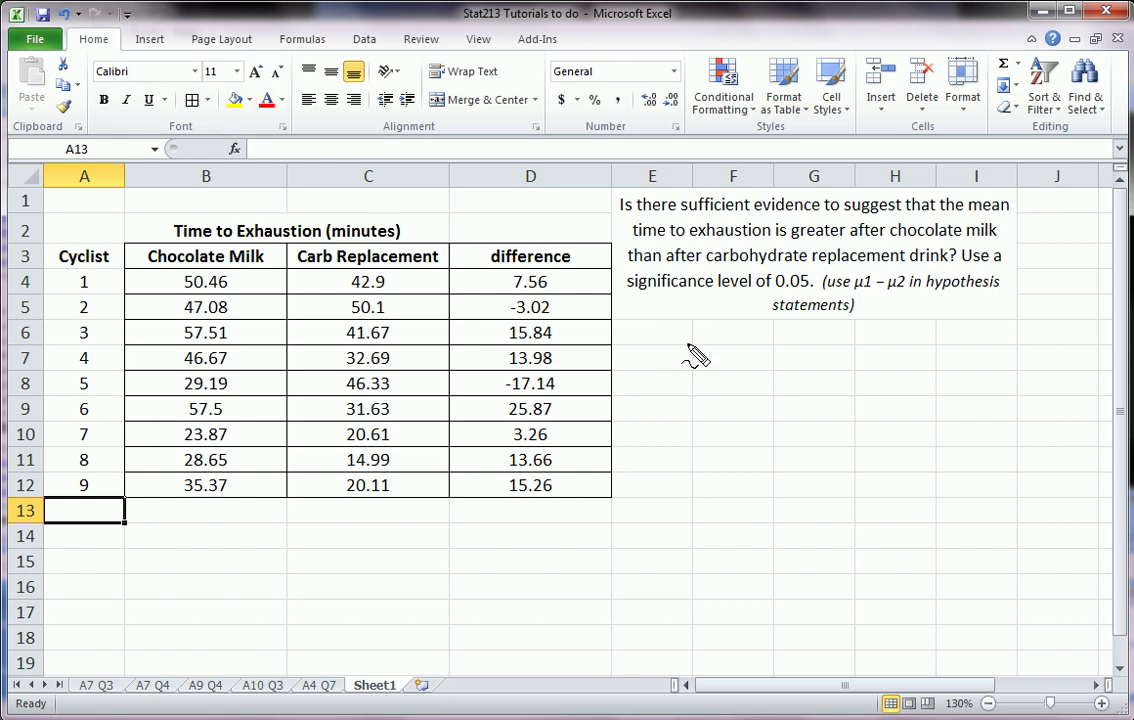
pyautogui.moveTo(679, 386)
pyautogui.mouseDown()
pyautogui.moveTo(699, 354)
pyautogui.moveTo(708, 366)
pyautogui.moveTo(726, 349)
pyautogui.moveTo(731, 377)
pyautogui.moveTo(792, 347)
pyautogui.moveTo(823, 354)
pyautogui.moveTo(840, 377)
pyautogui.mouseUp()
pyautogui.click(829, 368)
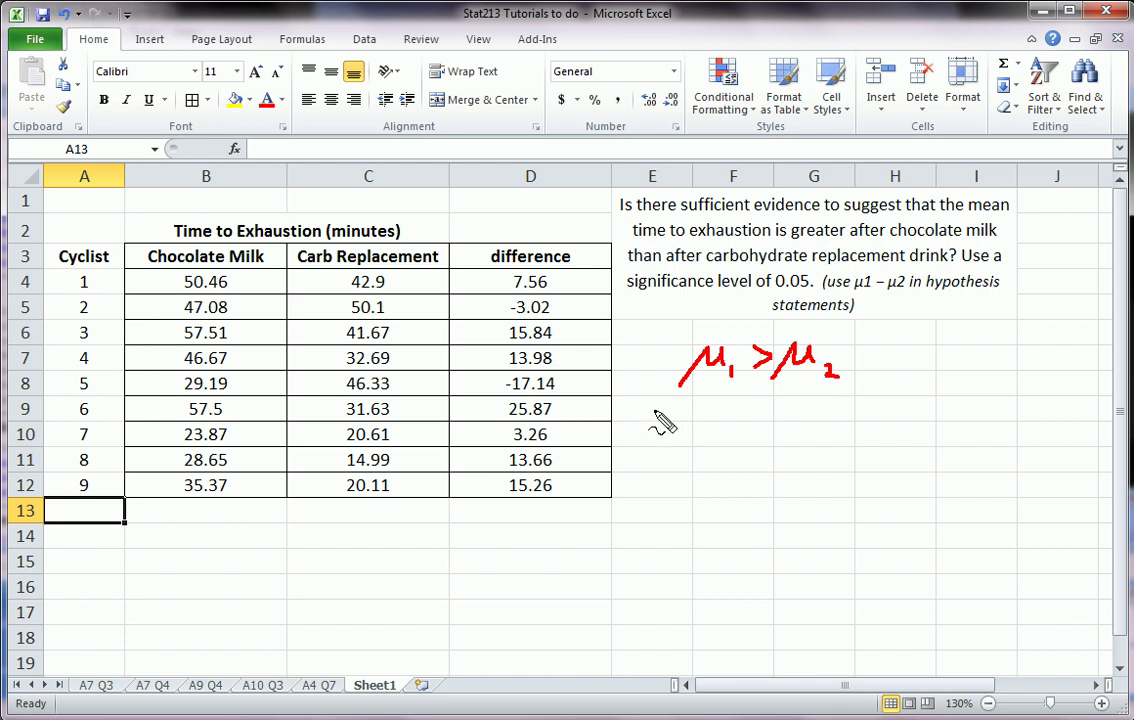
pyautogui.moveTo(648, 402)
pyautogui.mouseDown()
pyautogui.moveTo(650, 428)
pyautogui.moveTo(672, 426)
pyautogui.moveTo(672, 414)
pyautogui.moveTo(692, 434)
pyautogui.mouseUp()
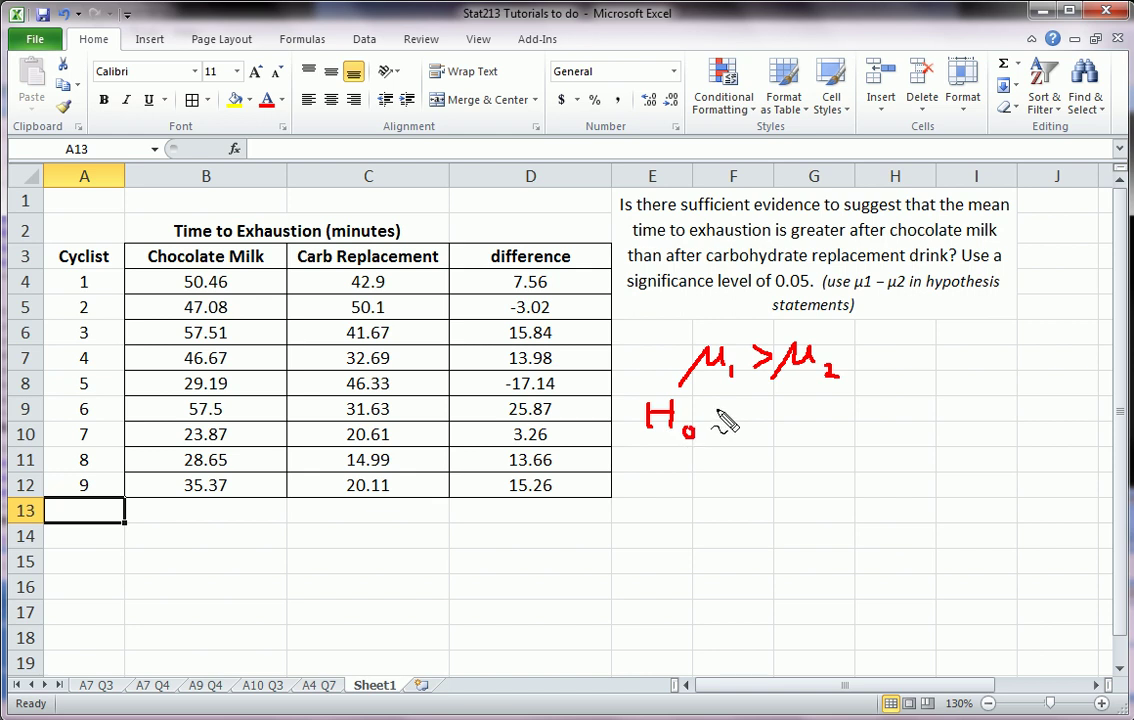
pyautogui.click(717, 425)
pyautogui.moveTo(733, 447)
pyautogui.mouseDown()
pyautogui.moveTo(758, 414)
pyautogui.moveTo(776, 428)
pyautogui.mouseUp()
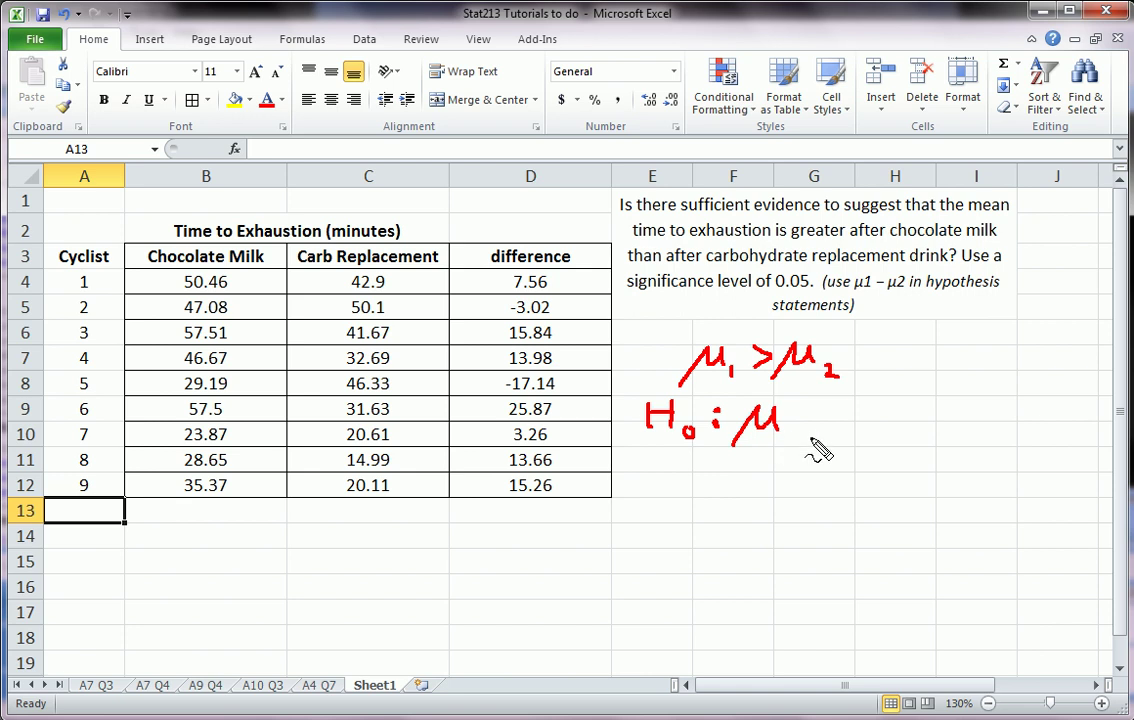
pyautogui.moveTo(787, 425)
pyautogui.mouseDown()
pyautogui.moveTo(786, 441)
pyautogui.moveTo(808, 436)
pyautogui.mouseUp()
pyautogui.press('Escape')
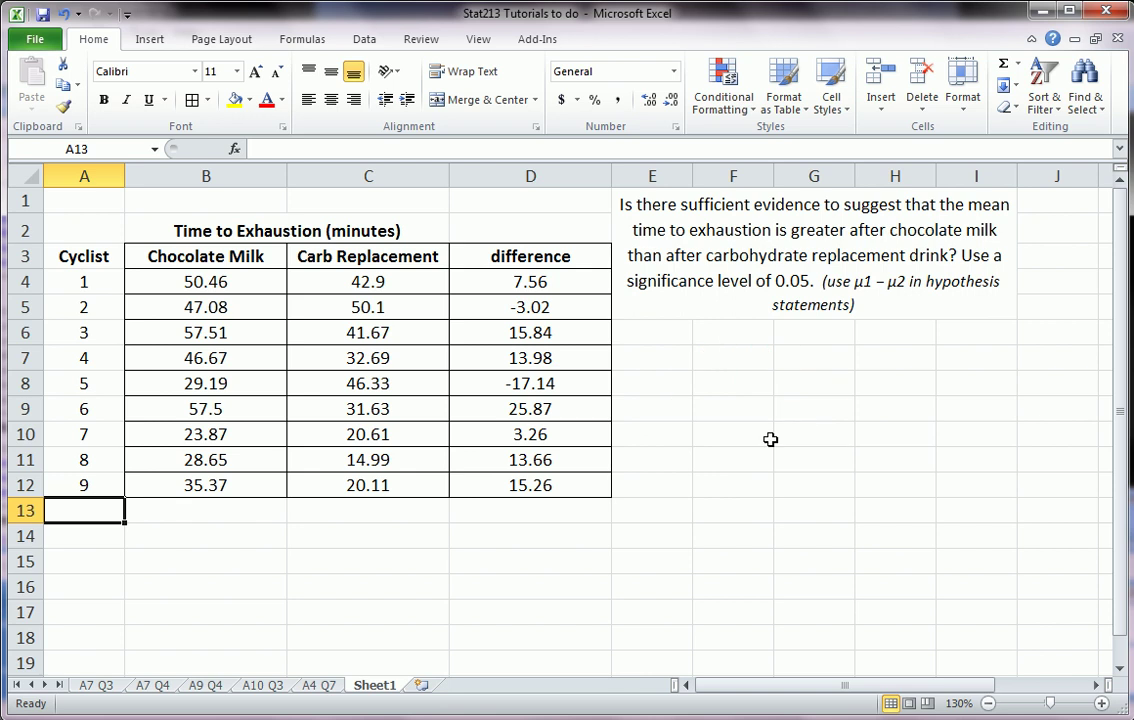
# - Handwrite the null hypothesis H0: μd = 0 ⇒ μ1 − μ2 = 0 and draw an arrow to the difference heading
pyautogui.hotkey('ctrl', '2')
pyautogui.moveTo(654, 332)
pyautogui.mouseDown()
pyautogui.moveTo(652, 364)
pyautogui.moveTo(671, 365)
pyautogui.moveTo(674, 349)
pyautogui.moveTo(679, 370)
pyautogui.moveTo(752, 338)
pyautogui.moveTo(766, 376)
pyautogui.mouseUp()
pyautogui.click(698, 348)
pyautogui.click(699, 358)
pyautogui.moveTo(533, 216)
pyautogui.mouseDown()
pyautogui.moveTo(534, 240)
pyautogui.moveTo(542, 228)
pyautogui.mouseUp()
pyautogui.moveTo(795, 348)
pyautogui.mouseDown()
pyautogui.moveTo(848, 366)
pyautogui.moveTo(847, 344)
pyautogui.moveTo(908, 347)
pyautogui.moveTo(902, 363)
pyautogui.moveTo(948, 340)
pyautogui.moveTo(957, 360)
pyautogui.moveTo(966, 345)
pyautogui.moveTo(976, 362)
pyautogui.moveTo(1033, 342)
pyautogui.moveTo(1040, 366)
pyautogui.moveTo(1063, 343)
pyautogui.moveTo(1090, 361)
pyautogui.moveTo(1092, 340)
pyautogui.mouseUp()
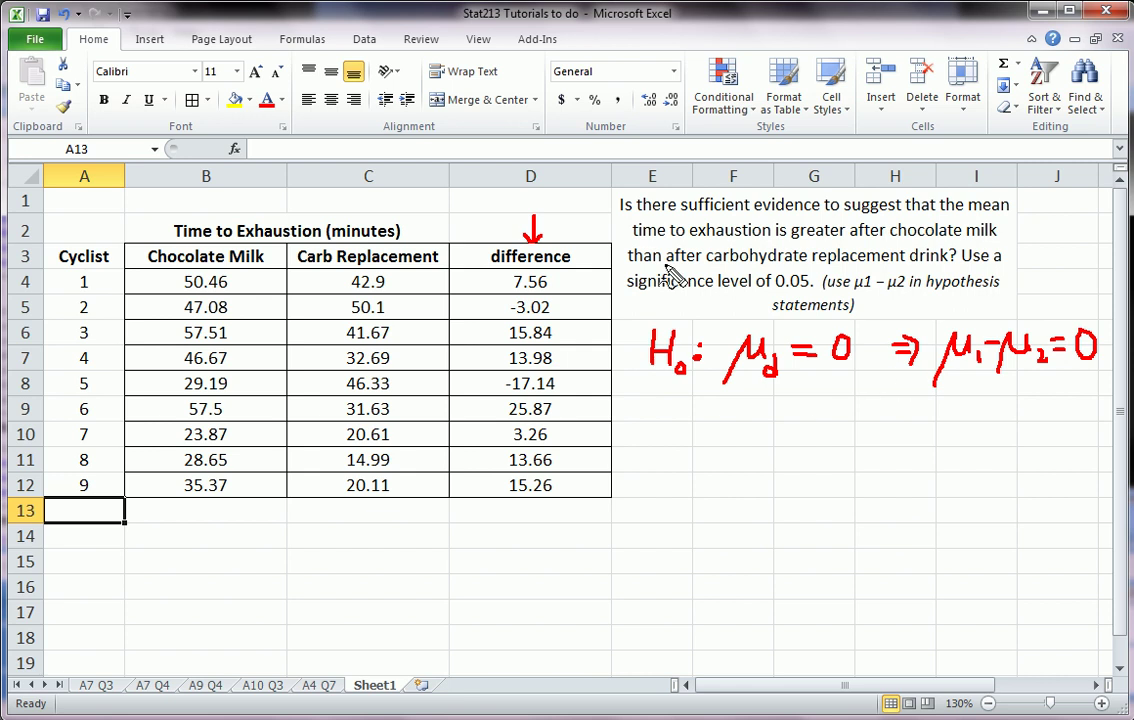
# - Mark the start of the question with an arrow and handwrite the alternative hypothesis HA: μd > 0 under H0
pyautogui.moveTo(596, 203); pyautogui.dragTo(612, 203)
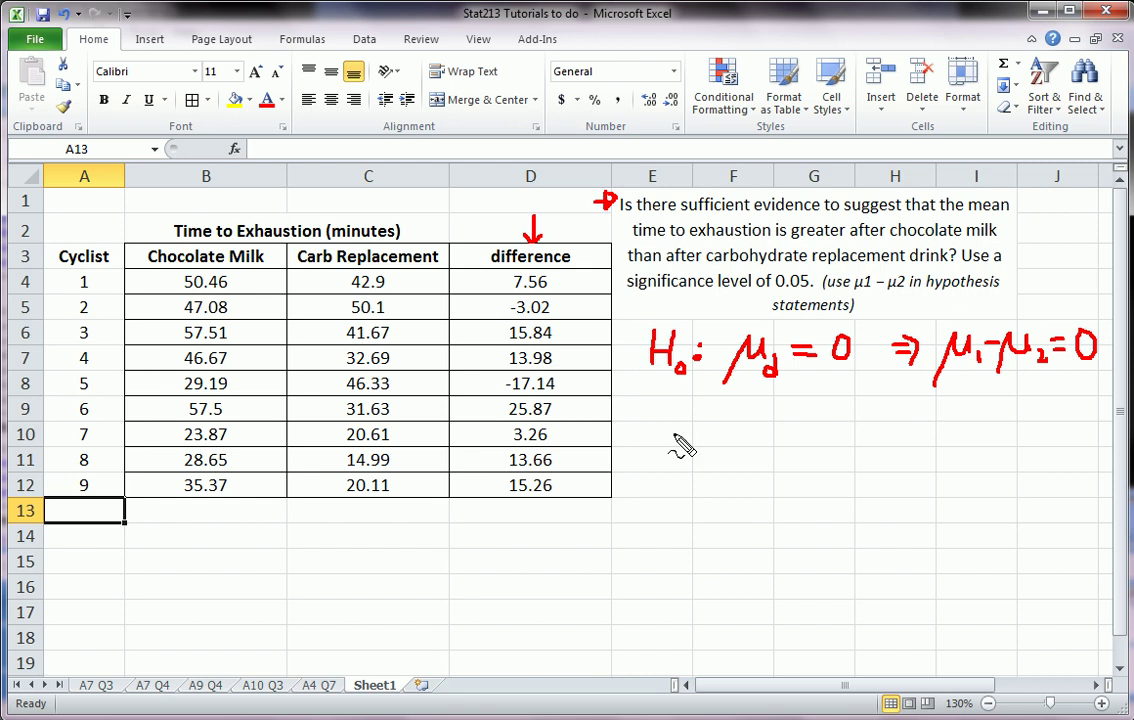
pyautogui.moveTo(650, 393); pyautogui.dragTo(643, 432)
pyautogui.moveTo(662, 390)
pyautogui.mouseDown()
pyautogui.moveTo(658, 428)
pyautogui.moveTo(661, 414)
pyautogui.moveTo(676, 437)
pyautogui.mouseUp()
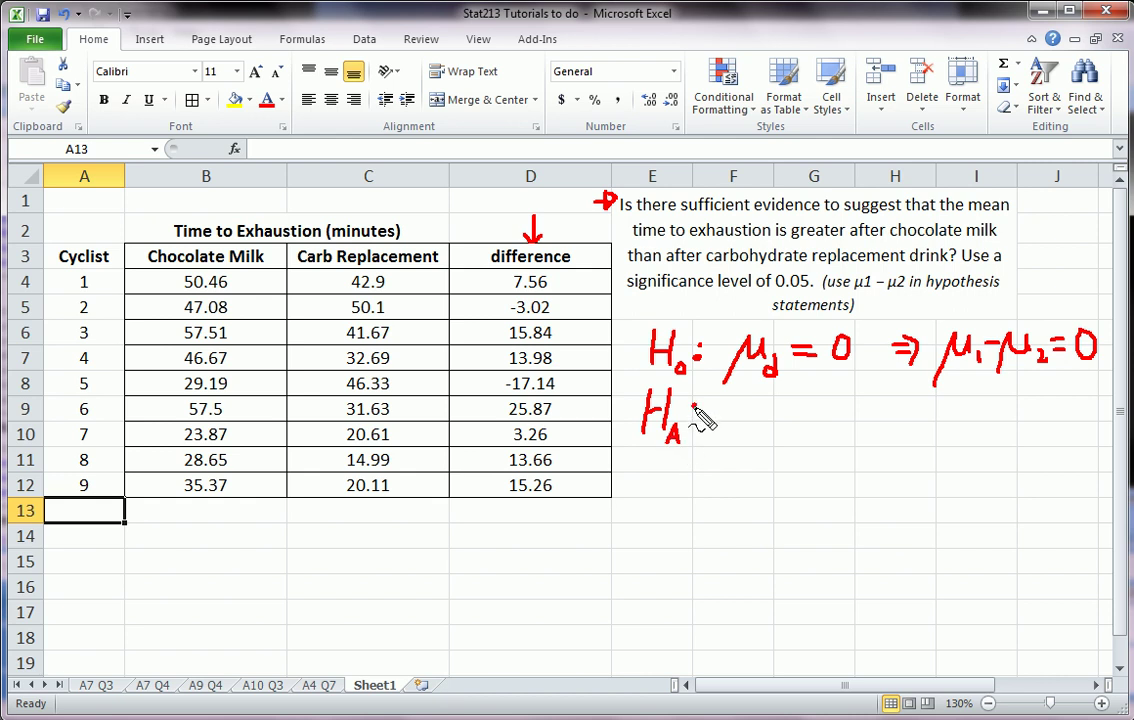
pyautogui.click(694, 421)
pyautogui.moveTo(742, 410)
pyautogui.mouseDown()
pyautogui.moveTo(750, 428)
pyautogui.moveTo(765, 416)
pyautogui.moveTo(769, 437)
pyautogui.mouseUp()
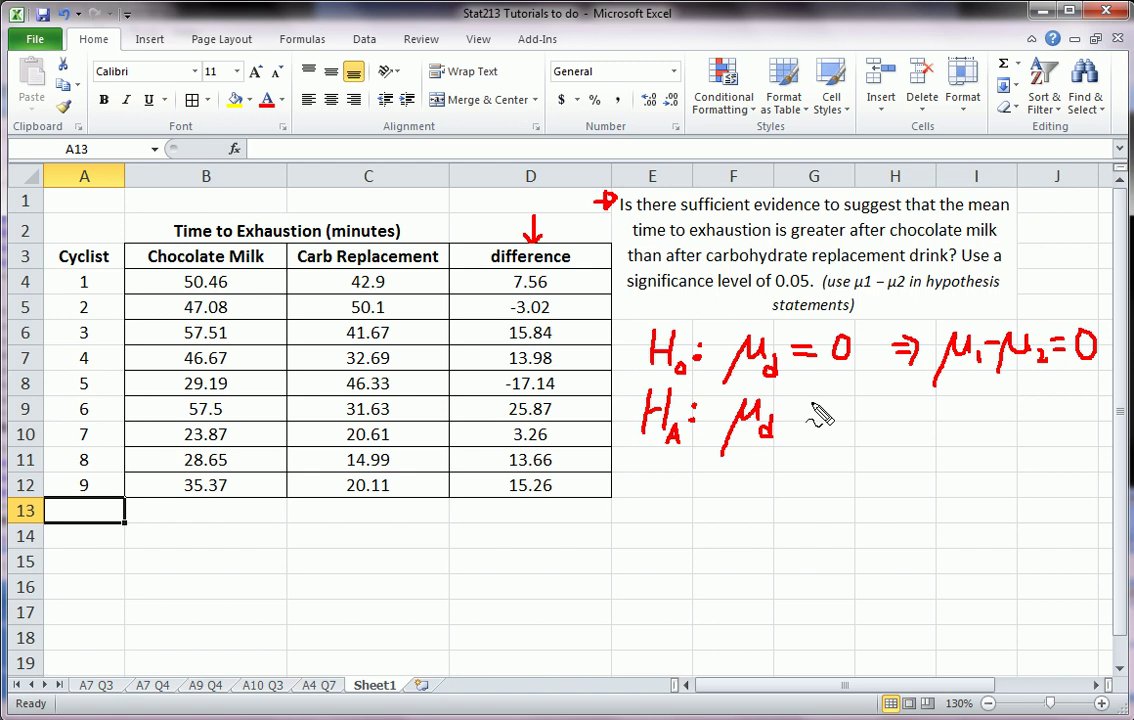
pyautogui.moveTo(799, 406)
pyautogui.mouseDown()
pyautogui.moveTo(801, 429)
pyautogui.moveTo(850, 418)
pyautogui.moveTo(845, 402)
pyautogui.mouseUp()
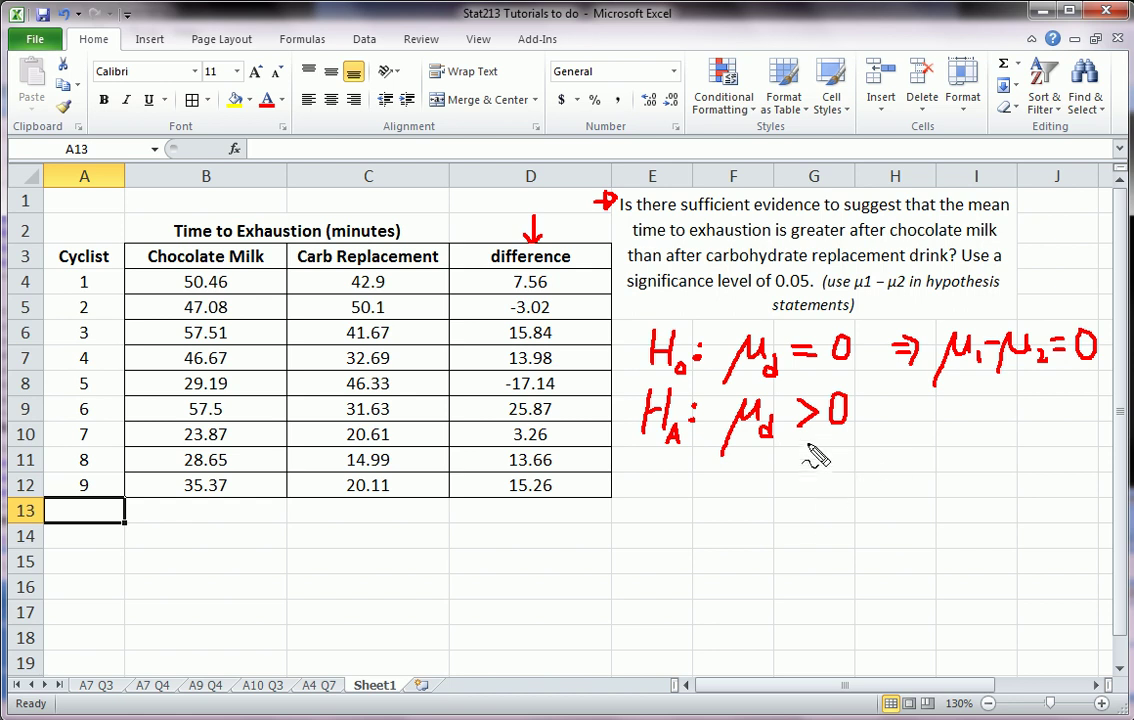
# - Draw a downward arrow from the alternative hypothesis and handwrite μ1 > μ2 below it
pyautogui.moveTo(808, 450)
pyautogui.mouseDown()
pyautogui.moveTo(808, 490)
pyautogui.moveTo(821, 475)
pyautogui.mouseUp()
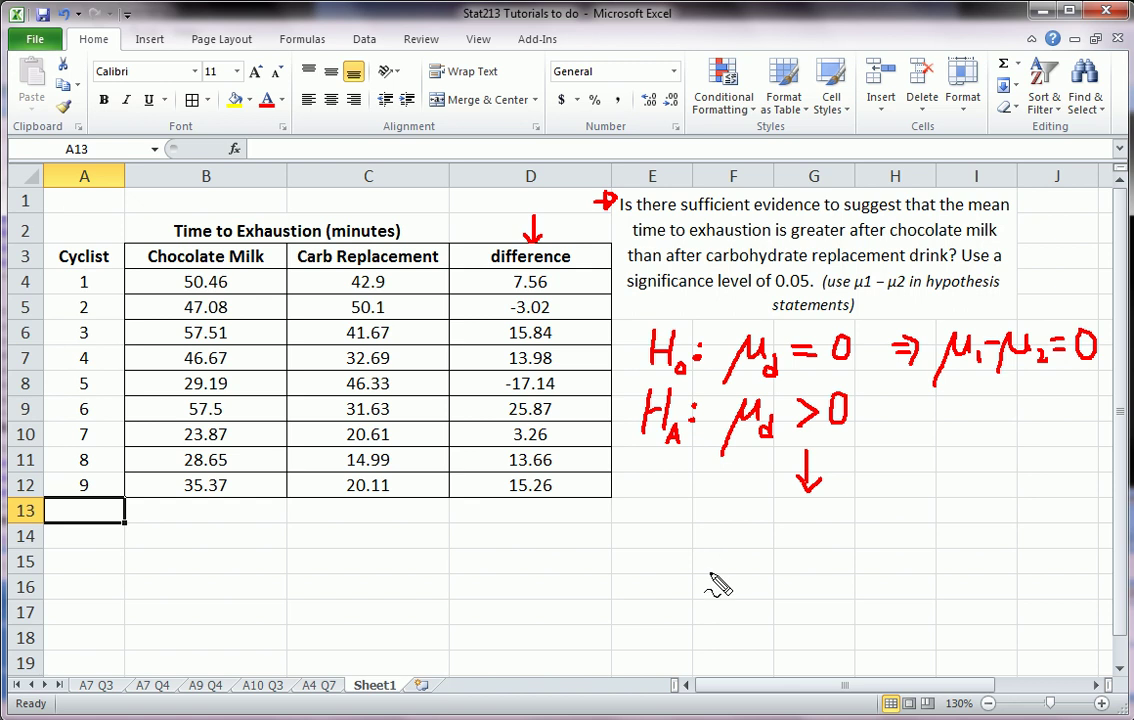
pyautogui.moveTo(710, 576)
pyautogui.mouseDown()
pyautogui.moveTo(728, 526)
pyautogui.moveTo(781, 552)
pyautogui.moveTo(808, 545)
pyautogui.moveTo(820, 522)
pyautogui.moveTo(824, 548)
pyautogui.moveTo(843, 526)
pyautogui.mouseUp()
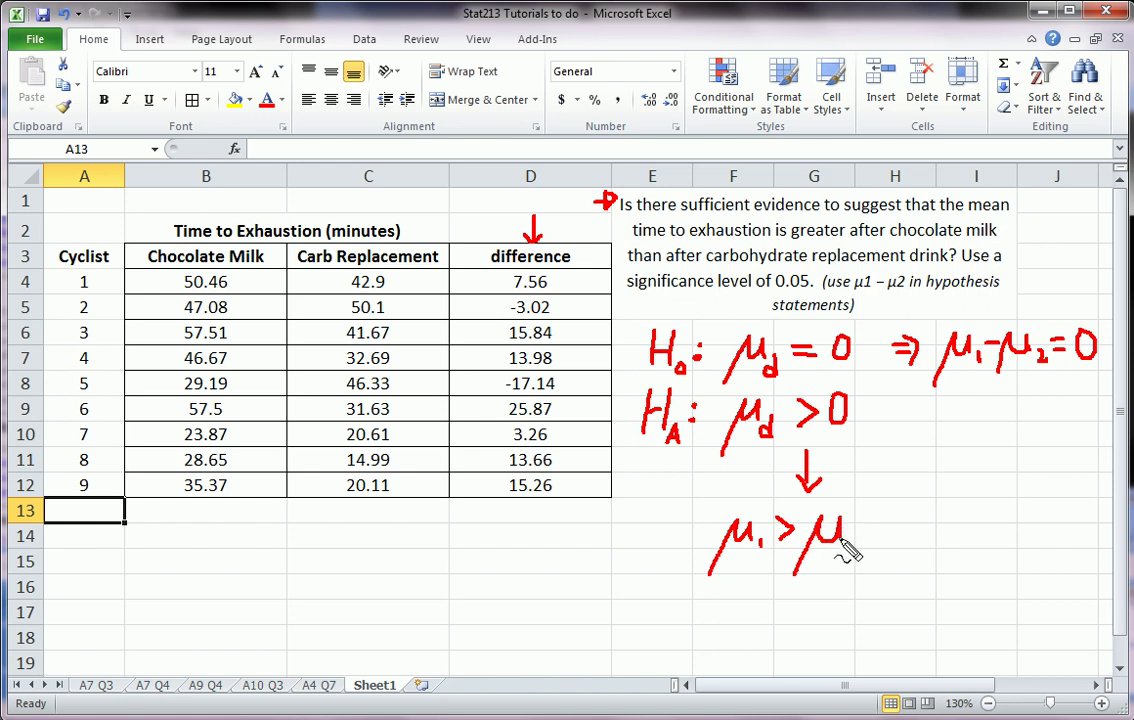
pyautogui.moveTo(846, 533); pyautogui.dragTo(857, 549)
# - Underline the phrase "greater after chocolate" in the question and mark the Chocolate Milk column with a circled 1
pyautogui.moveTo(790, 240); pyautogui.dragTo(855, 240)
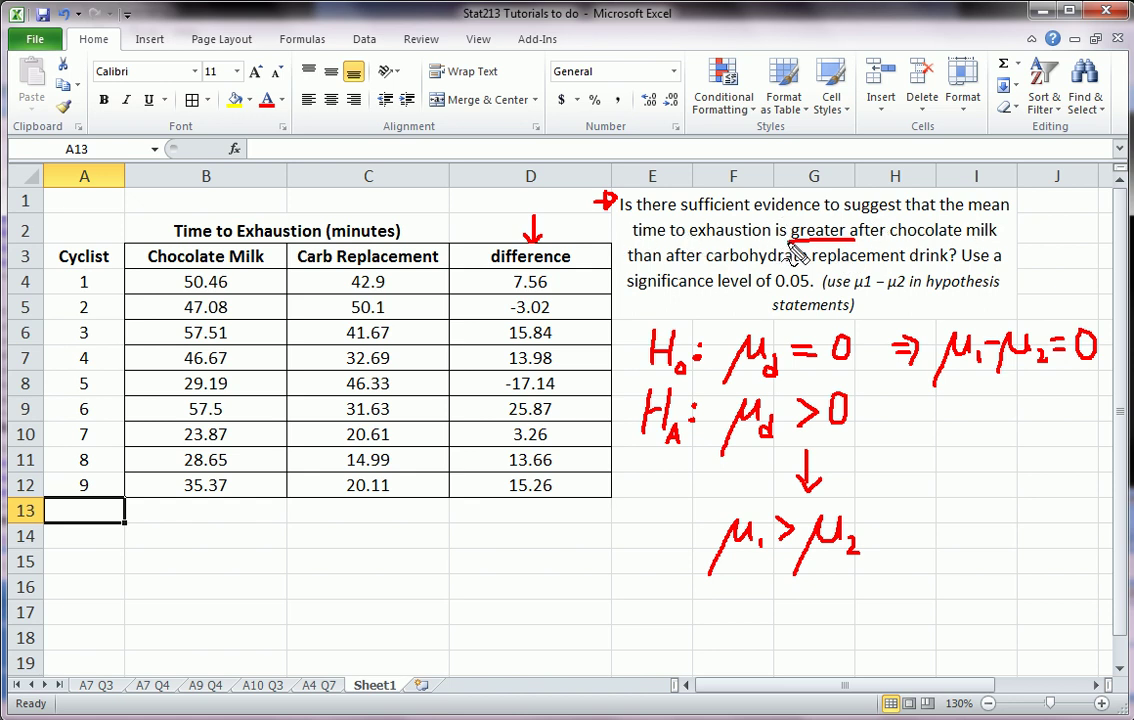
pyautogui.moveTo(792, 240); pyautogui.dragTo(966, 240)
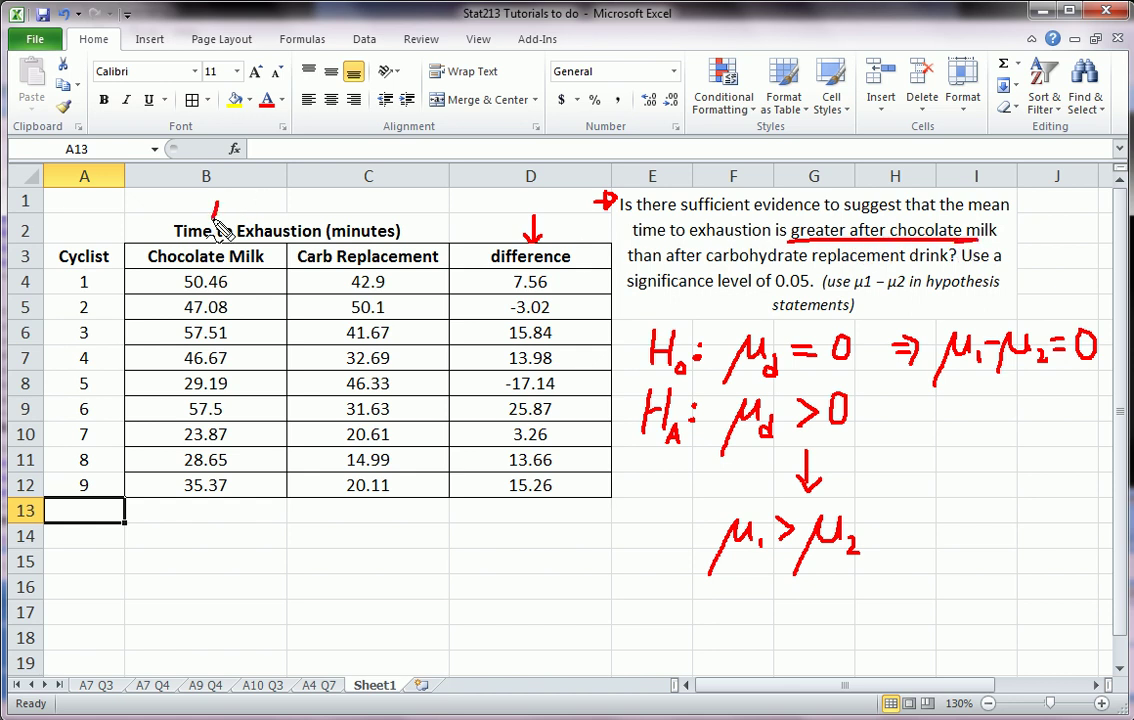
pyautogui.moveTo(217, 199); pyautogui.dragTo(215, 220)
pyautogui.moveTo(214, 194)
pyautogui.mouseDown()
pyautogui.moveTo(222, 218)
pyautogui.moveTo(212, 194)
pyautogui.mouseUp()
pyautogui.moveTo(705, 575); pyautogui.dragTo(740, 532)
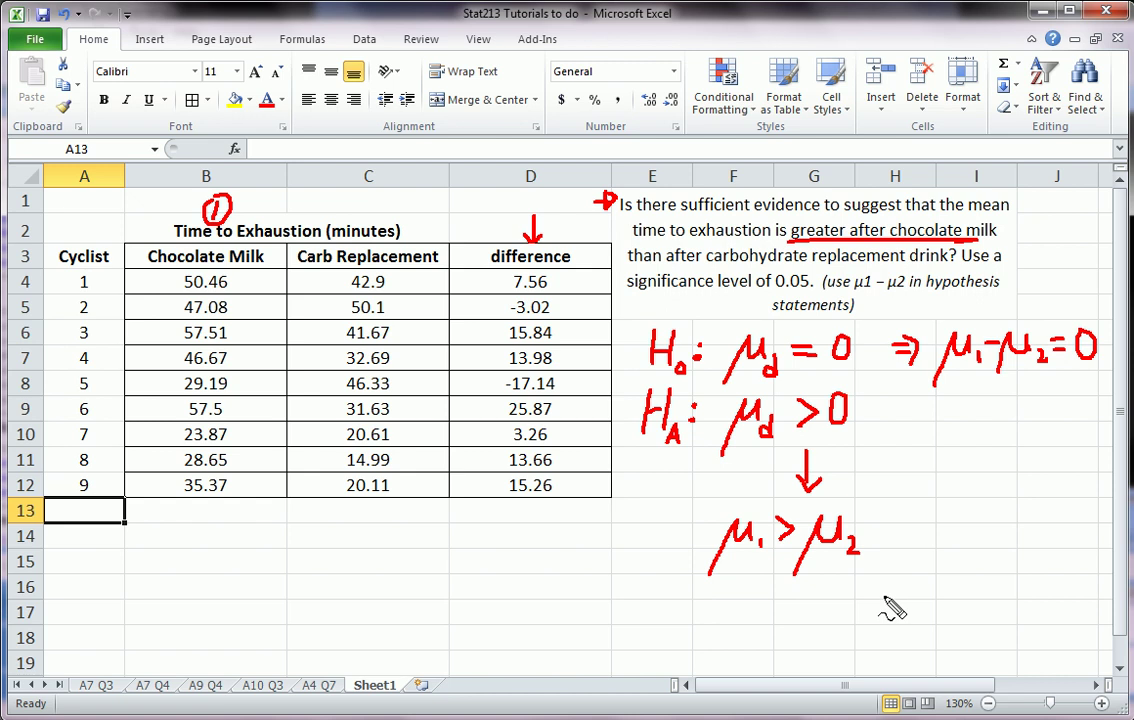
# - Handwrite the subtraction of μ2 from both sides of μ1 > μ2, giving ⇒ μ1 − μ2 > 0, and circle μ1 − μ2
pyautogui.moveTo(878, 525)
pyautogui.mouseDown()
pyautogui.moveTo(893, 525)
pyautogui.moveTo(889, 537)
pyautogui.mouseUp()
pyautogui.moveTo(790, 578)
pyautogui.mouseDown()
pyautogui.moveTo(806, 578)
pyautogui.moveTo(812, 604)
pyautogui.moveTo(845, 580)
pyautogui.moveTo(852, 595)
pyautogui.mouseUp()
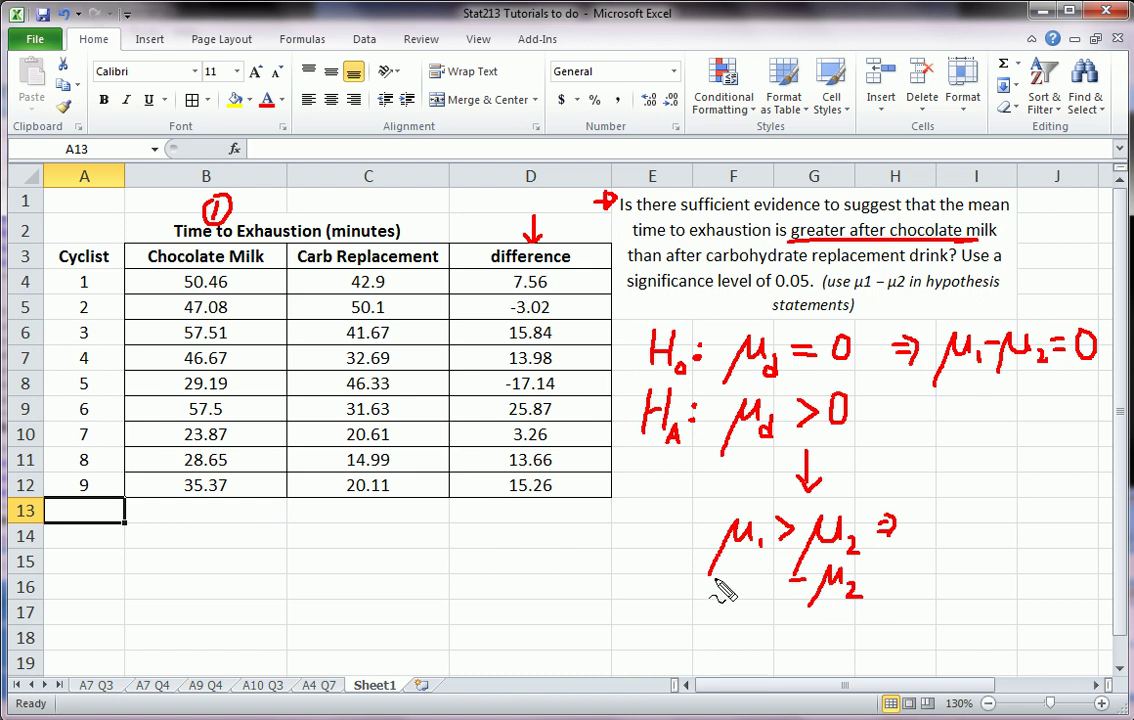
pyautogui.moveTo(709, 574)
pyautogui.mouseDown()
pyautogui.moveTo(722, 574)
pyautogui.moveTo(726, 603)
pyautogui.moveTo(762, 585)
pyautogui.moveTo(774, 598)
pyautogui.mouseUp()
pyautogui.moveTo(921, 515)
pyautogui.mouseDown()
pyautogui.moveTo(910, 552)
pyautogui.moveTo(969, 540)
pyautogui.moveTo(973, 558)
pyautogui.mouseUp()
pyautogui.moveTo(977, 533)
pyautogui.mouseDown()
pyautogui.moveTo(1024, 548)
pyautogui.moveTo(1086, 527)
pyautogui.mouseUp()
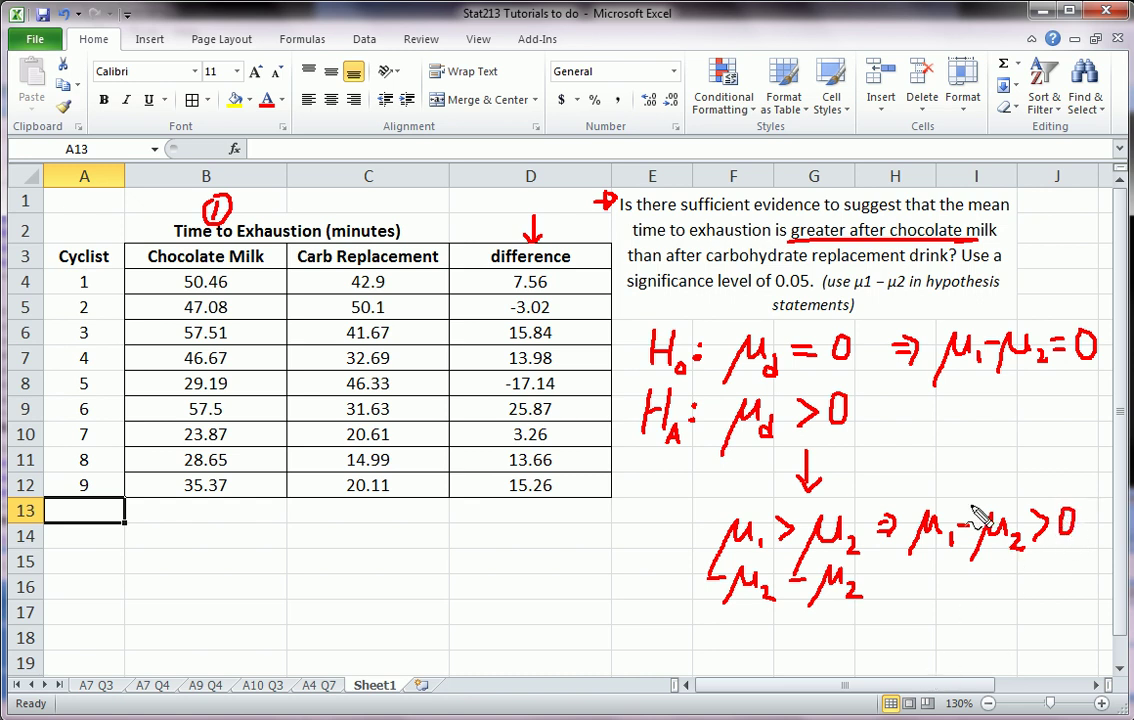
pyautogui.moveTo(913, 520)
pyautogui.mouseDown()
pyautogui.moveTo(962, 510)
pyautogui.moveTo(969, 555)
pyautogui.moveTo(908, 522)
pyautogui.mouseUp()
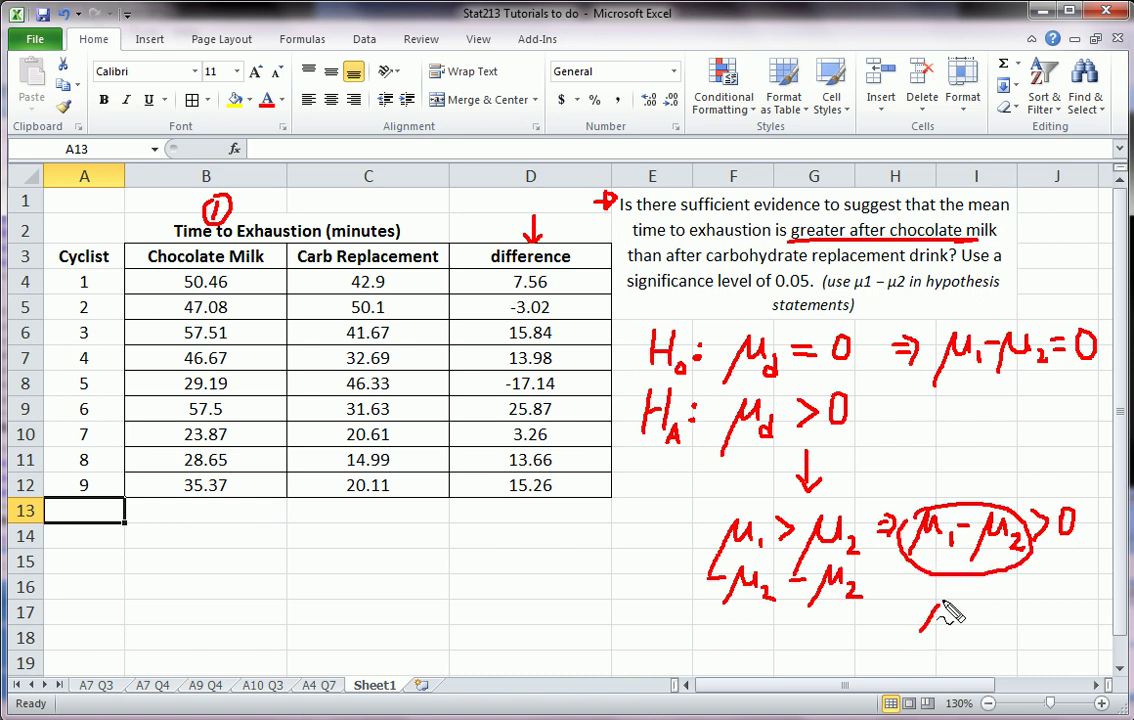
# - Write μd > 0 below the circled difference and annotate cyclist 1's row as drink 1 minus drink 2 equals difference, with an arrow down the column
pyautogui.moveTo(935, 595)
pyautogui.mouseDown()
pyautogui.moveTo(922, 628)
pyautogui.moveTo(977, 626)
pyautogui.mouseUp()
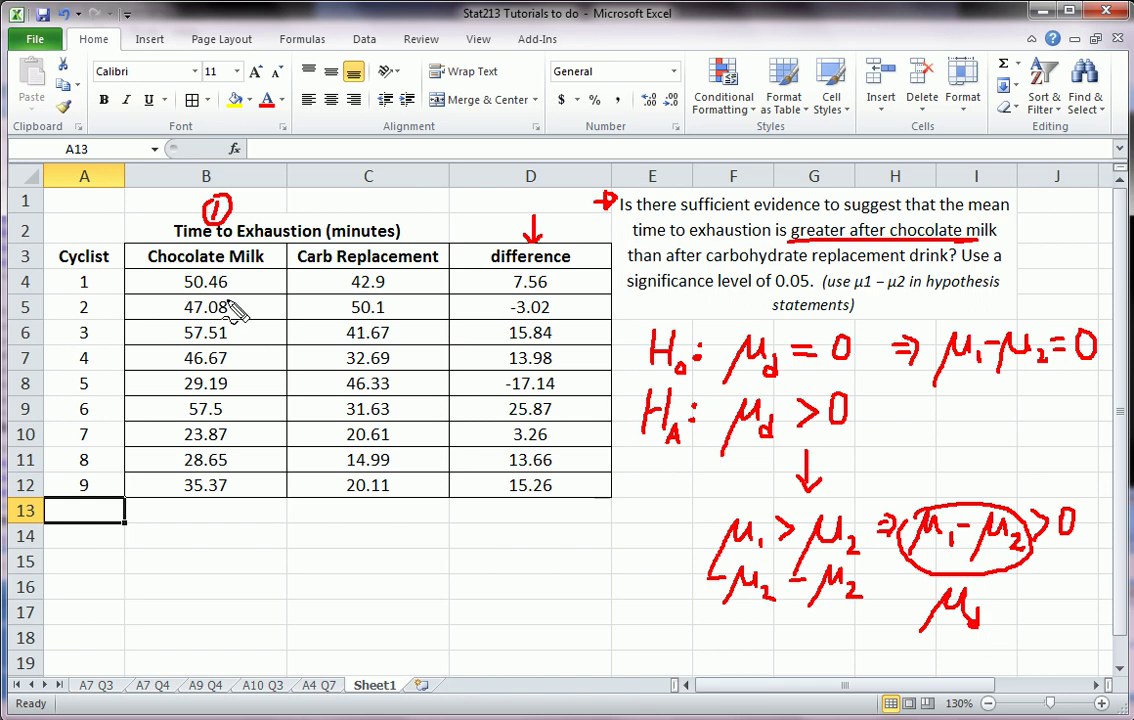
pyautogui.moveTo(273, 284); pyautogui.dragTo(292, 284)
pyautogui.moveTo(351, 201)
pyautogui.mouseDown()
pyautogui.moveTo(364, 213)
pyautogui.moveTo(340, 215)
pyautogui.moveTo(362, 198)
pyautogui.mouseUp()
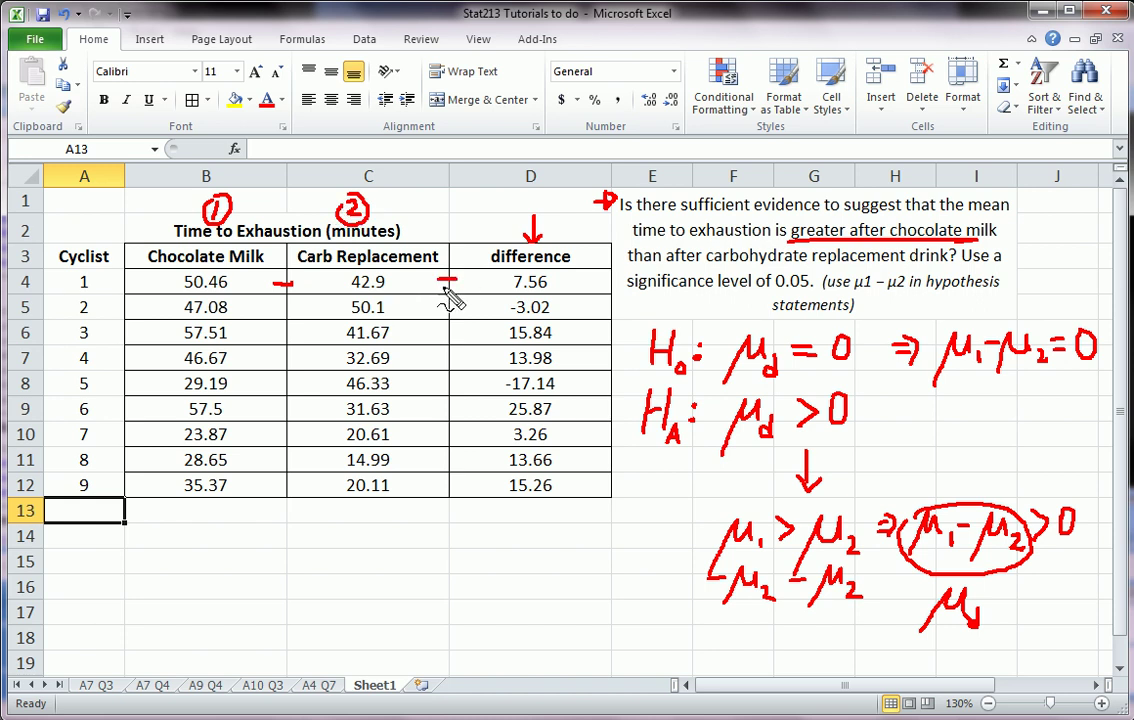
pyautogui.moveTo(438, 282); pyautogui.dragTo(462, 282)
pyautogui.moveTo(438, 291); pyautogui.dragTo(465, 291)
pyautogui.moveTo(545, 267)
pyautogui.mouseDown()
pyautogui.moveTo(539, 470)
pyautogui.moveTo(558, 447)
pyautogui.mouseUp()
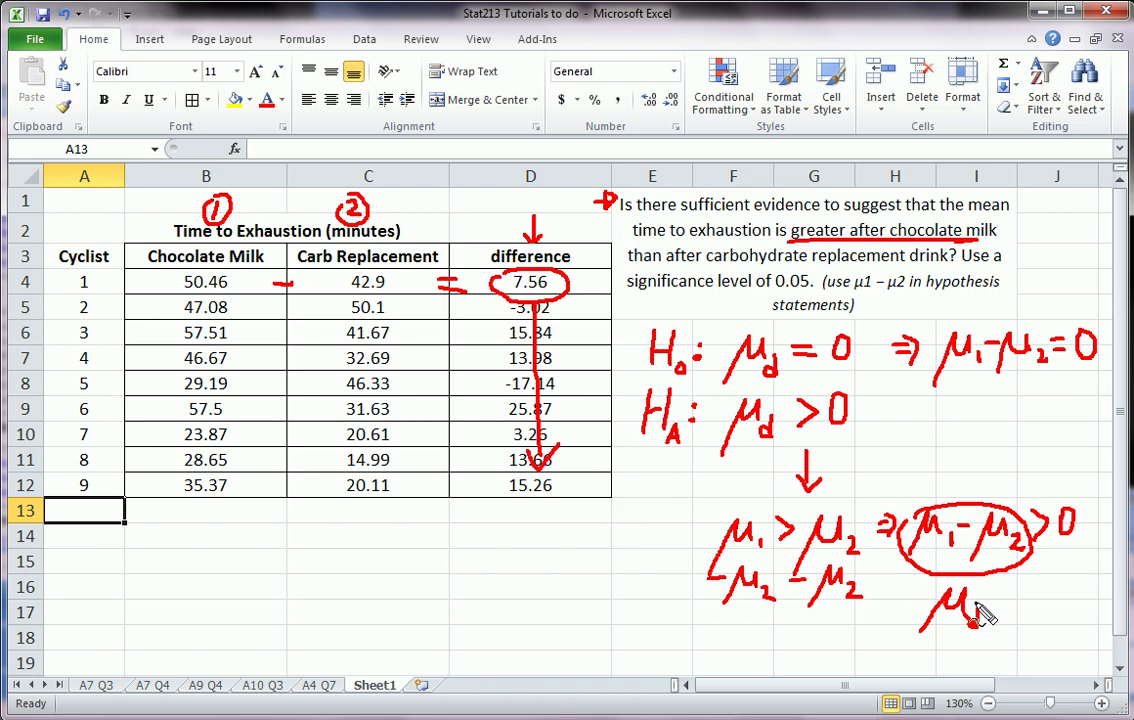
pyautogui.moveTo(975, 603)
pyautogui.mouseDown()
pyautogui.moveTo(974, 620)
pyautogui.moveTo(1028, 598)
pyautogui.moveTo(1020, 588)
pyautogui.mouseUp()
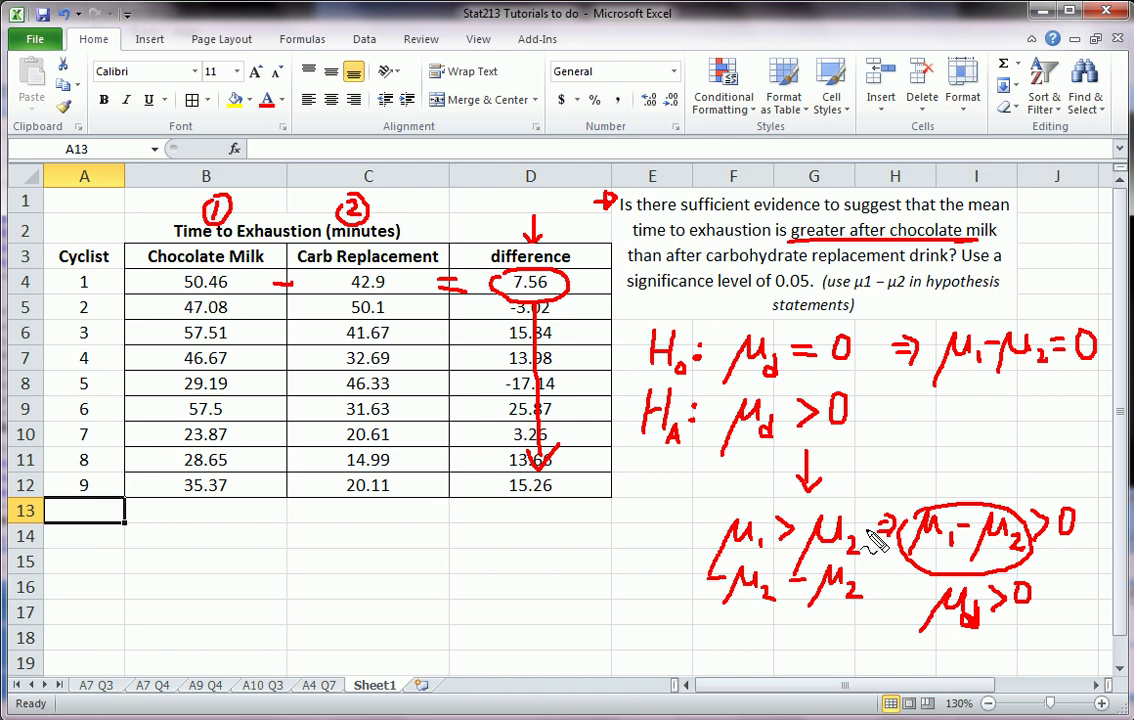
# - Circle μ1 > μ2 and the phrase "greater after chocolate", and box the two hypotheses
pyautogui.moveTo(762, 502)
pyautogui.mouseDown()
pyautogui.moveTo(849, 532)
pyautogui.moveTo(715, 508)
pyautogui.mouseUp()
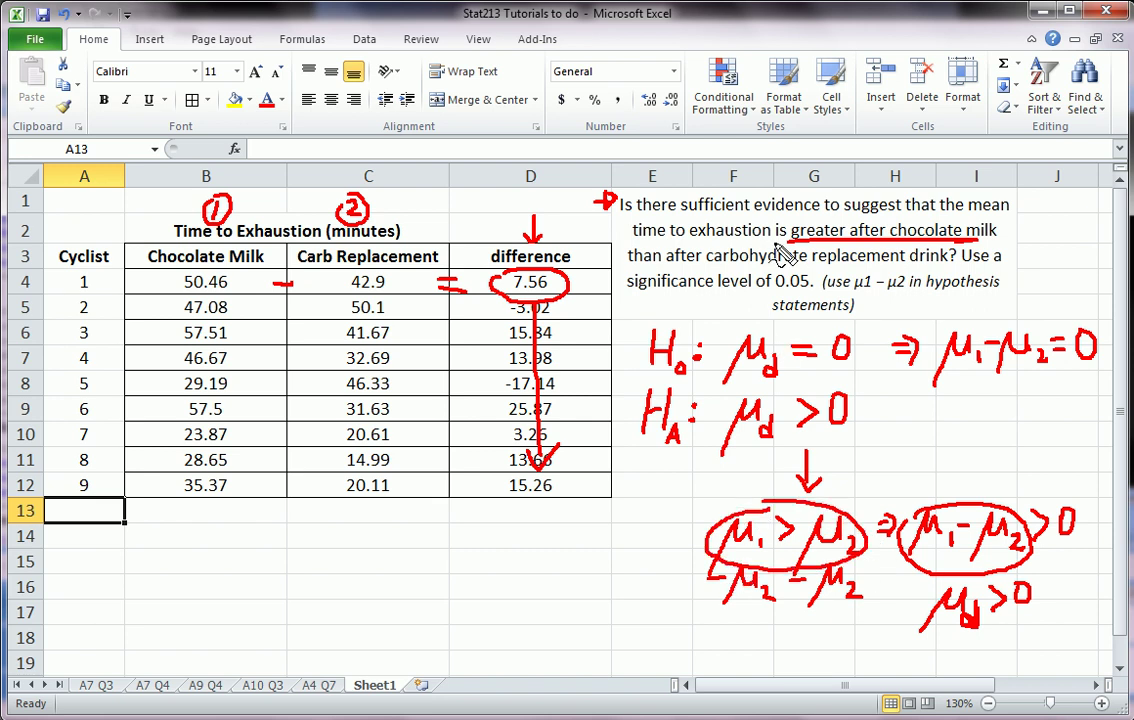
pyautogui.moveTo(795, 245)
pyautogui.mouseDown()
pyautogui.moveTo(790, 222)
pyautogui.moveTo(960, 220)
pyautogui.moveTo(785, 240)
pyautogui.mouseUp()
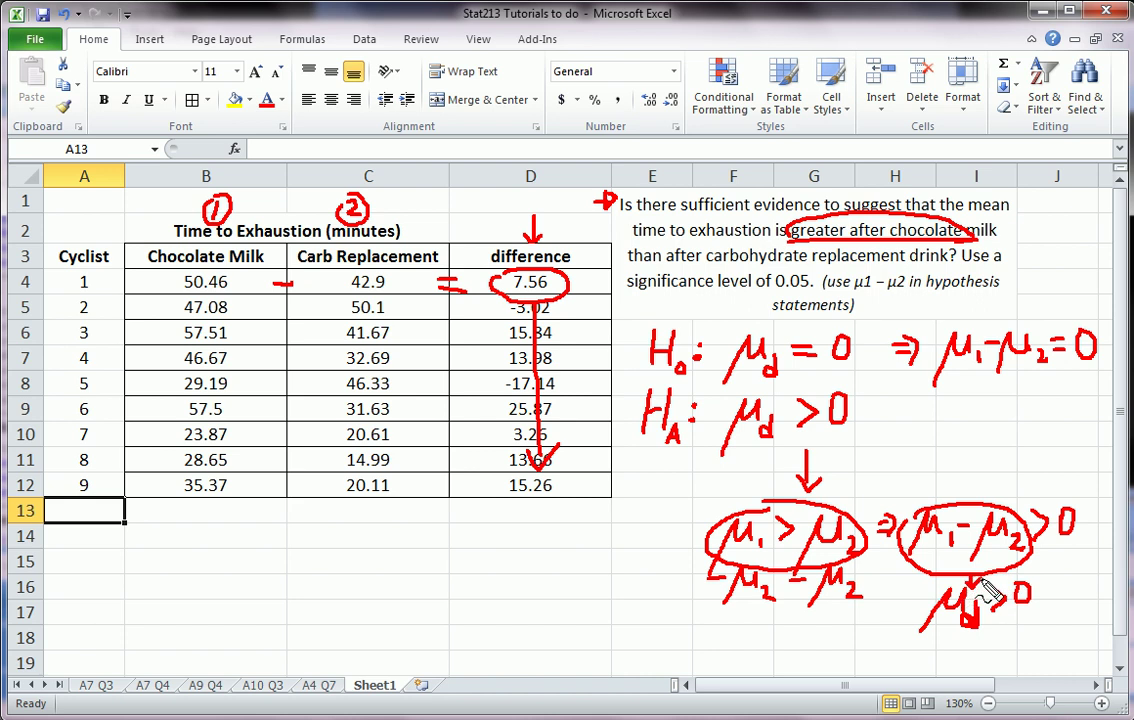
pyautogui.moveTo(638, 322)
pyautogui.mouseDown()
pyautogui.moveTo(640, 436)
pyautogui.moveTo(833, 464)
pyautogui.moveTo(870, 400)
pyautogui.moveTo(868, 328)
pyautogui.moveTo(640, 322)
pyautogui.mouseUp()
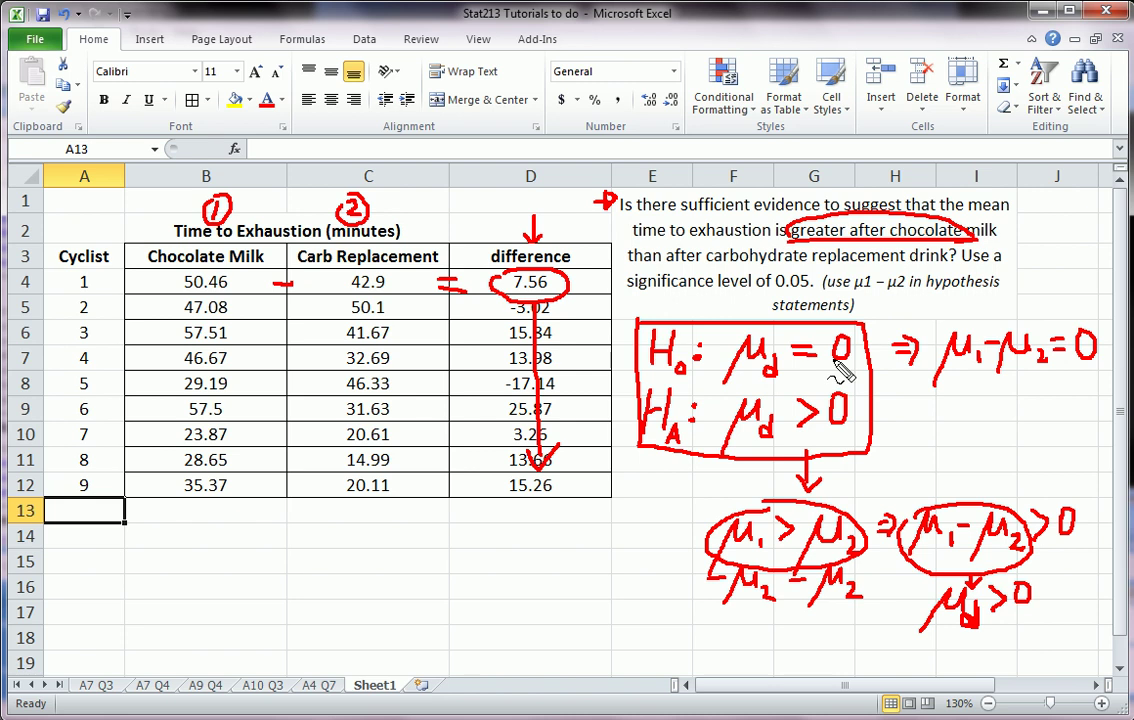
# - Handwrite α = 0.05 beside the hypotheses, box it, and clear all the markings
pyautogui.moveTo(933, 417)
pyautogui.mouseDown()
pyautogui.moveTo(912, 428)
pyautogui.moveTo(974, 418)
pyautogui.mouseUp()
pyautogui.moveTo(946, 432)
pyautogui.mouseDown()
pyautogui.moveTo(976, 431)
pyautogui.moveTo(1000, 410)
pyautogui.moveTo(1048, 416)
pyautogui.mouseUp()
pyautogui.click(1017, 425)
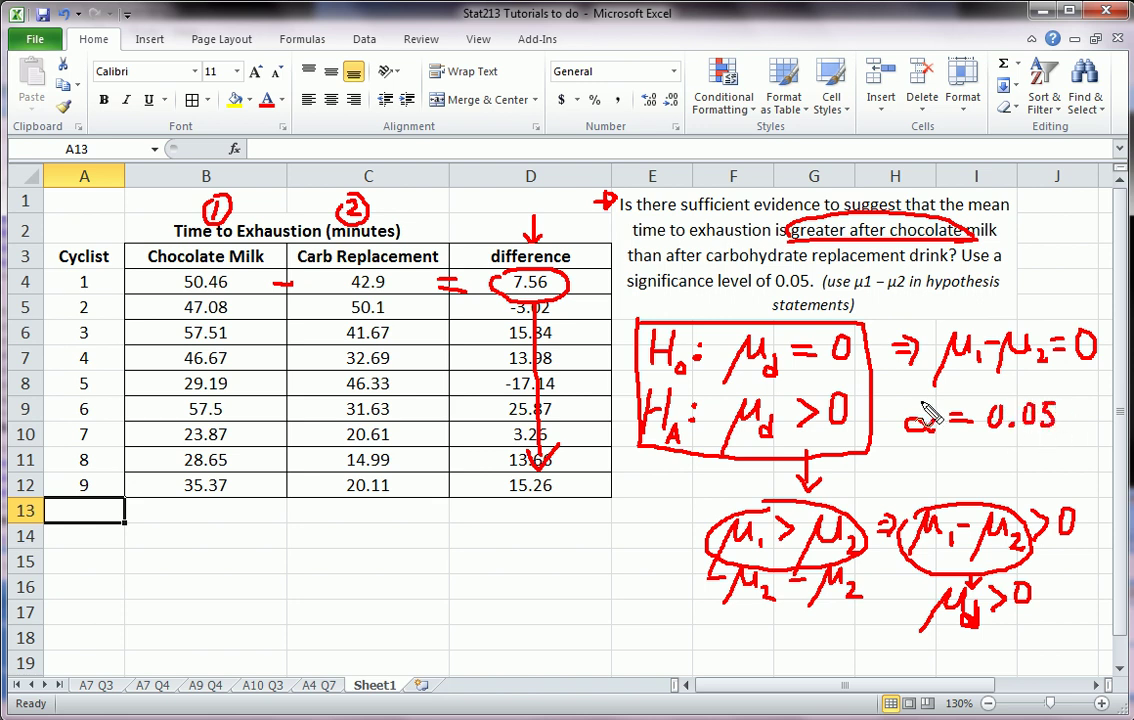
pyautogui.moveTo(874, 397)
pyautogui.mouseDown()
pyautogui.moveTo(1066, 391)
pyautogui.moveTo(1076, 445)
pyautogui.moveTo(883, 458)
pyautogui.mouseUp()
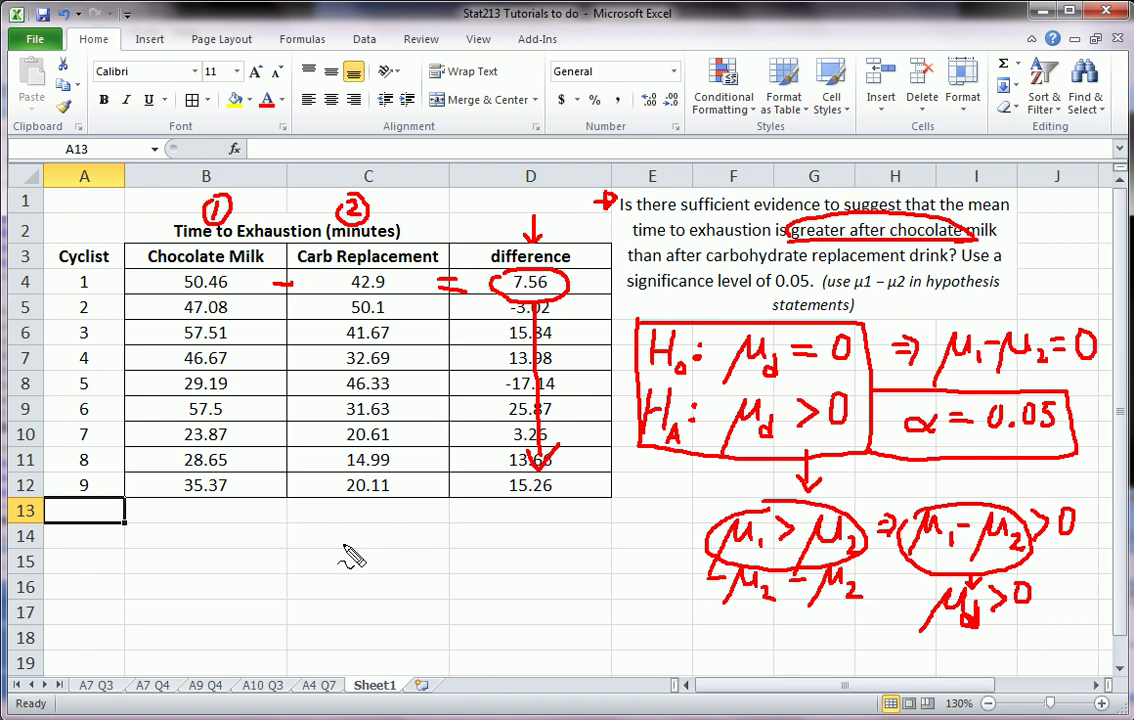
pyautogui.press('Escape')
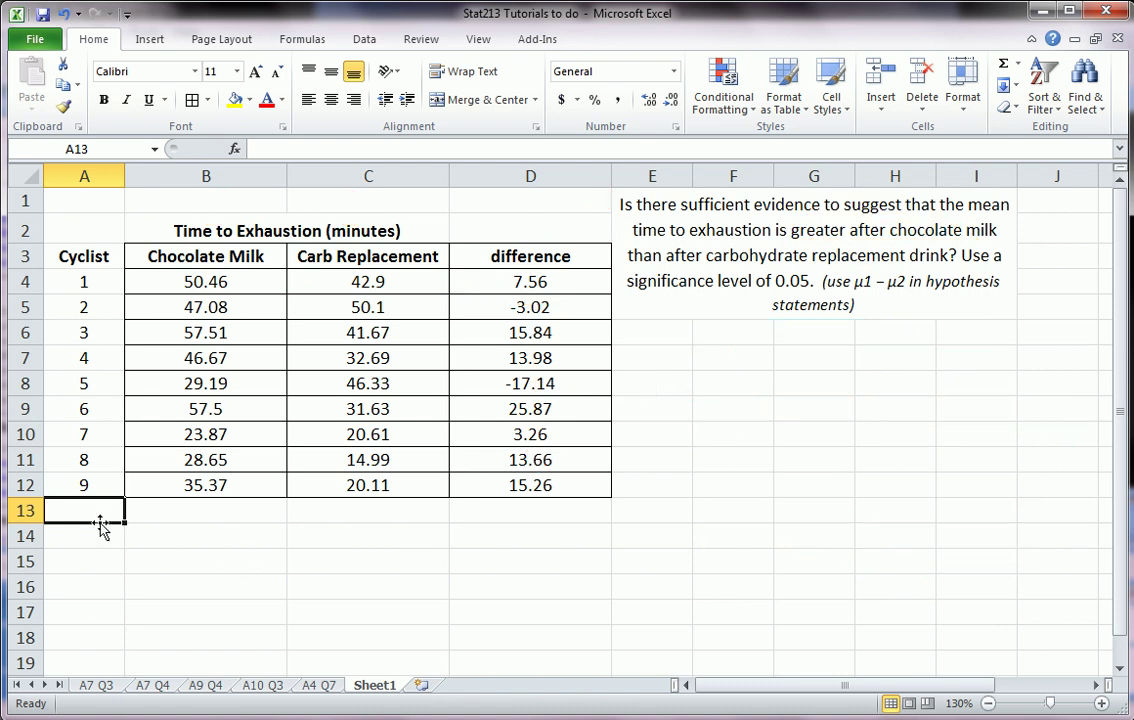
# - Label A13 as mean and enter an AVERAGE formula in D13 for the differences in D4:D12
pyautogui.write('mean')
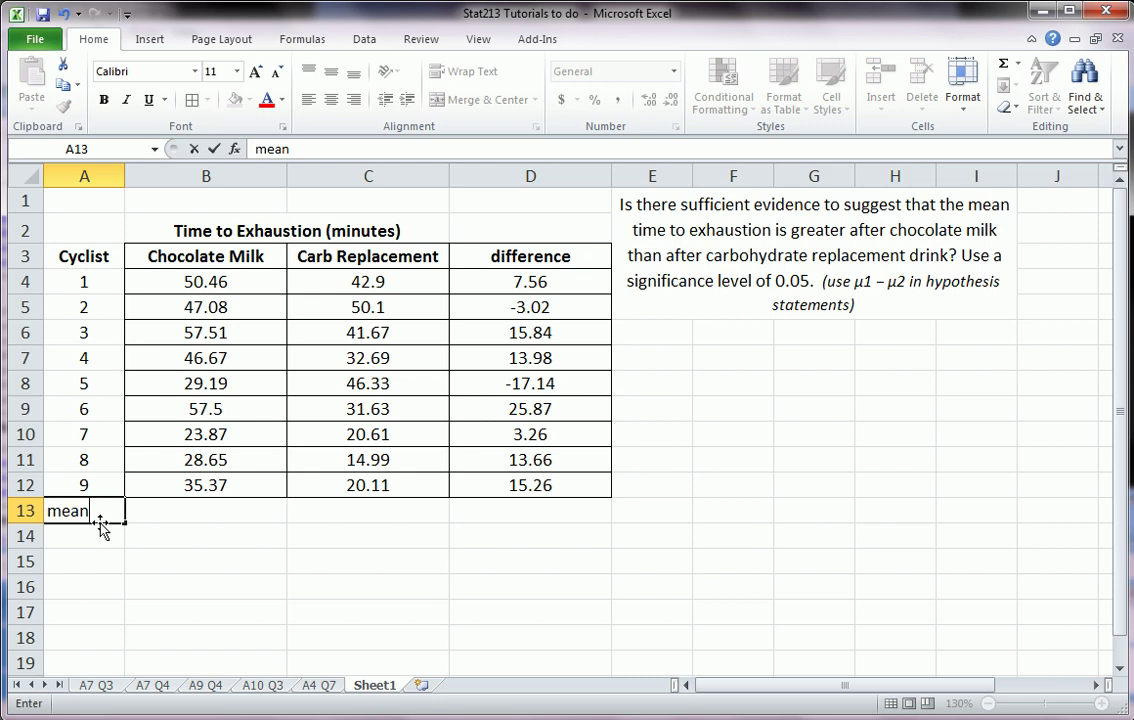
pyautogui.press('Tab')
pyautogui.press('Tab')
pyautogui.press('Tab')
pyautogui.write('=')
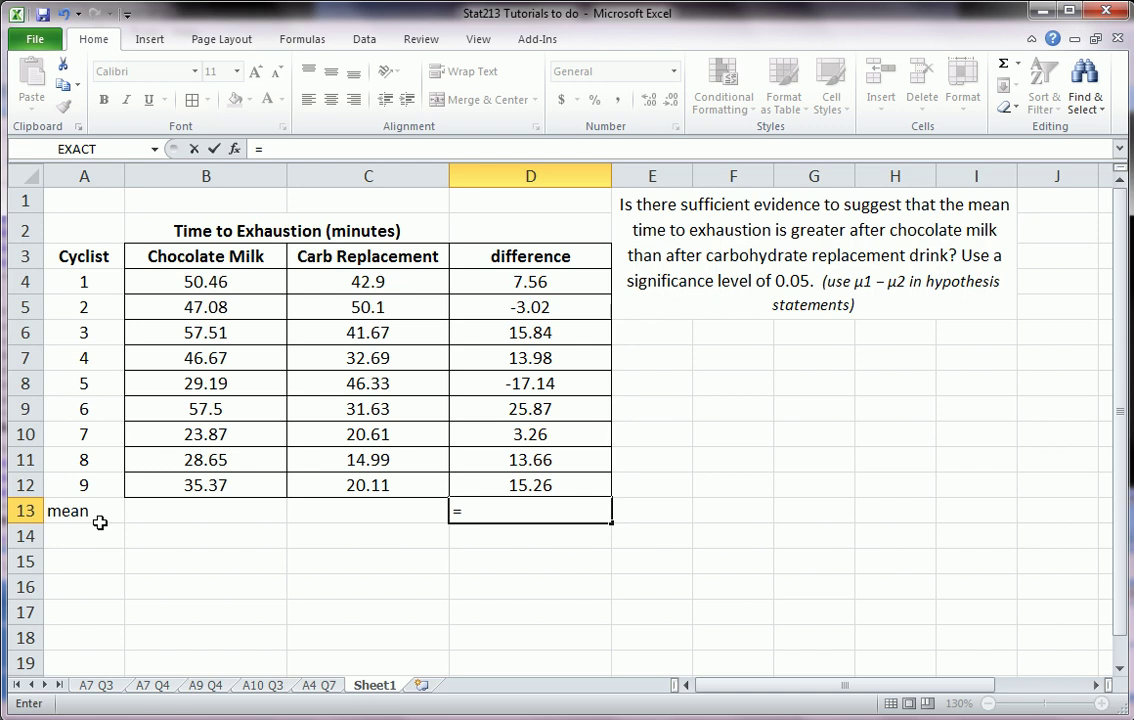
pyautogui.write('avea')
pyautogui.press('BackSpace')
pyautogui.write('ra')
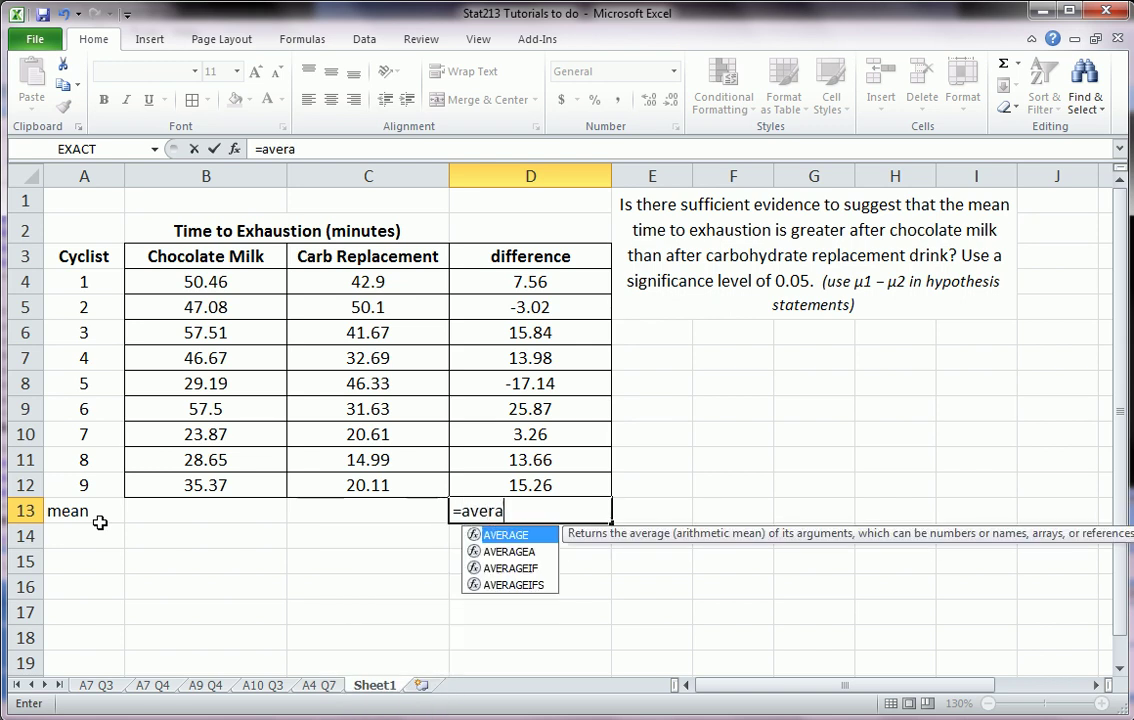
pyautogui.write('ge(')
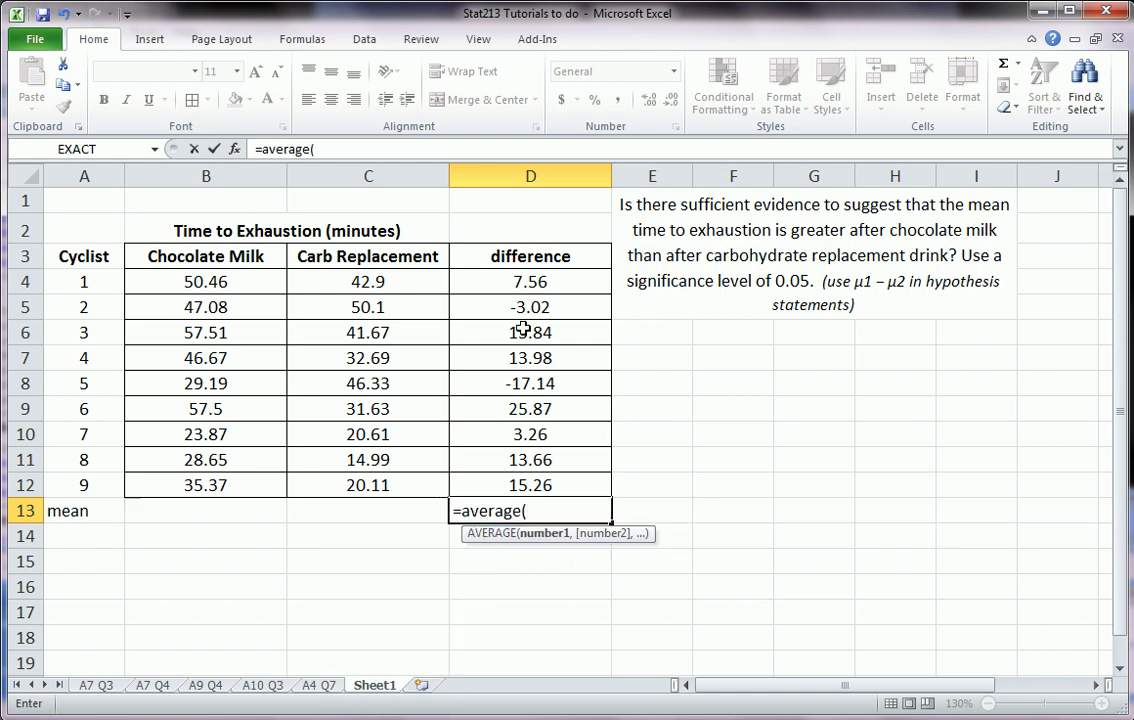
pyautogui.moveTo(565, 282); pyautogui.dragTo(577, 482)
pyautogui.press('Return')
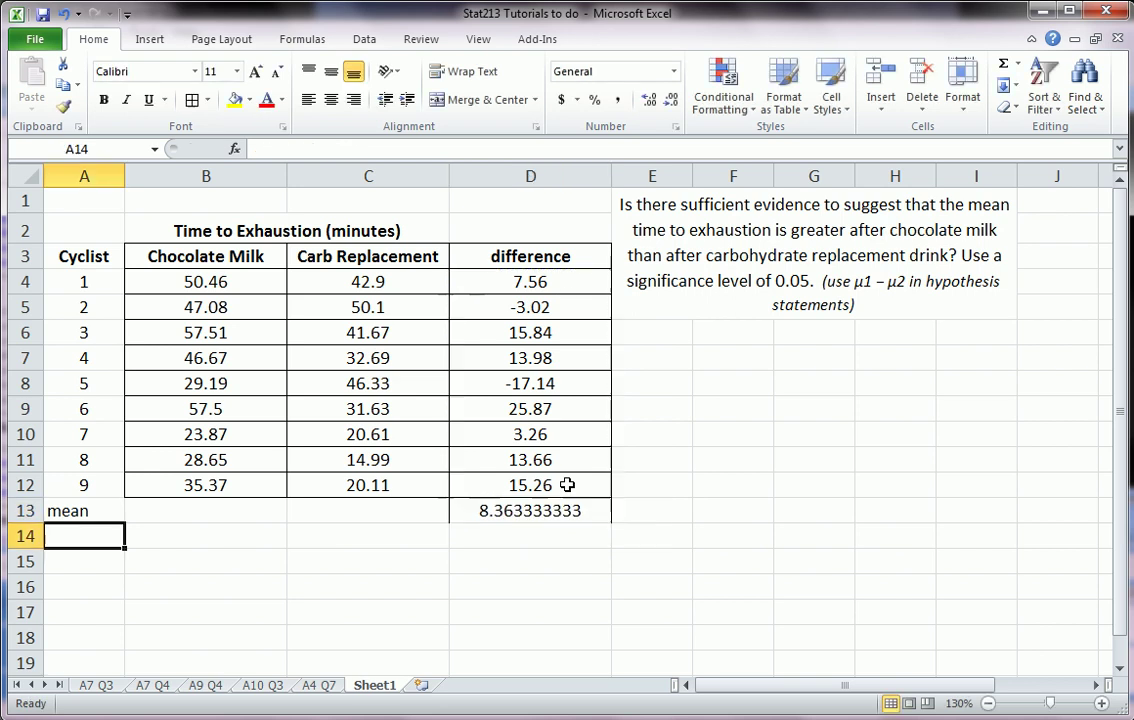
# - Change the label in A13 to "sample mean (xbar)"
pyautogui.click(71, 510)
pyautogui.doubleClick(74, 512)
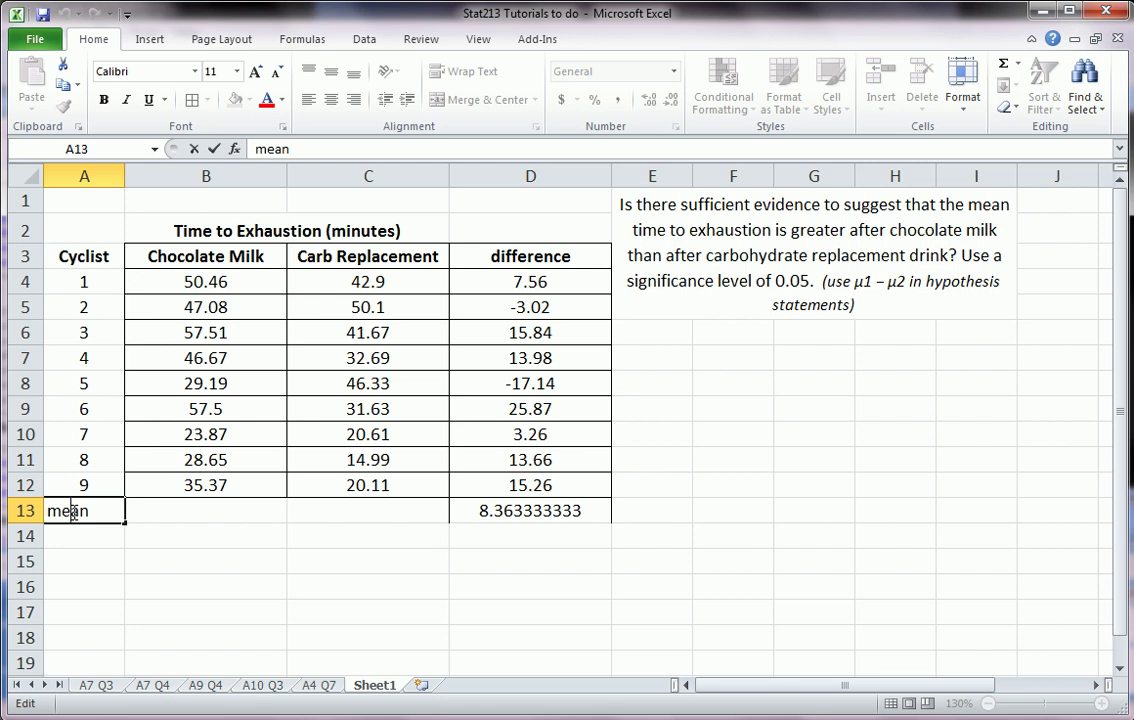
pyautogui.write('sample')
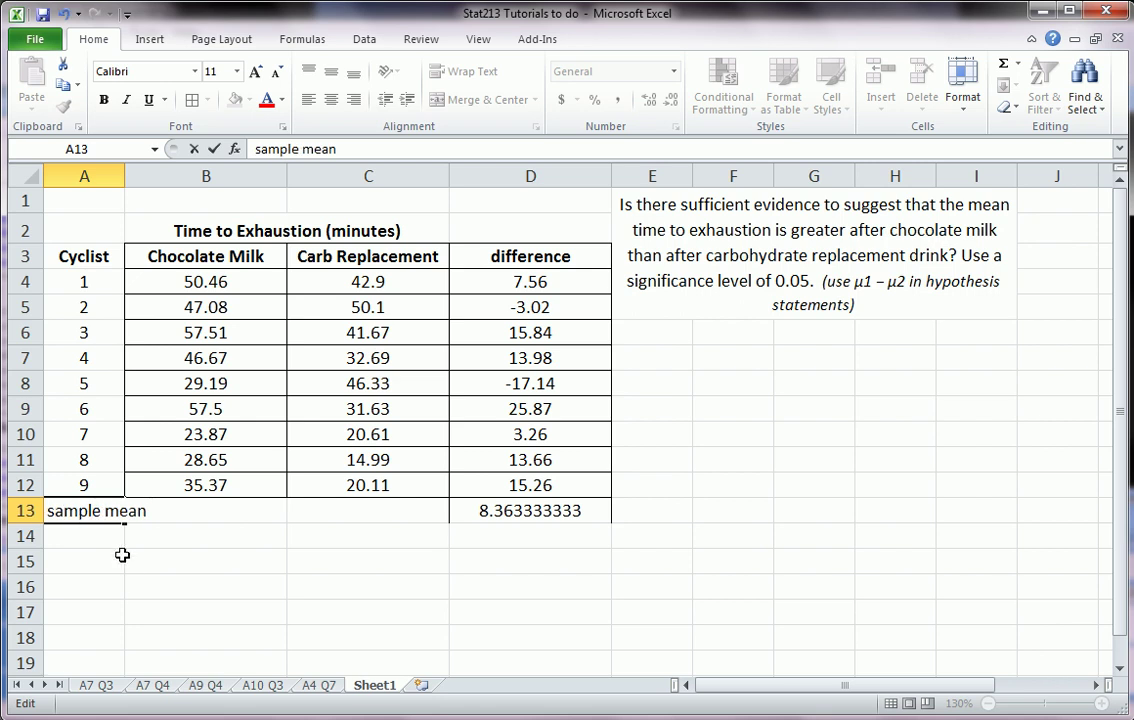
pyautogui.moveTo(90, 537); pyautogui.dragTo(108, 560)
pyautogui.click(101, 511)
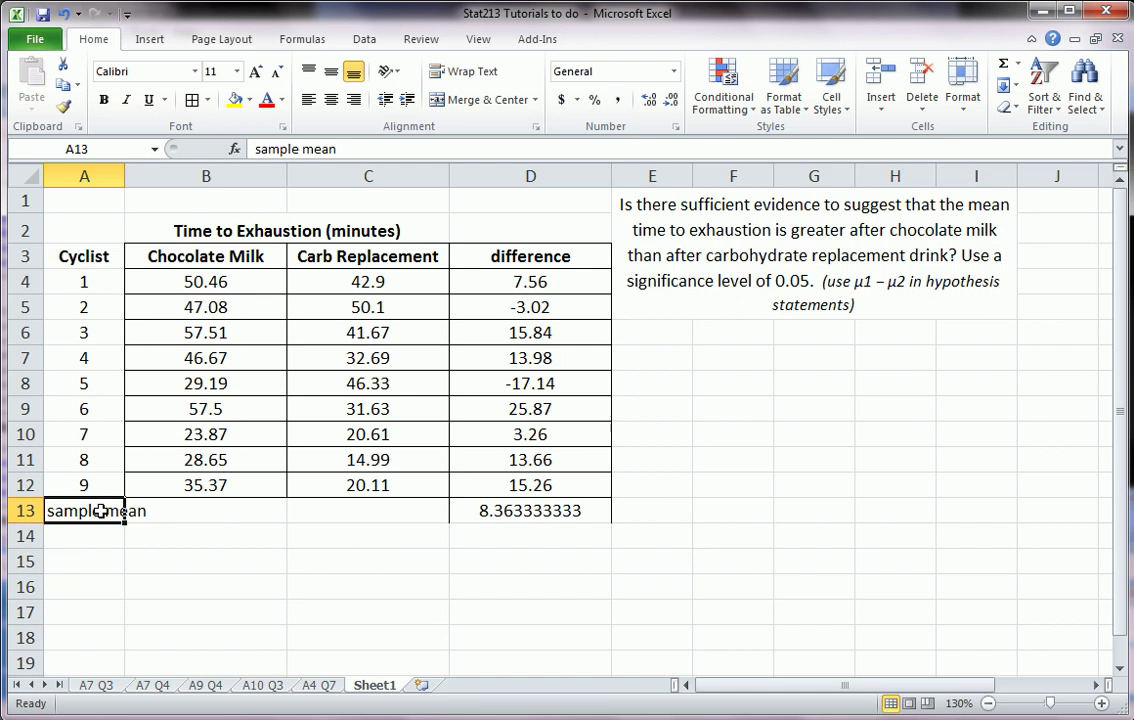
pyautogui.click(376, 148)
pyautogui.write('(cba')
pyautogui.write('r)')
pyautogui.press('Return')
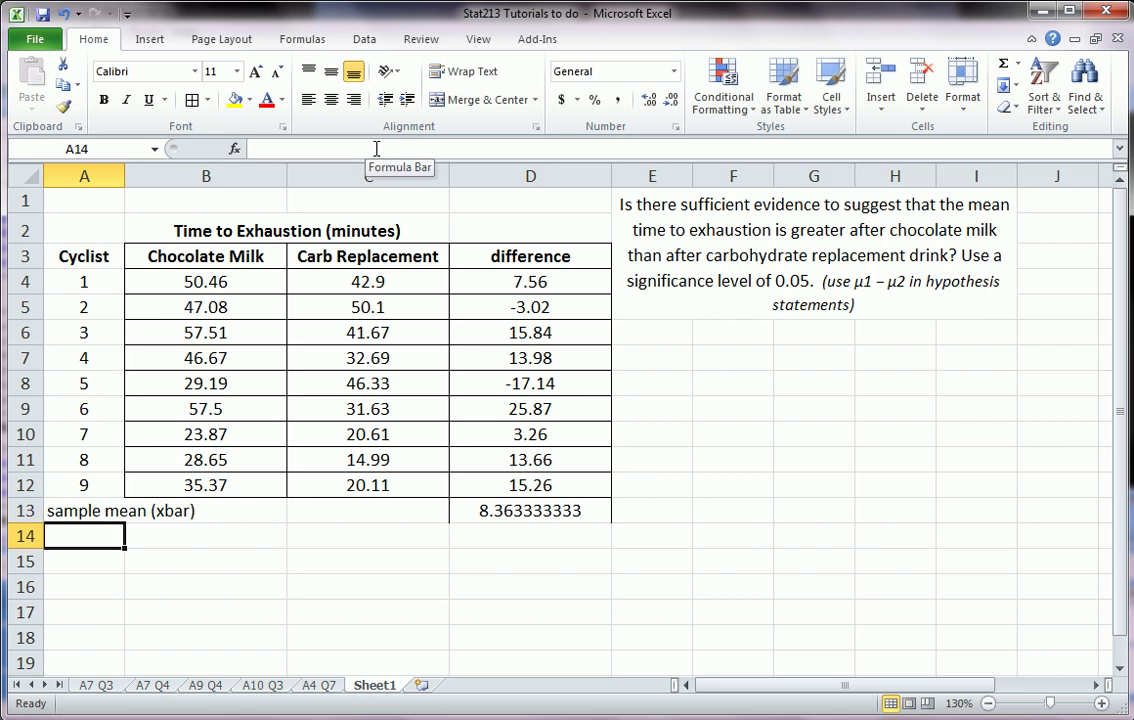
# - Label A14 as "sample standard deviation (s)" and enter a STDEV.S formula in D14 for the differences in D4:D12
pyautogui.write('sample standard deviation (s')
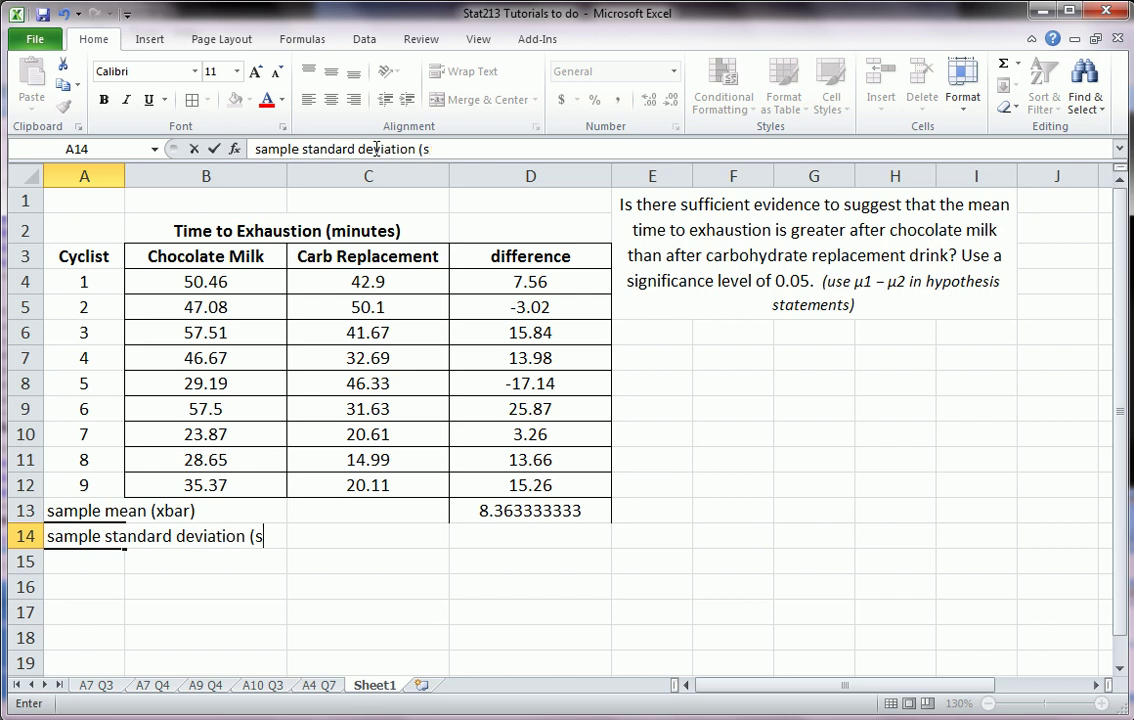
pyautogui.press('Tab')
pyautogui.press('Tab')
pyautogui.press('Tab')
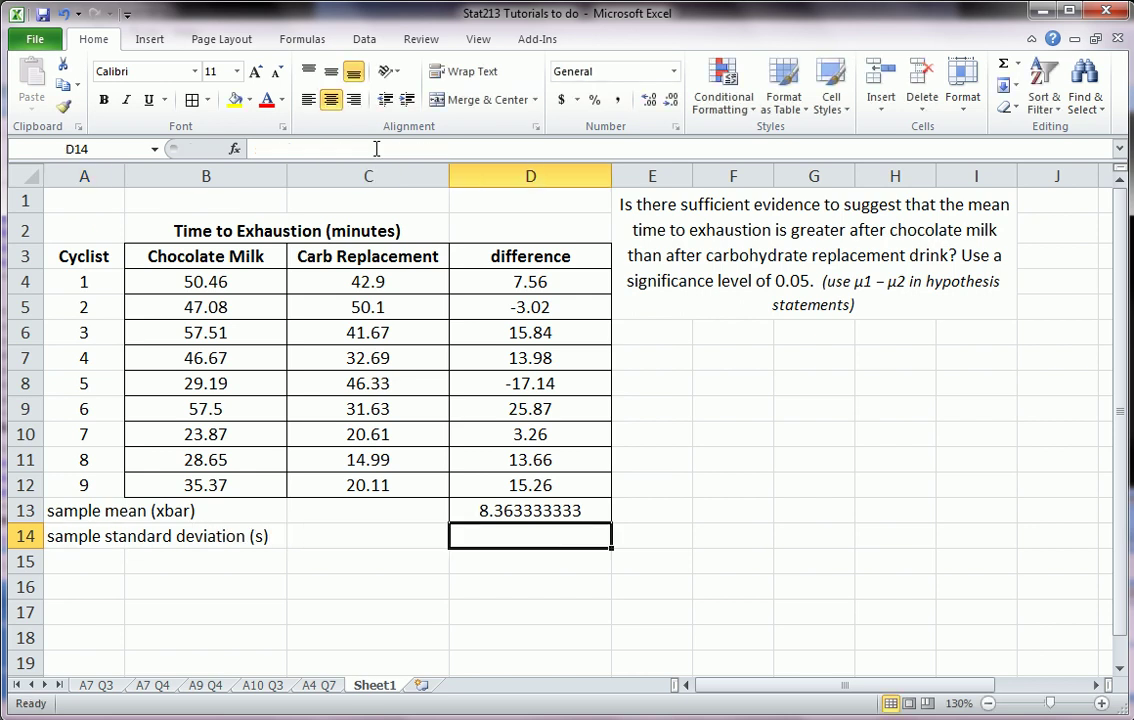
pyautogui.write('=')
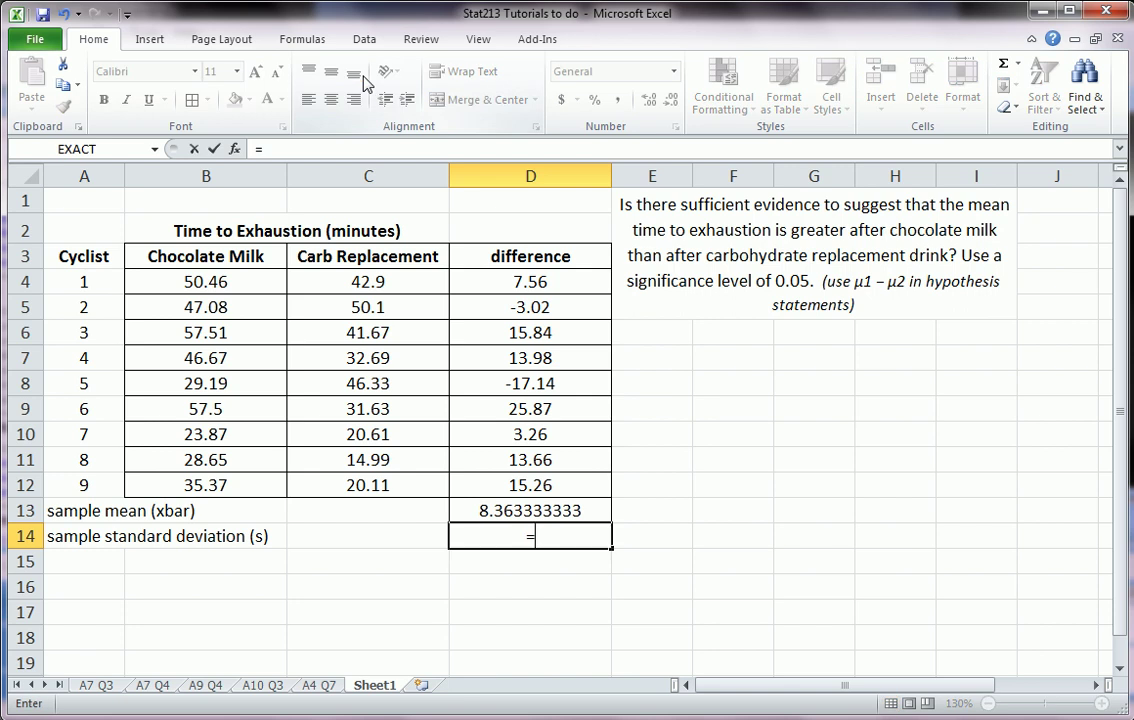
pyautogui.write('std')
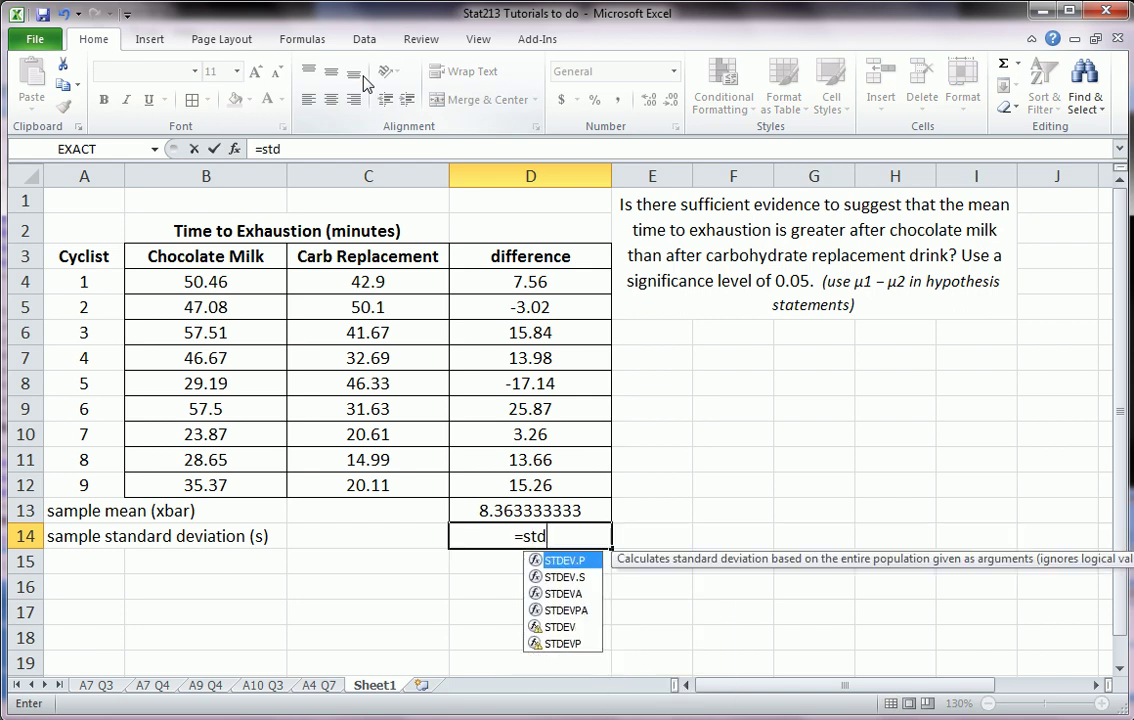
pyautogui.write('ev.s(')
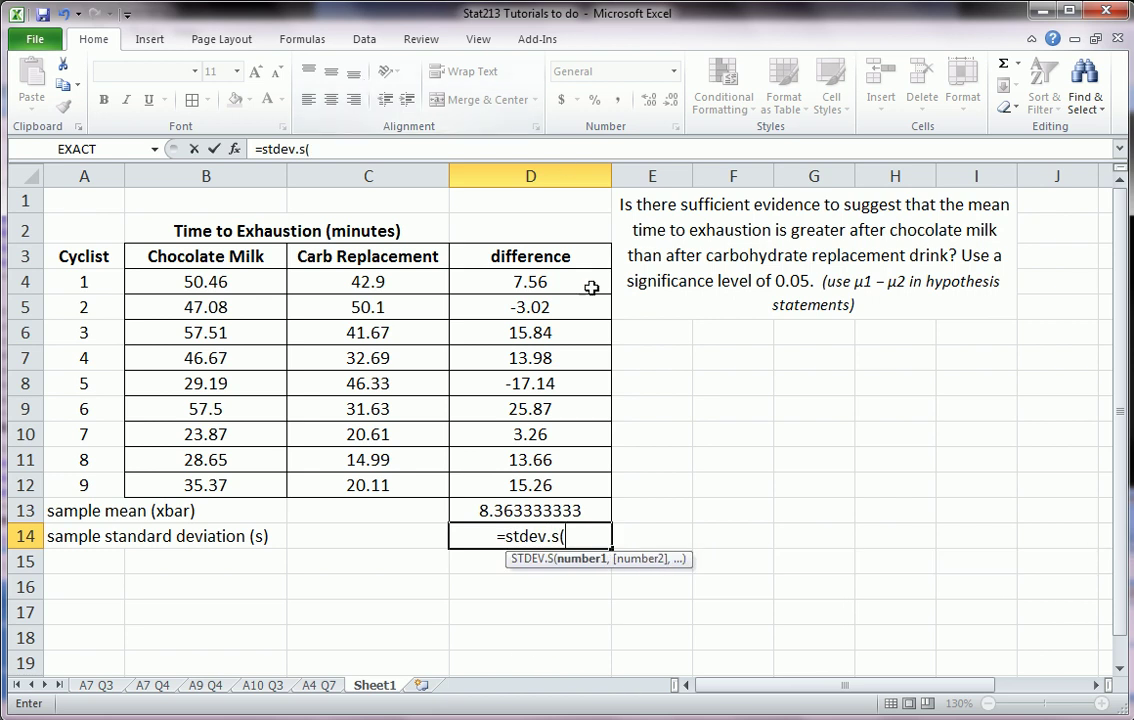
pyautogui.moveTo(587, 283); pyautogui.dragTo(570, 480)
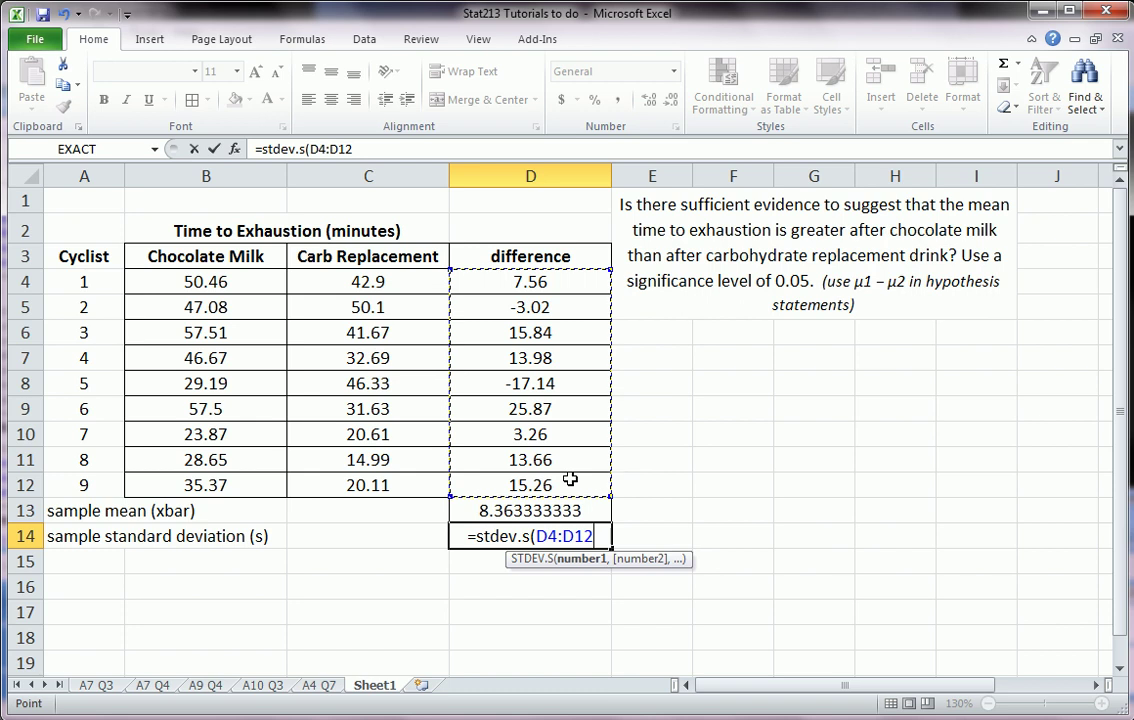
pyautogui.press('Return')
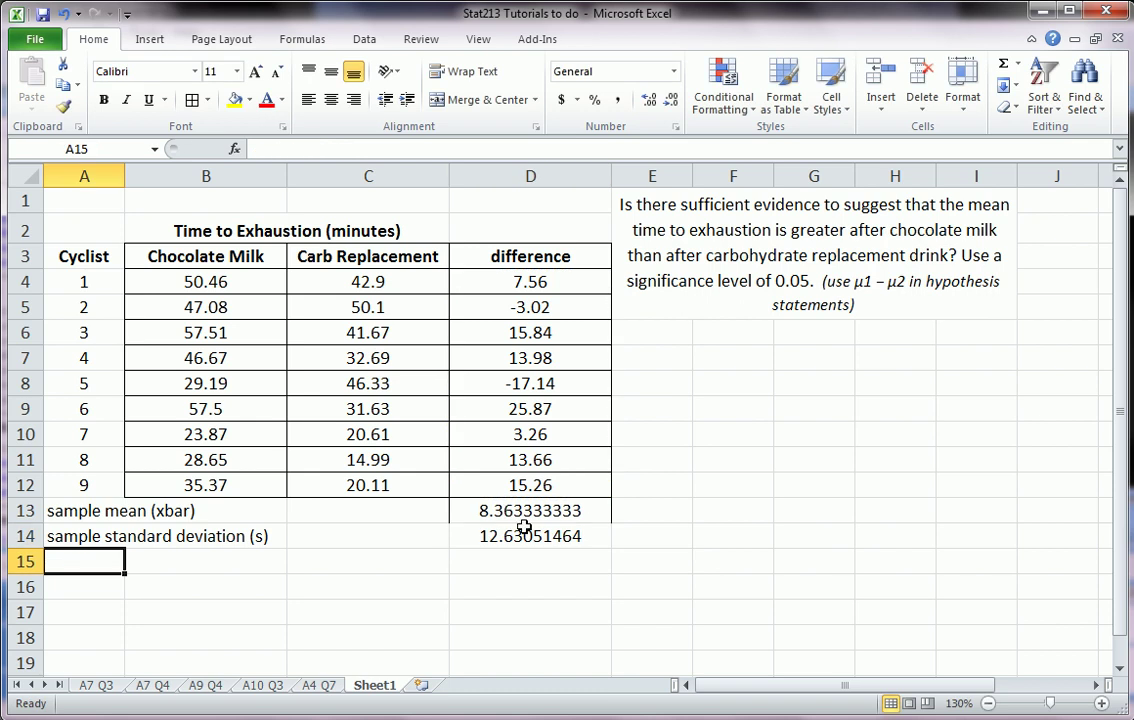
pyautogui.moveTo(525, 514); pyautogui.dragTo(520, 536)
pyautogui.click(430, 562)
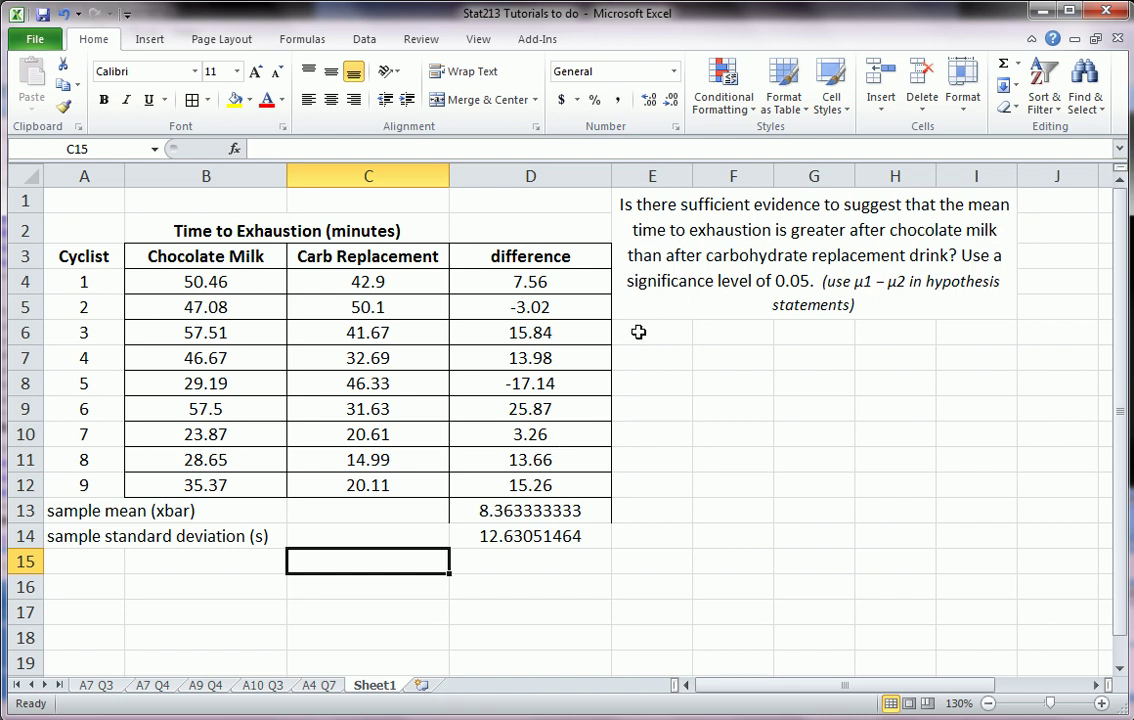
# - Handwrite x̄d = beside the sample mean value and = Sd beside the sample standard deviation value
pyautogui.moveTo(379, 503)
pyautogui.mouseDown()
pyautogui.moveTo(397, 521)
pyautogui.moveTo(380, 521)
pyautogui.moveTo(378, 497)
pyautogui.moveTo(406, 527)
pyautogui.moveTo(398, 533)
pyautogui.moveTo(460, 512)
pyautogui.mouseUp()
pyautogui.moveTo(601, 534); pyautogui.dragTo(617, 539)
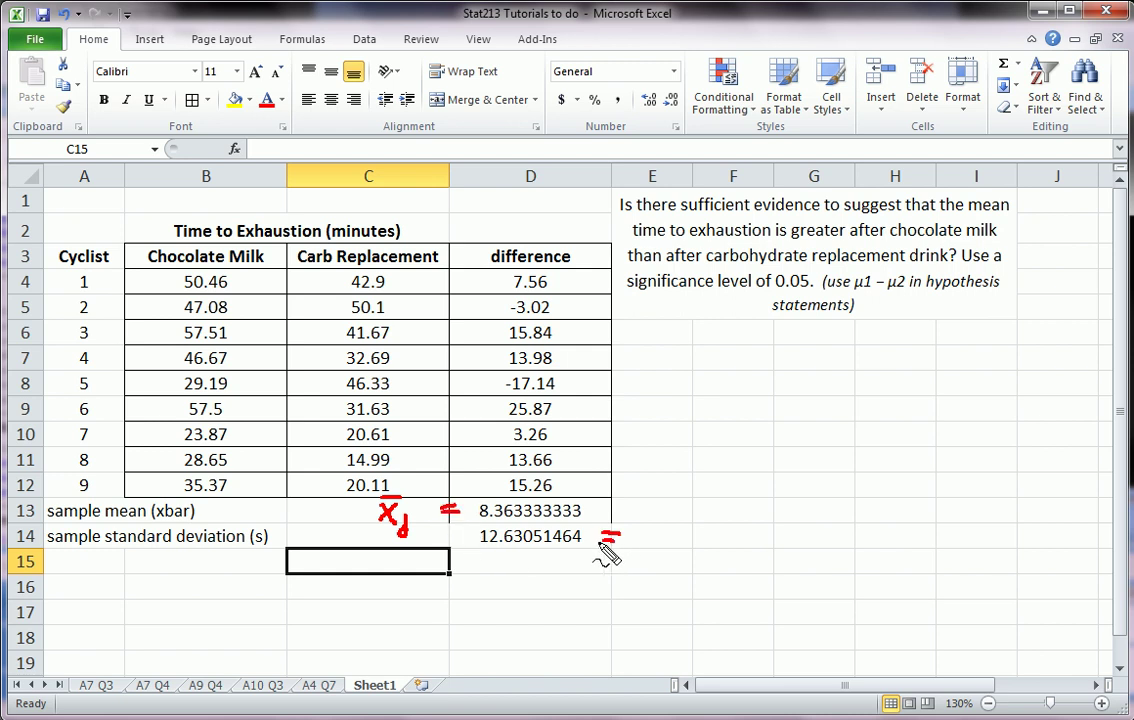
pyautogui.moveTo(650, 530); pyautogui.dragTo(634, 557)
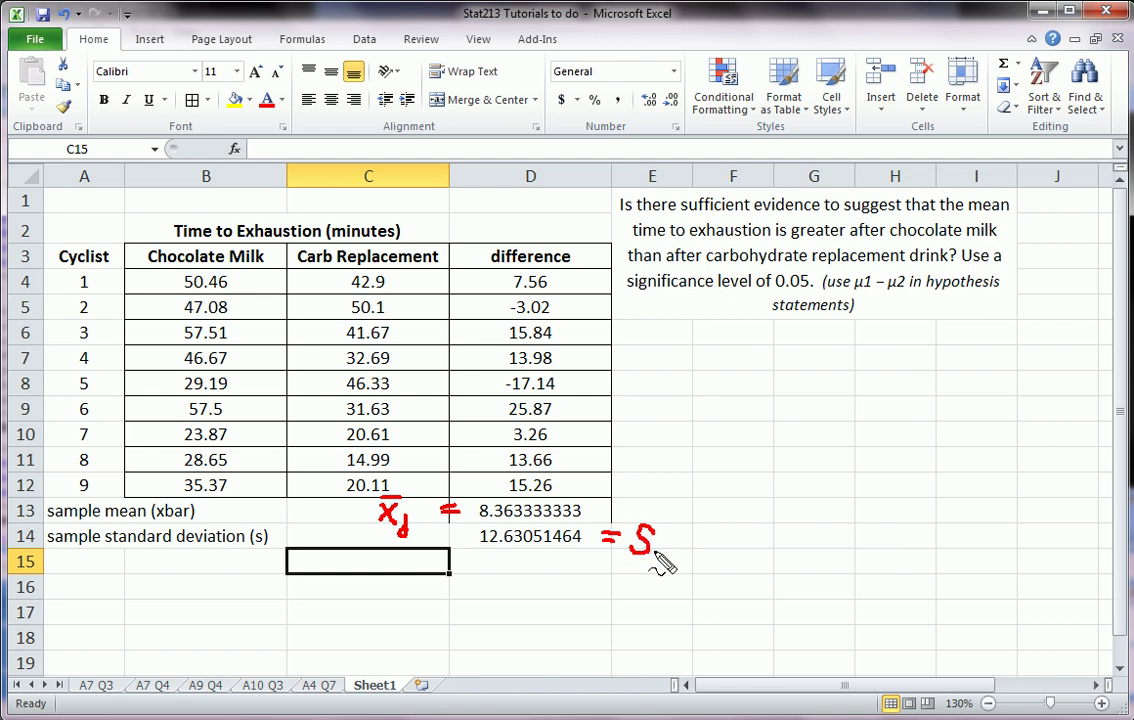
pyautogui.moveTo(663, 563); pyautogui.dragTo(657, 575)
# - Draw a double-headed arrow between the Chocolate Milk and Carb Replacement headings and circle the difference heading
pyautogui.moveTo(230, 238)
pyautogui.mouseDown()
pyautogui.moveTo(262, 207)
pyautogui.moveTo(330, 240)
pyautogui.mouseUp()
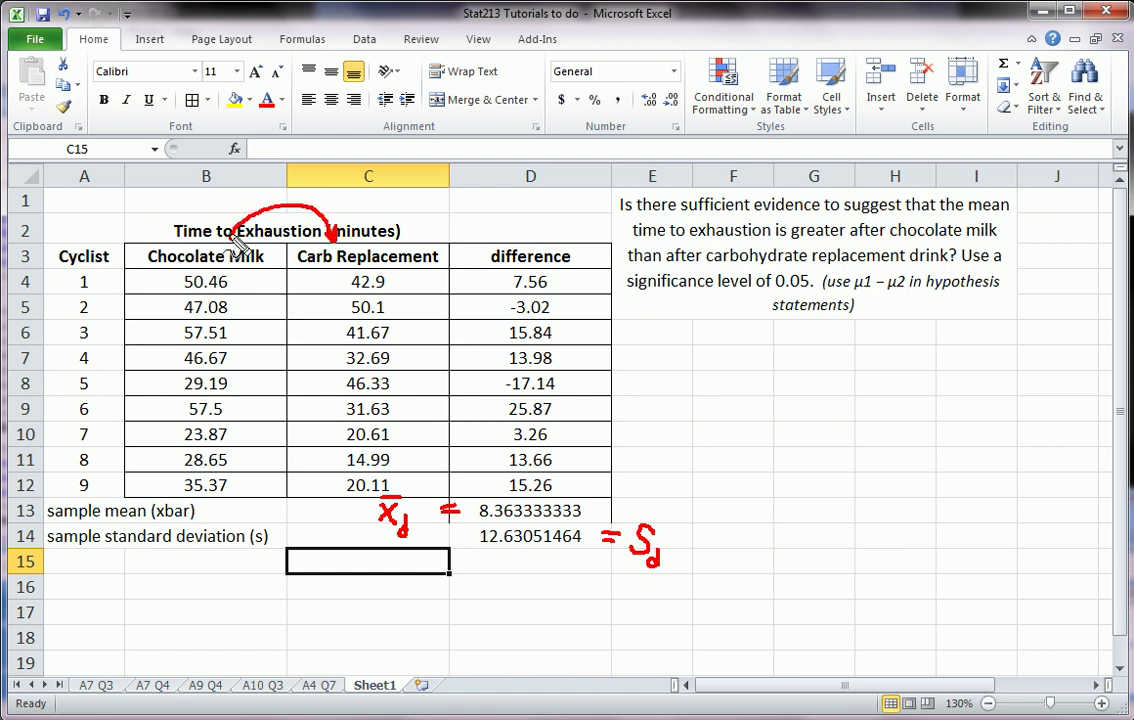
pyautogui.moveTo(230, 240); pyautogui.dragTo(240, 226)
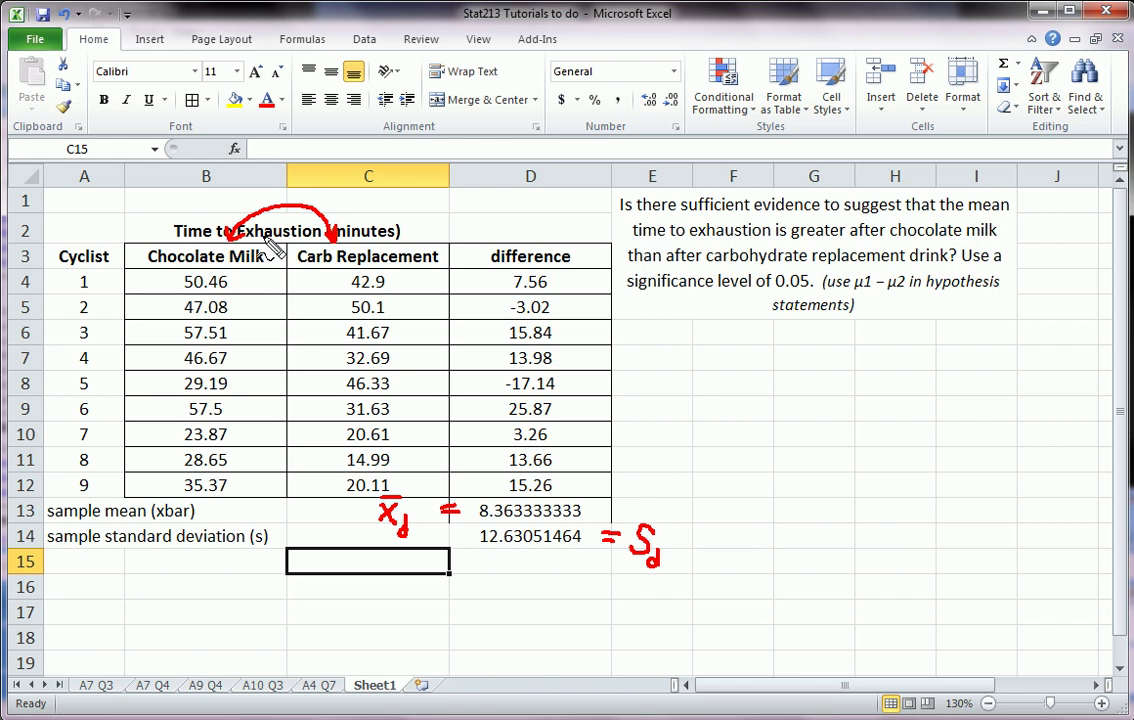
pyautogui.moveTo(491, 238)
pyautogui.mouseDown()
pyautogui.moveTo(499, 223)
pyautogui.moveTo(555, 216)
pyautogui.moveTo(582, 240)
pyautogui.moveTo(582, 260)
pyautogui.mouseUp()
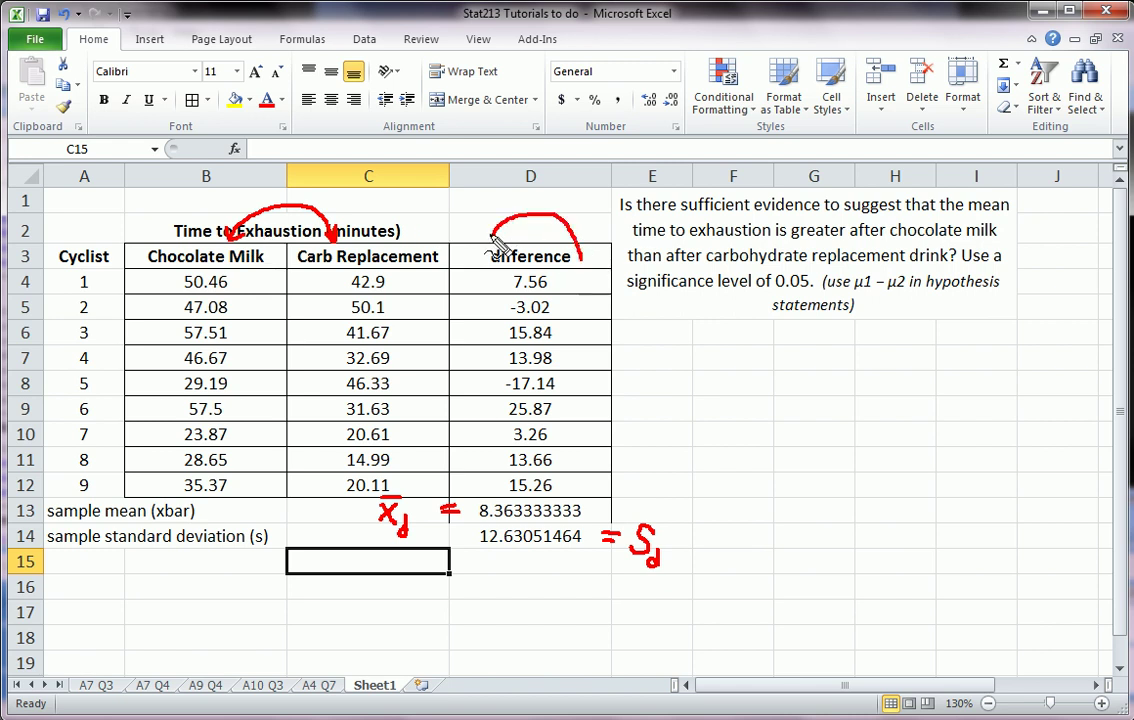
pyautogui.moveTo(489, 250)
pyautogui.mouseDown()
pyautogui.moveTo(503, 270)
pyautogui.moveTo(583, 262)
pyautogui.mouseUp()
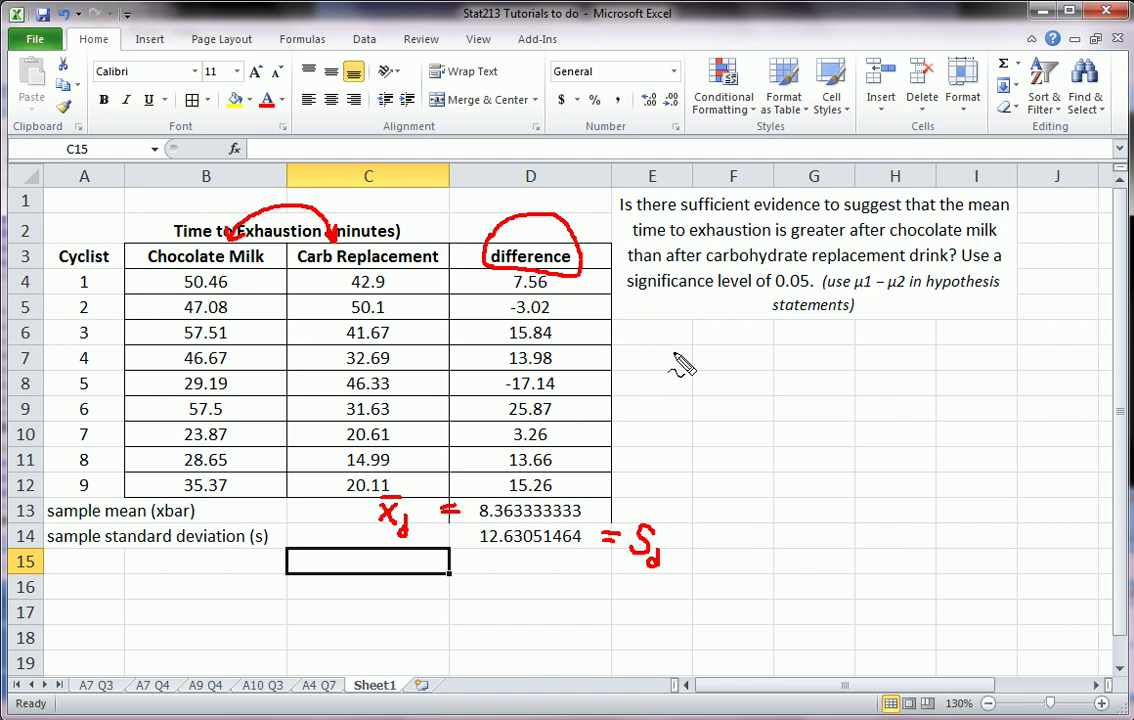
# - Handwrite "t =" below the question text and "σ unknown" below the sample statistics
pyautogui.moveTo(665, 331)
pyautogui.mouseDown()
pyautogui.moveTo(669, 380)
pyautogui.moveTo(686, 352)
pyautogui.moveTo(723, 366)
pyautogui.mouseUp()
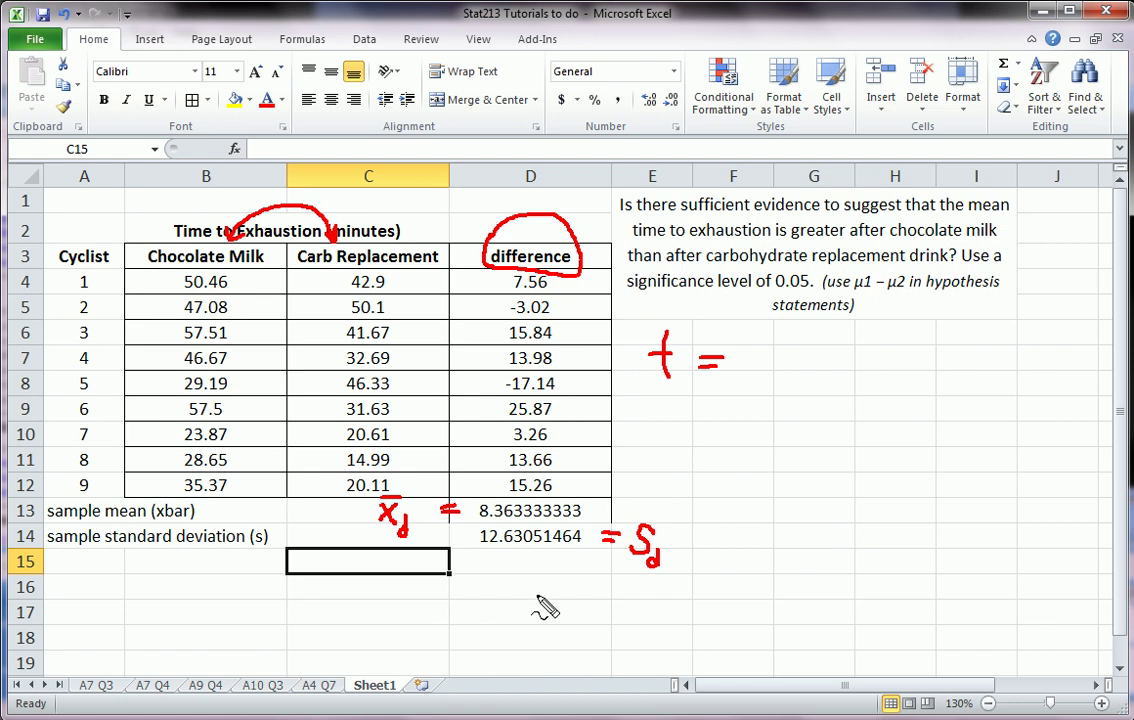
pyautogui.moveTo(494, 606)
pyautogui.mouseDown()
pyautogui.moveTo(408, 614)
pyautogui.moveTo(446, 604)
pyautogui.mouseUp()
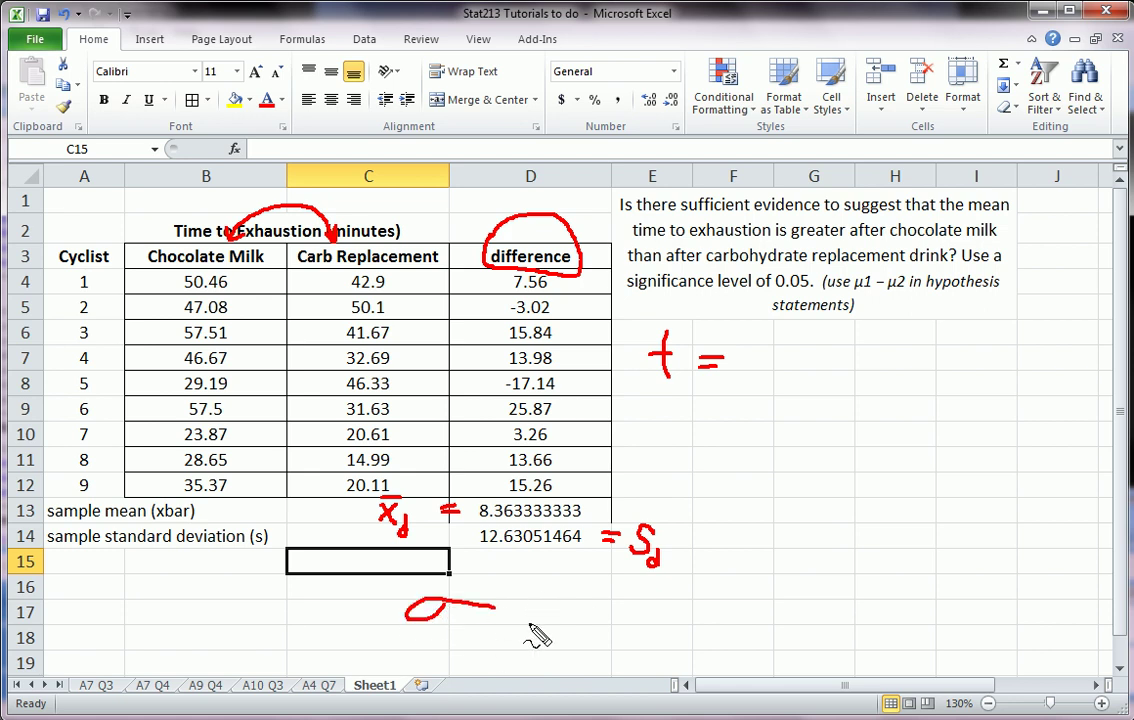
pyautogui.moveTo(527, 616)
pyautogui.mouseDown()
pyautogui.moveTo(545, 628)
pyautogui.moveTo(585, 633)
pyautogui.moveTo(588, 620)
pyautogui.moveTo(633, 636)
pyautogui.moveTo(645, 625)
pyautogui.moveTo(727, 644)
pyautogui.mouseUp()
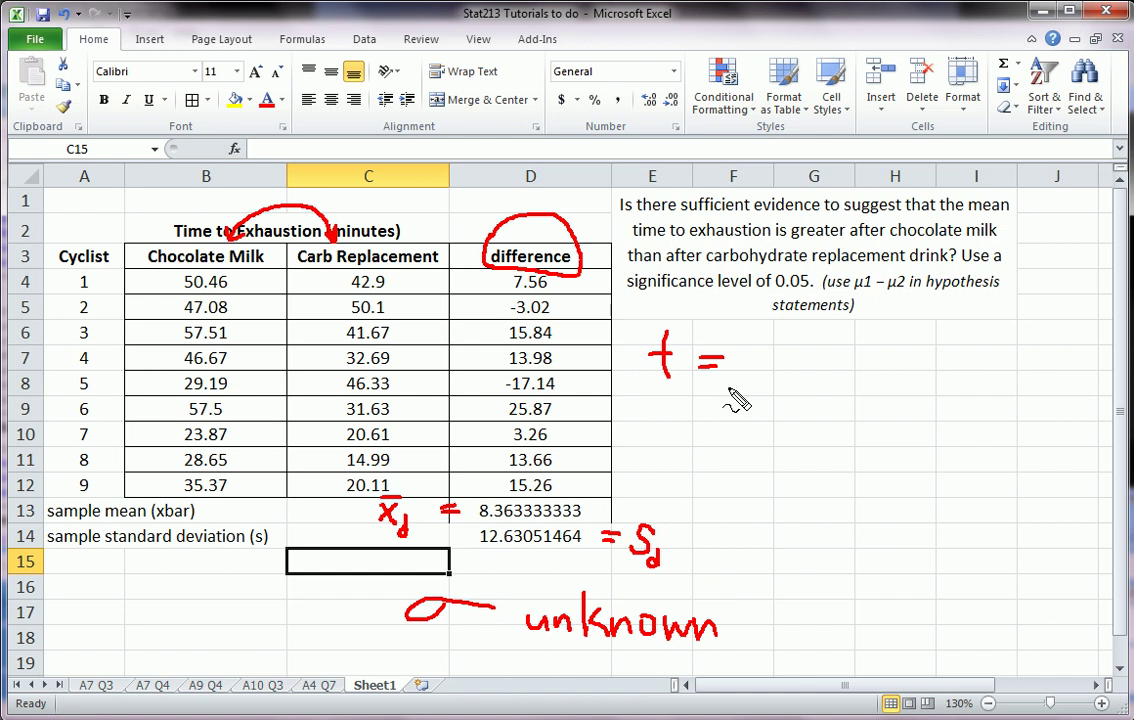
# - Complete the t formula as x̄d minus hypothesized value over Sd/√n, and circle cyclist numbers 1 to 9 for n
pyautogui.moveTo(802, 328)
pyautogui.mouseDown()
pyautogui.moveTo(810, 342)
pyautogui.moveTo(800, 332)
pyautogui.moveTo(820, 320)
pyautogui.moveTo(828, 362)
pyautogui.moveTo(869, 339)
pyautogui.moveTo(944, 365)
pyautogui.moveTo(958, 343)
pyautogui.moveTo(978, 352)
pyautogui.moveTo(990, 330)
pyautogui.moveTo(1005, 350)
pyautogui.moveTo(1083, 342)
pyautogui.moveTo(1090, 358)
pyautogui.mouseUp()
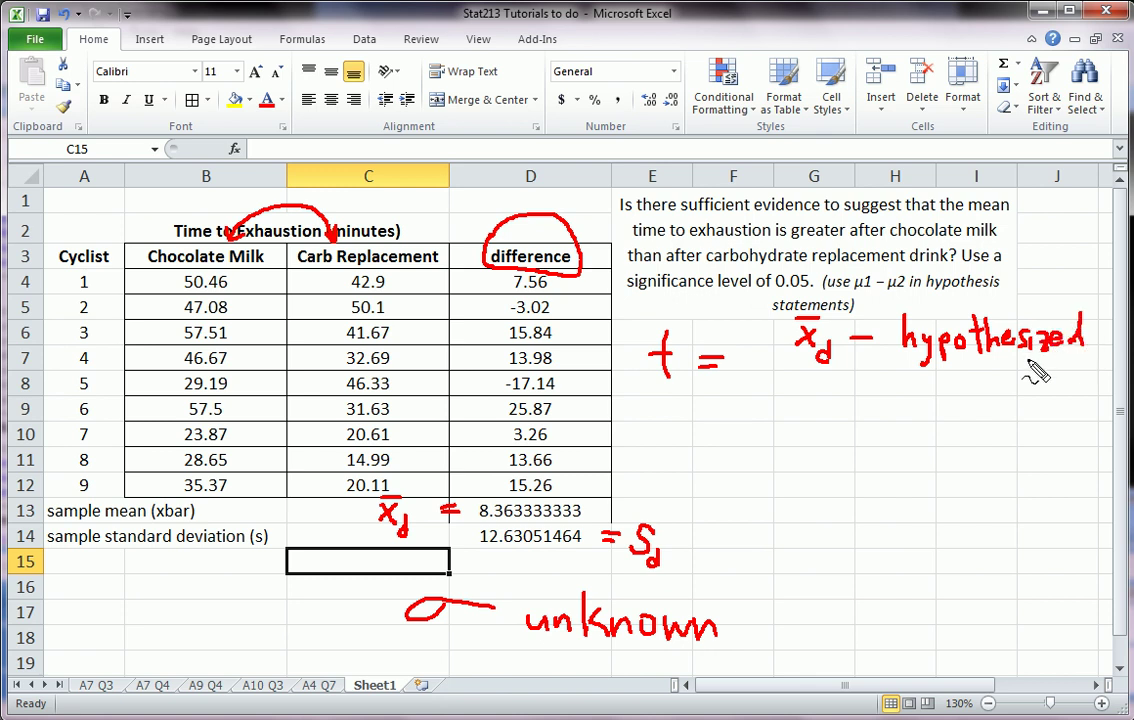
pyautogui.moveTo(985, 362); pyautogui.dragTo(1058, 376)
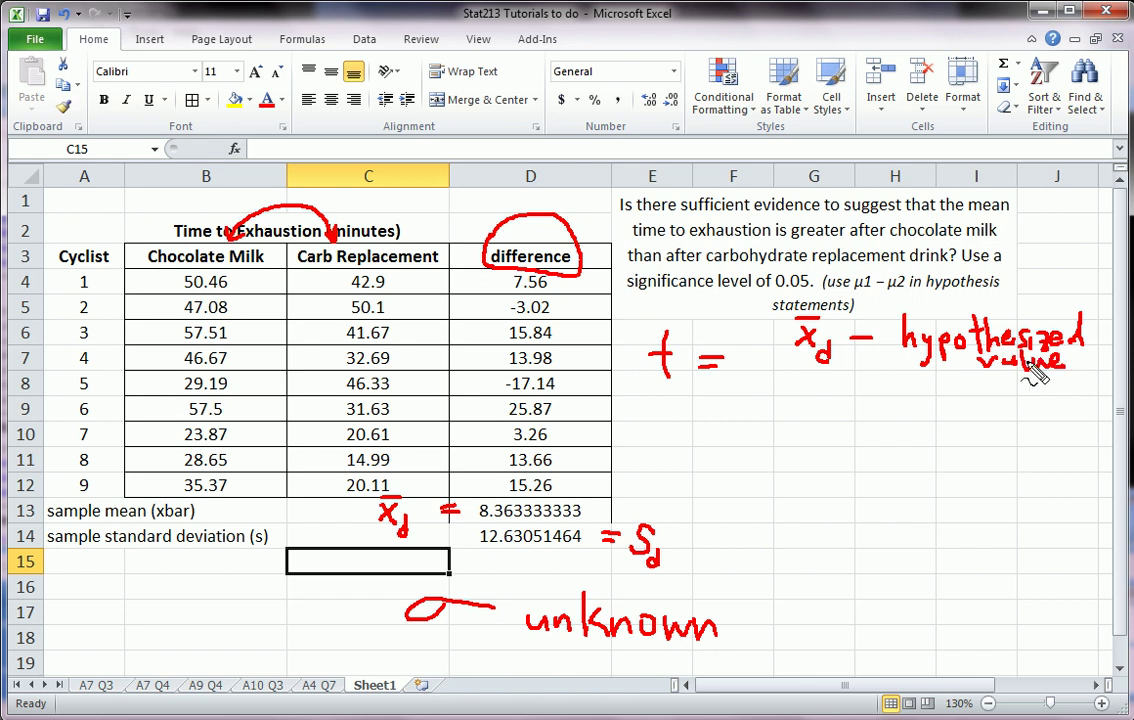
pyautogui.moveTo(772, 381); pyautogui.dragTo(1072, 381)
pyautogui.moveTo(906, 398); pyautogui.dragTo(946, 437)
pyautogui.moveTo(878, 462)
pyautogui.mouseDown()
pyautogui.moveTo(911, 461)
pyautogui.moveTo(933, 476)
pyautogui.mouseUp()
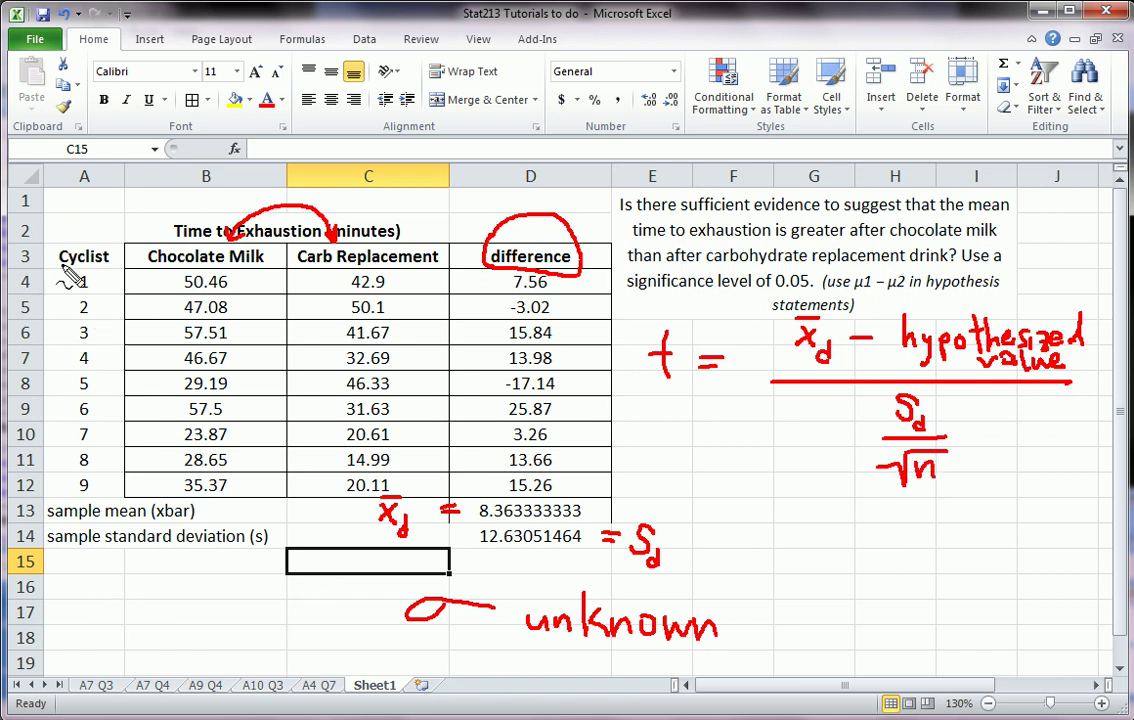
pyautogui.moveTo(62, 256)
pyautogui.mouseDown()
pyautogui.moveTo(100, 366)
pyautogui.moveTo(70, 470)
pyautogui.moveTo(42, 340)
pyautogui.moveTo(62, 250)
pyautogui.mouseUp()
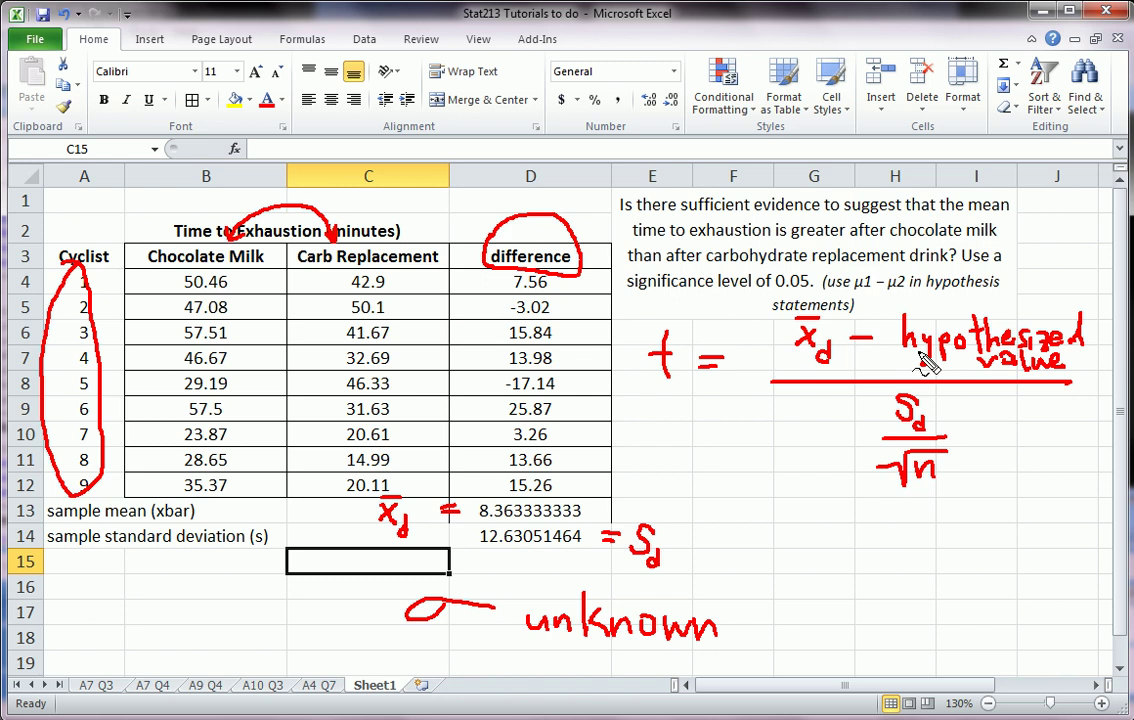
# - Circle "hypothesized value", write H0: μd = 0 below the formula, and strike the term through with an arrow to 0
pyautogui.moveTo(892, 308)
pyautogui.mouseDown()
pyautogui.moveTo(1012, 298)
pyautogui.moveTo(1100, 348)
pyautogui.moveTo(985, 372)
pyautogui.moveTo(890, 306)
pyautogui.mouseUp()
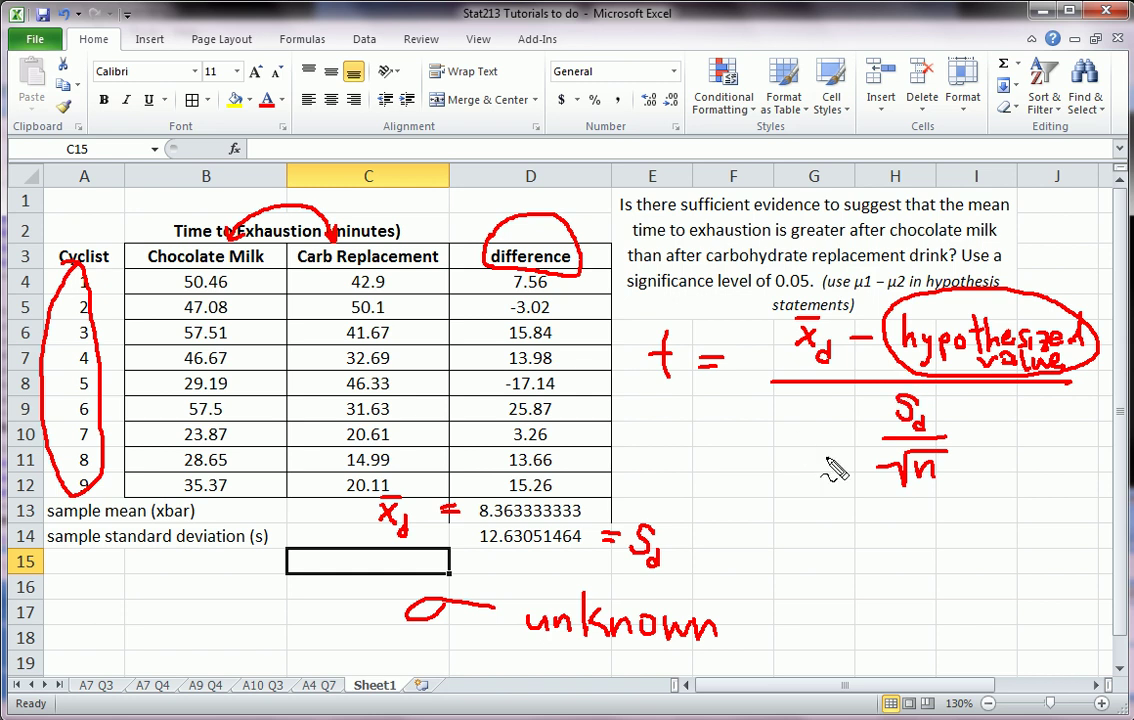
pyautogui.moveTo(800, 514); pyautogui.dragTo(802, 536)
pyautogui.moveTo(826, 501)
pyautogui.mouseDown()
pyautogui.moveTo(828, 540)
pyautogui.moveTo(830, 521)
pyautogui.moveTo(843, 535)
pyautogui.mouseUp()
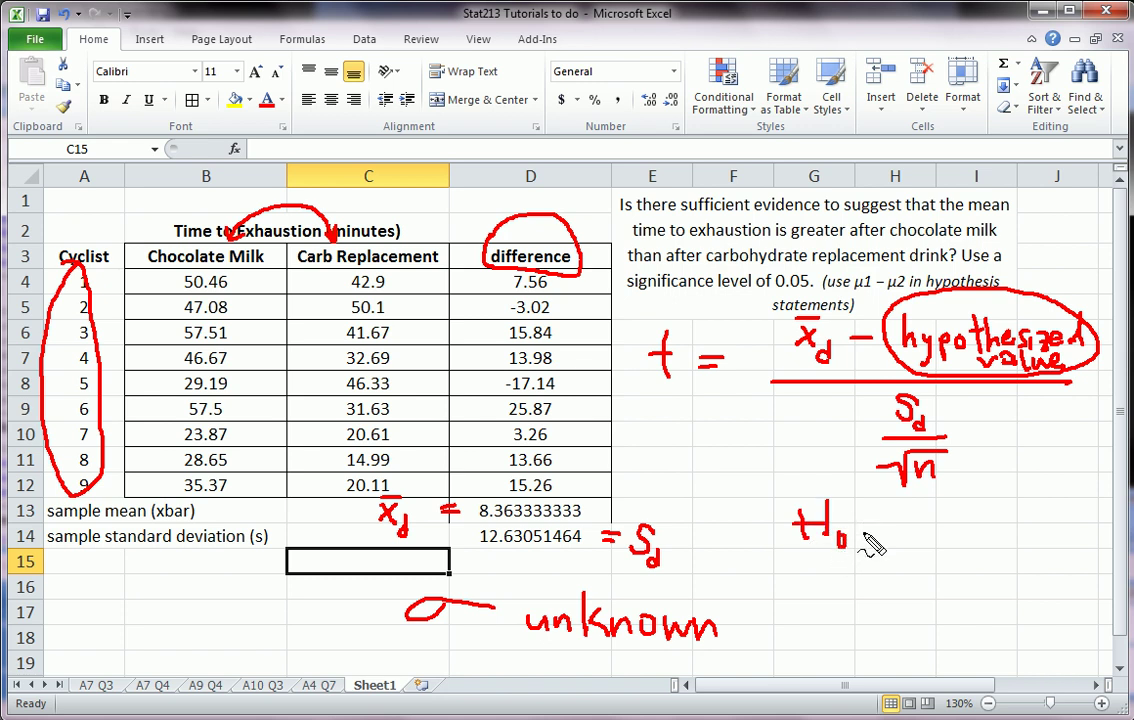
pyautogui.click(862, 519)
pyautogui.click(862, 532)
pyautogui.moveTo(900, 511)
pyautogui.mouseDown()
pyautogui.moveTo(888, 557)
pyautogui.moveTo(921, 512)
pyautogui.moveTo(926, 544)
pyautogui.moveTo(934, 528)
pyautogui.moveTo(976, 517)
pyautogui.moveTo(976, 529)
pyautogui.moveTo(1005, 540)
pyautogui.moveTo(1008, 515)
pyautogui.mouseUp()
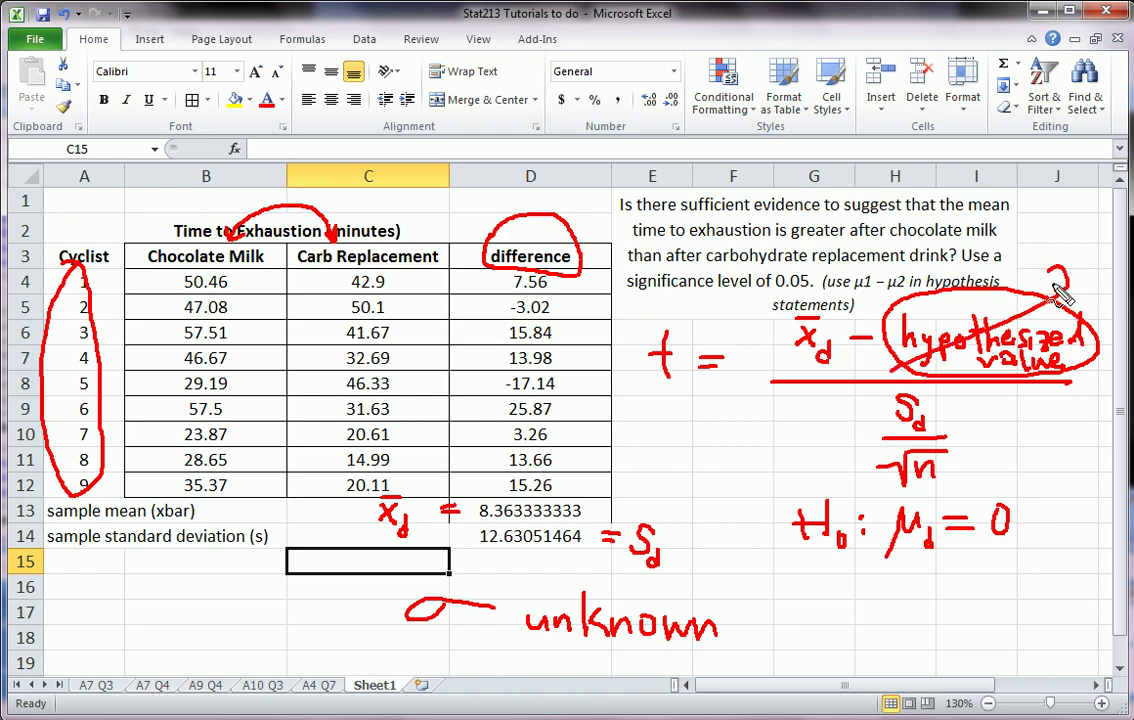
pyautogui.moveTo(1055, 284); pyautogui.dragTo(1067, 287)
# - Circle x̄d and Sd in the formula, link them by arrows from the values in D13 and D14, and clear all markings
pyautogui.moveTo(830, 317)
pyautogui.mouseDown()
pyautogui.moveTo(790, 345)
pyautogui.moveTo(852, 335)
pyautogui.mouseUp()
pyautogui.moveTo(577, 503); pyautogui.dragTo(787, 368)
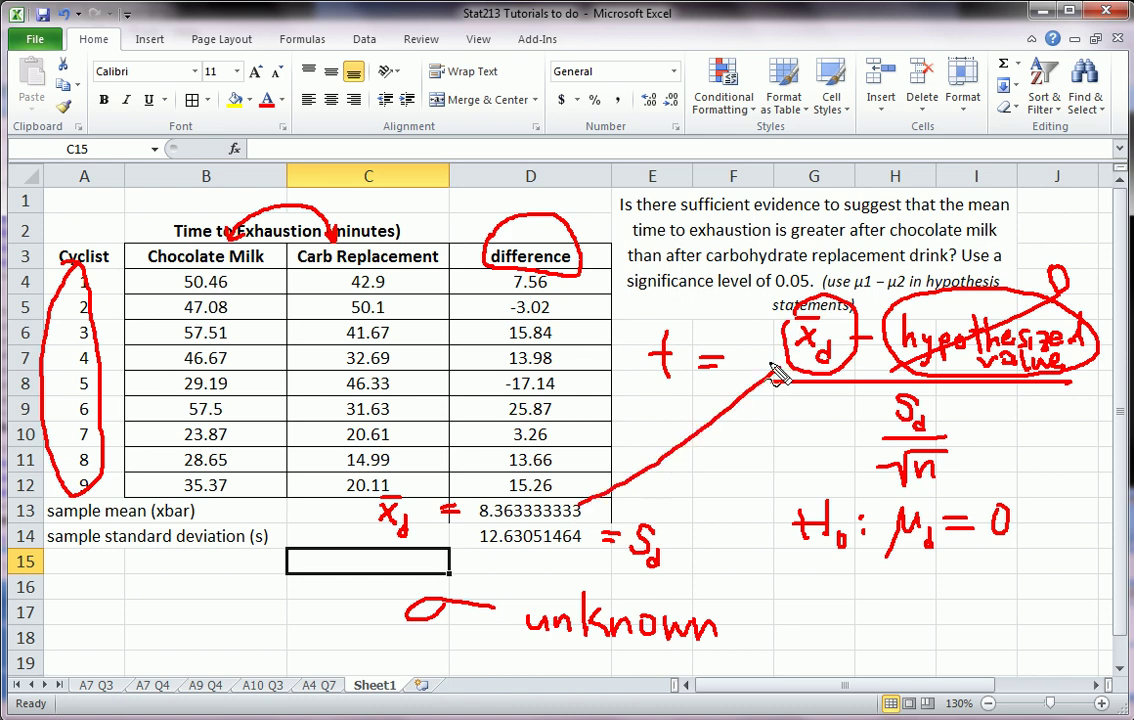
pyautogui.moveTo(945, 400); pyautogui.dragTo(932, 392)
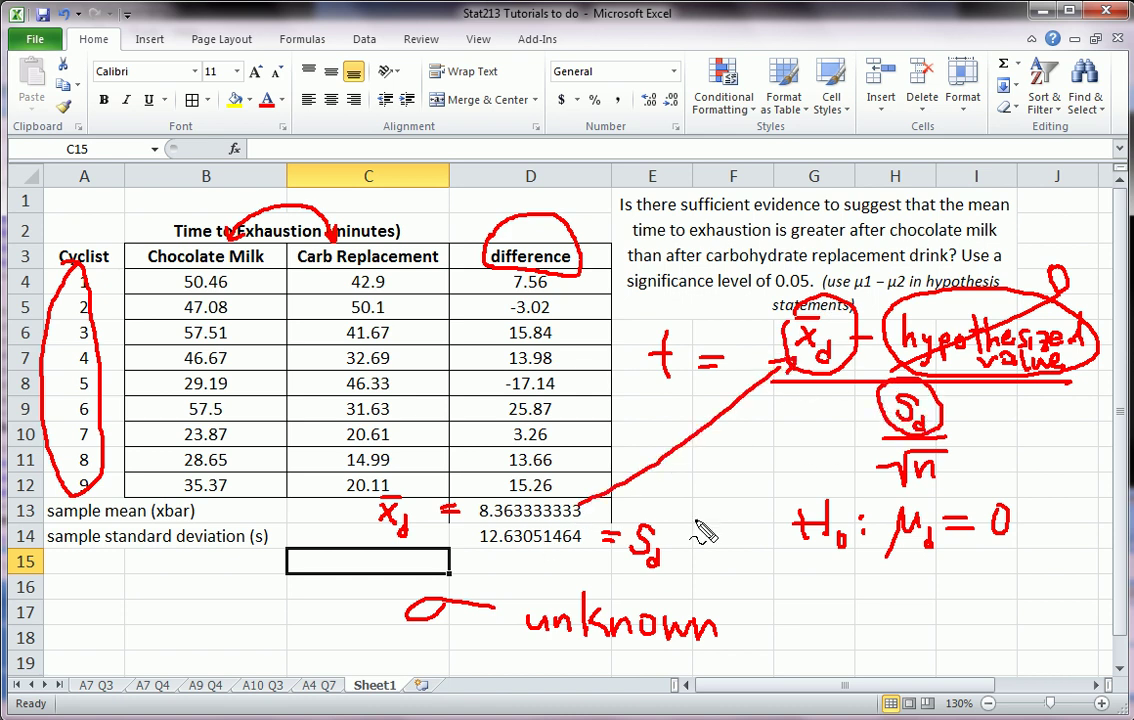
pyautogui.moveTo(580, 528); pyautogui.dragTo(868, 420)
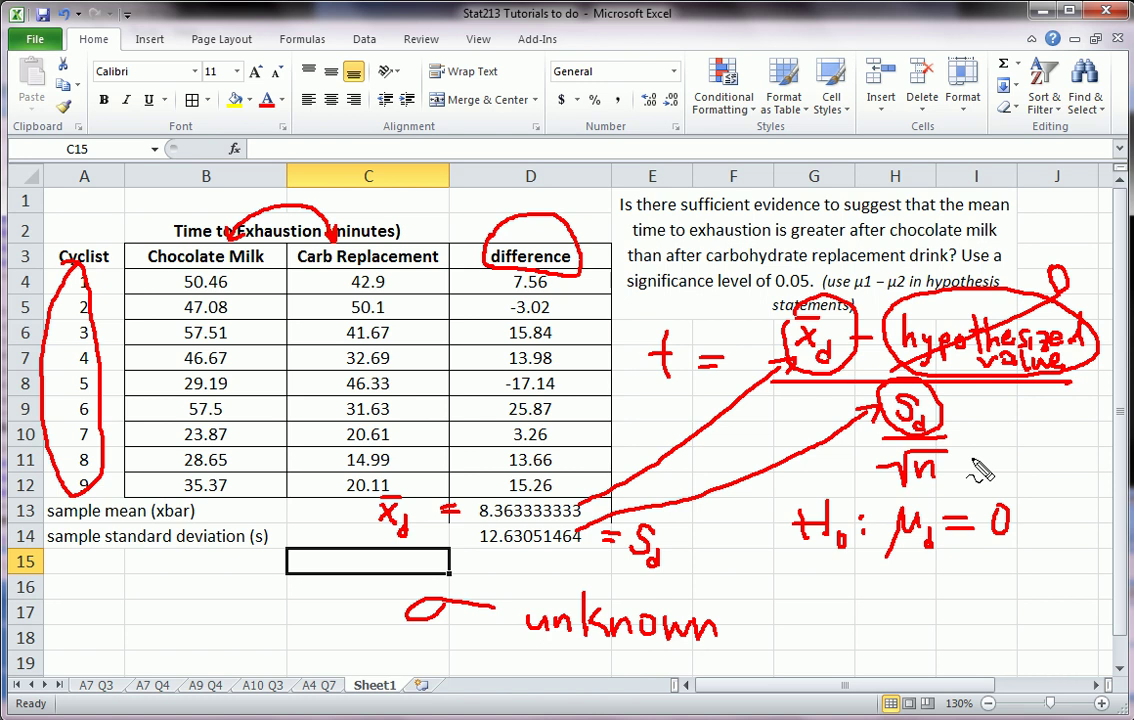
pyautogui.press('Escape')
# - Label A15 as n and enter a COUNT formula in D15 for the differences in D4:D12
pyautogui.click(111, 563)
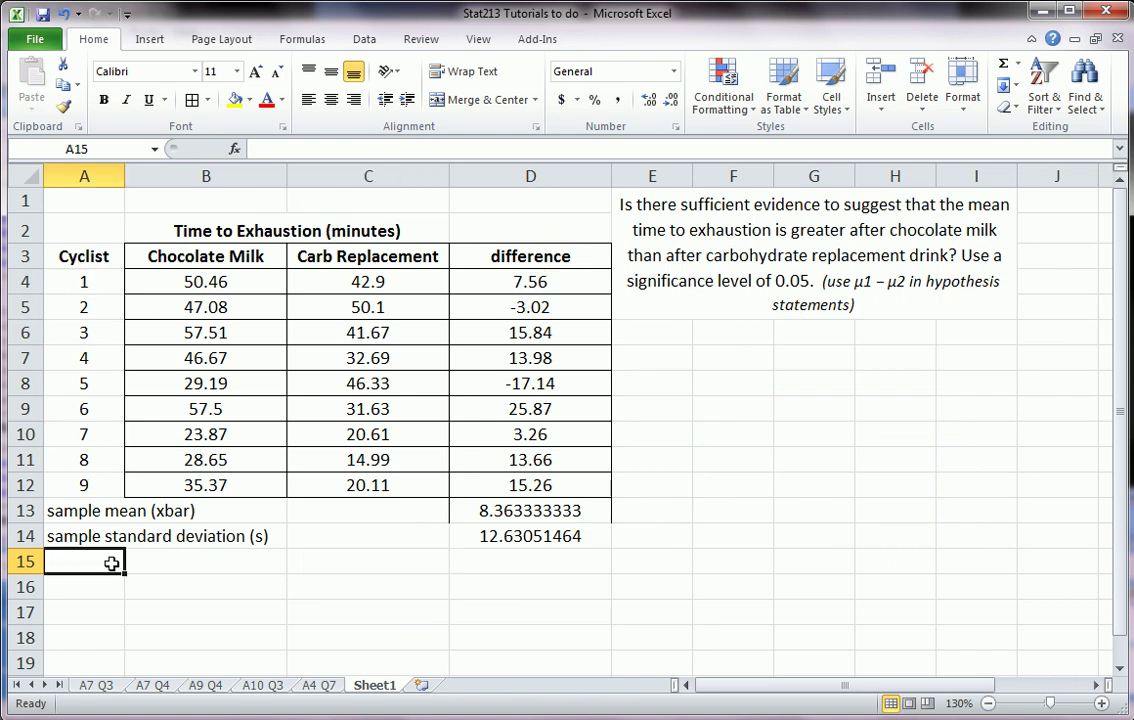
pyautogui.write('n')
pyautogui.press('Tab')
pyautogui.press('Tab')
pyautogui.press('Tab')
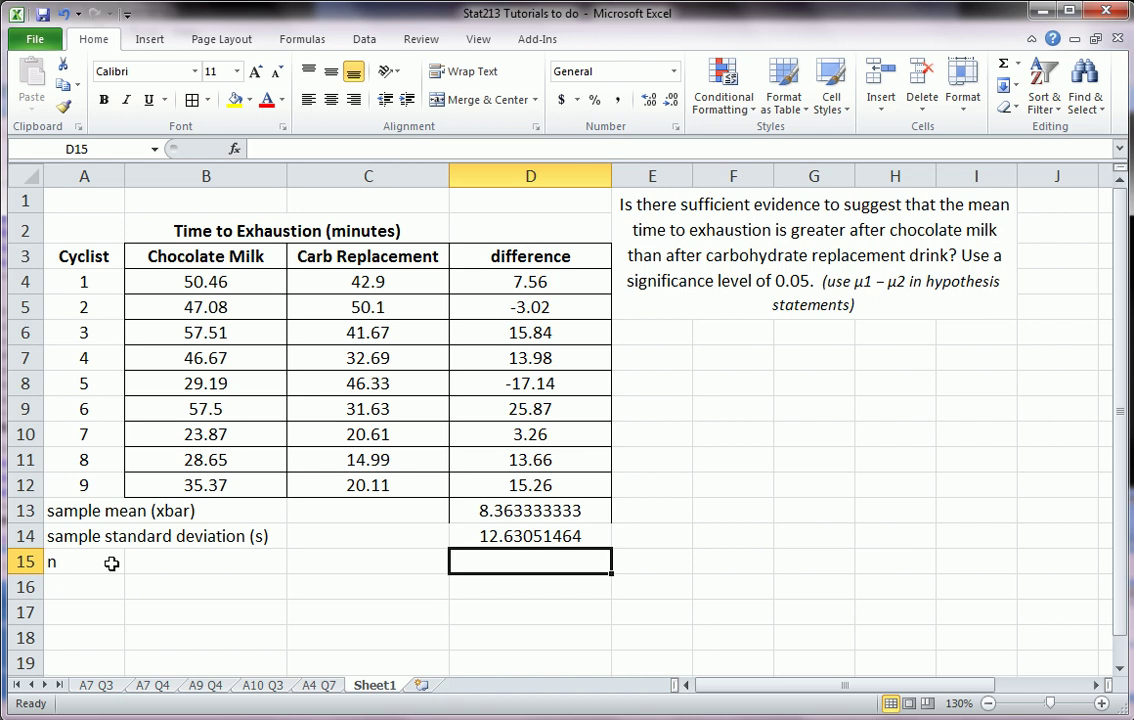
pyautogui.write('=count(')
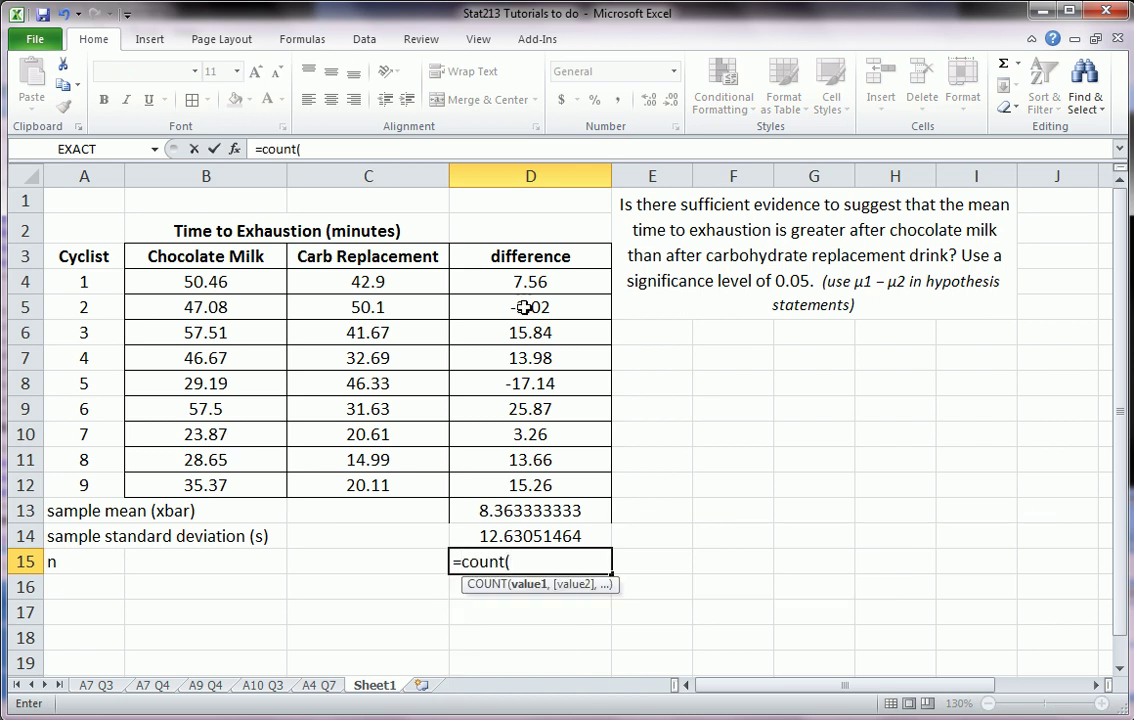
pyautogui.moveTo(533, 285); pyautogui.dragTo(575, 483)
pyautogui.write(')')
pyautogui.press('Return')
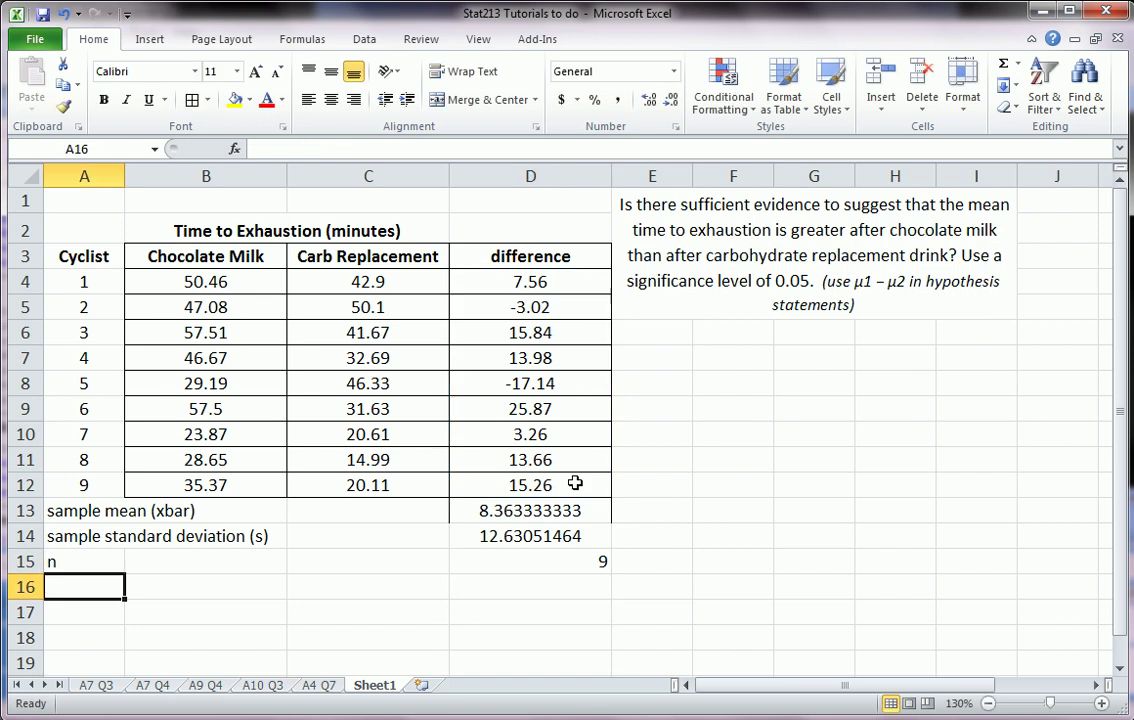
# - Label A16 as df and enter the formula =D15-1 in D16
pyautogui.write('df')
pyautogui.press('Tab')
pyautogui.press('Tab')
pyautogui.press('Tab')
pyautogui.write('=')
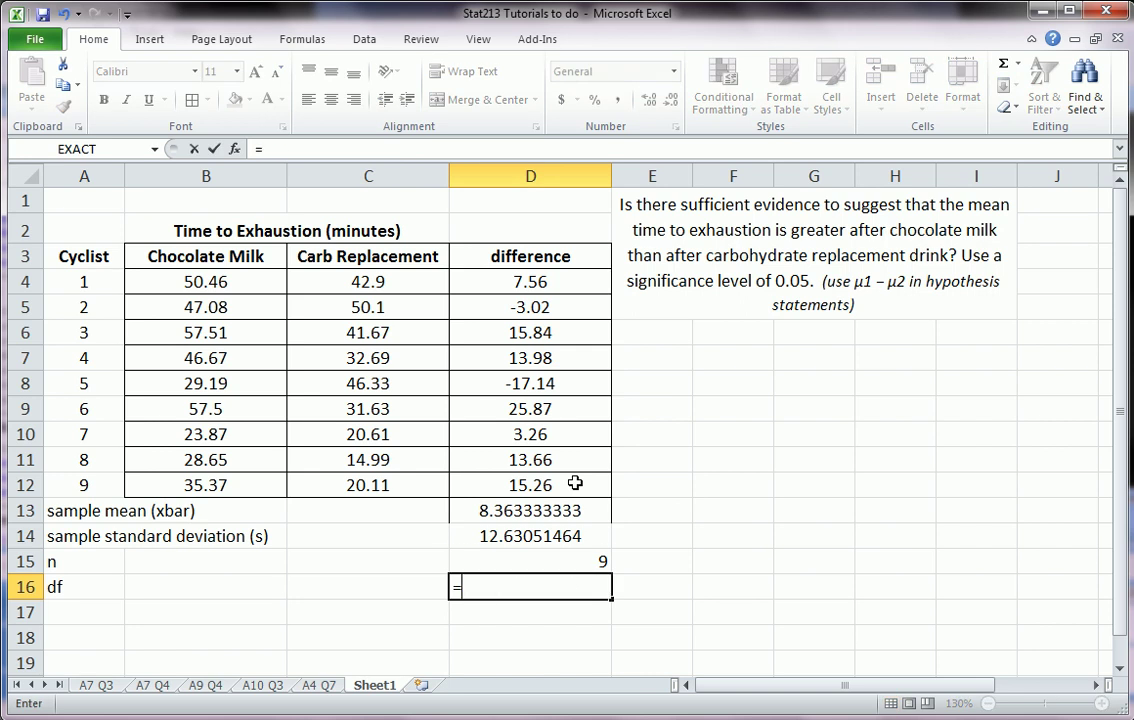
pyautogui.press('Up')
pyautogui.write('-')
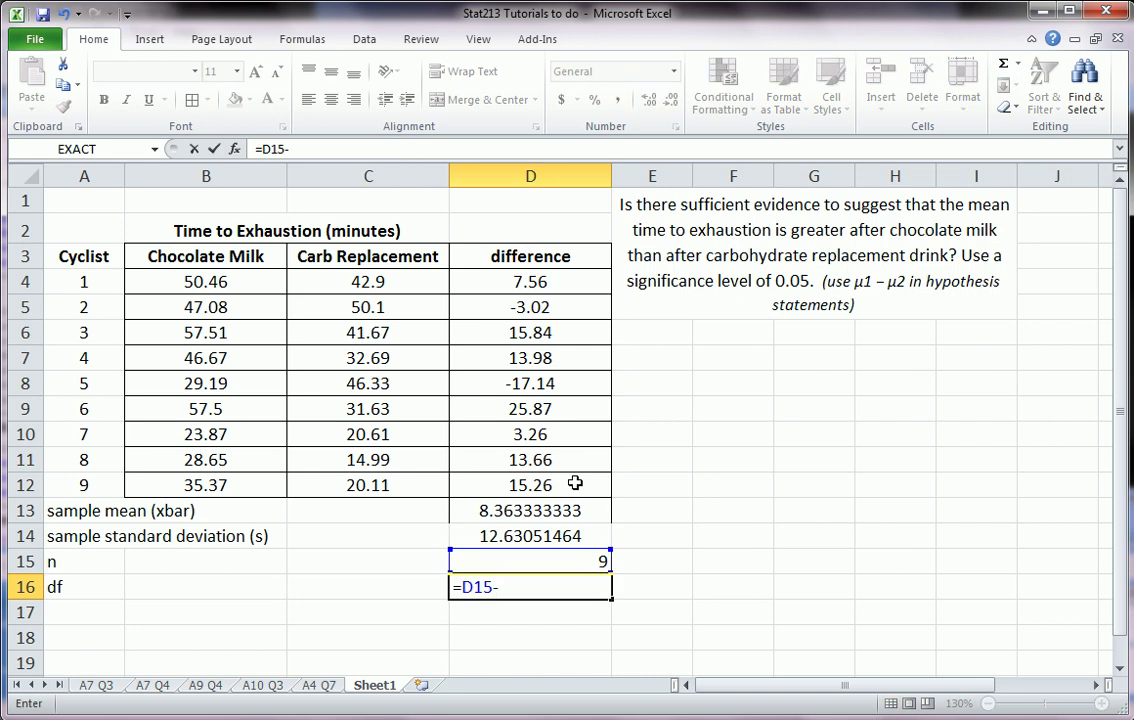
pyautogui.press('Return')
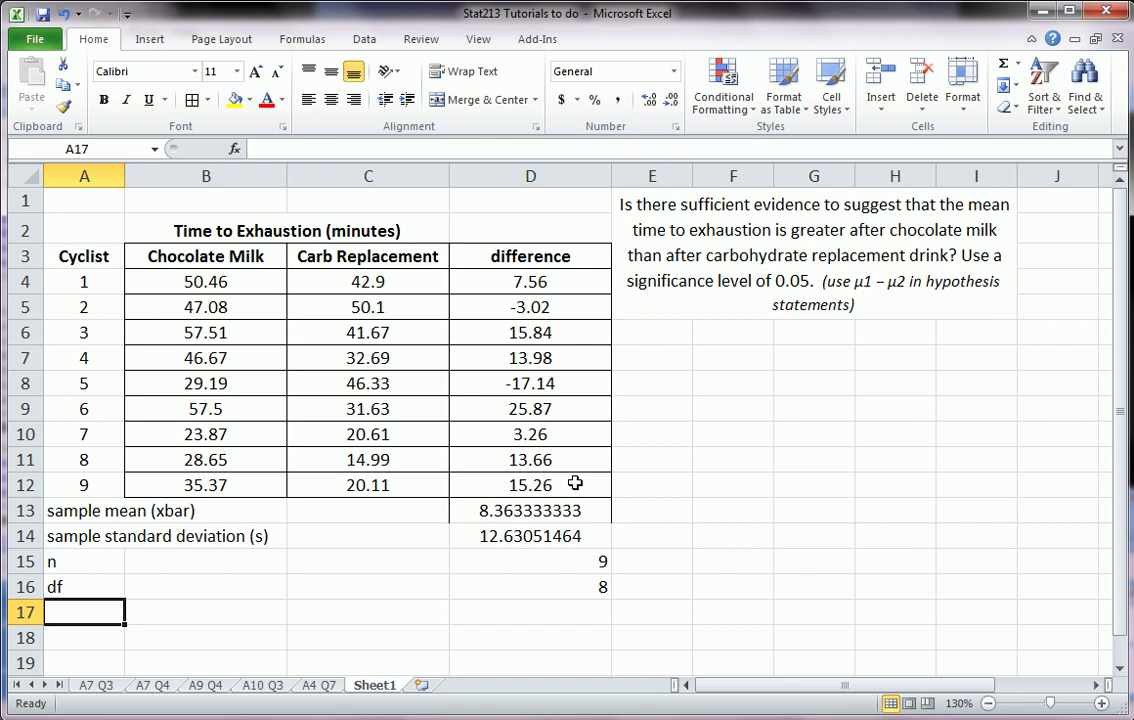
# - Label A17 as t and enter the test statistic formula =D13/(D14/SQRT(D15)) in D17
pyautogui.write('t')
pyautogui.press('Right')
pyautogui.press('Right')
pyautogui.press('Right')
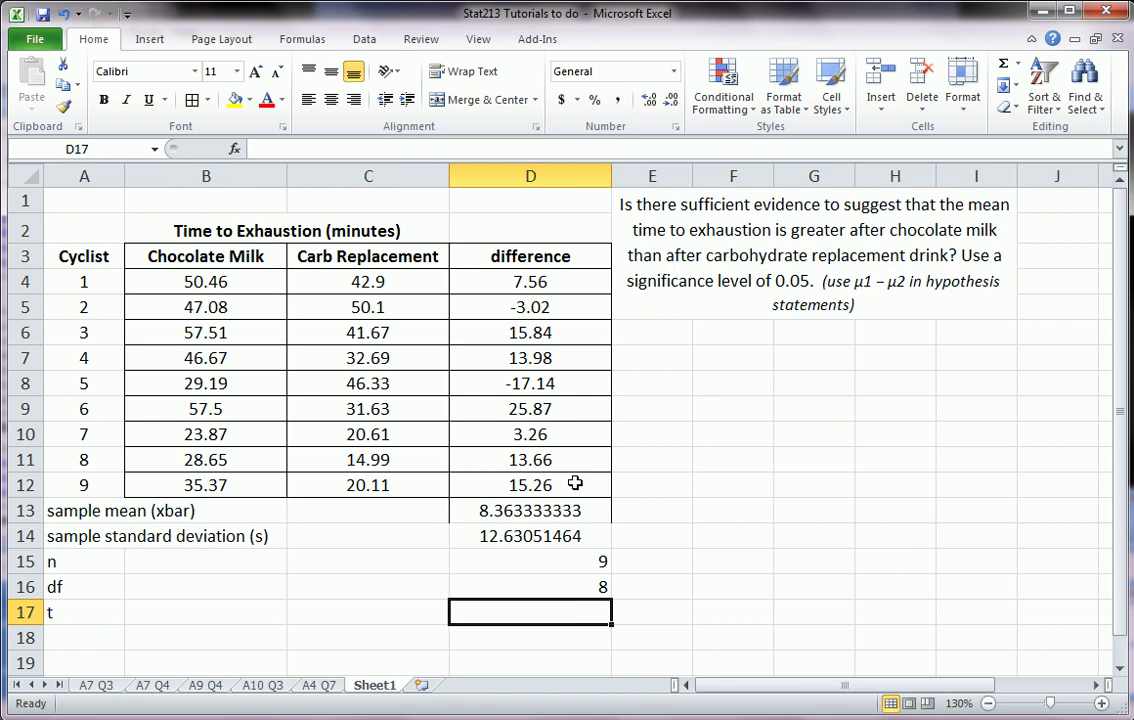
pyautogui.write('=')
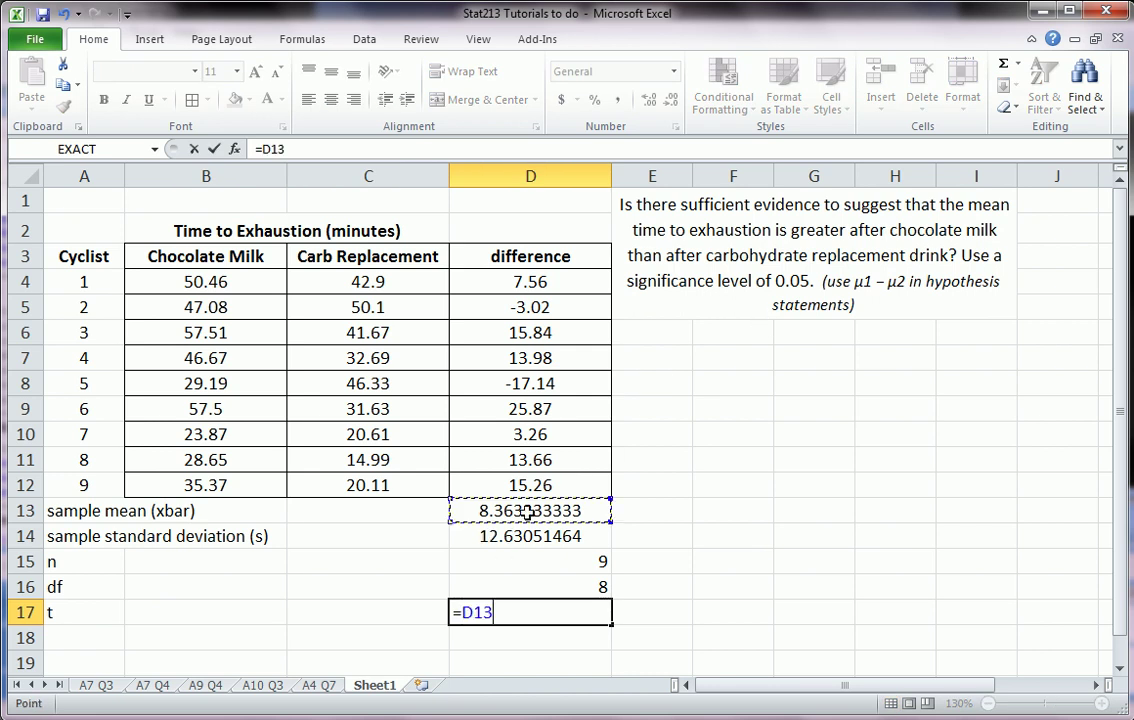
pyautogui.write('/(')
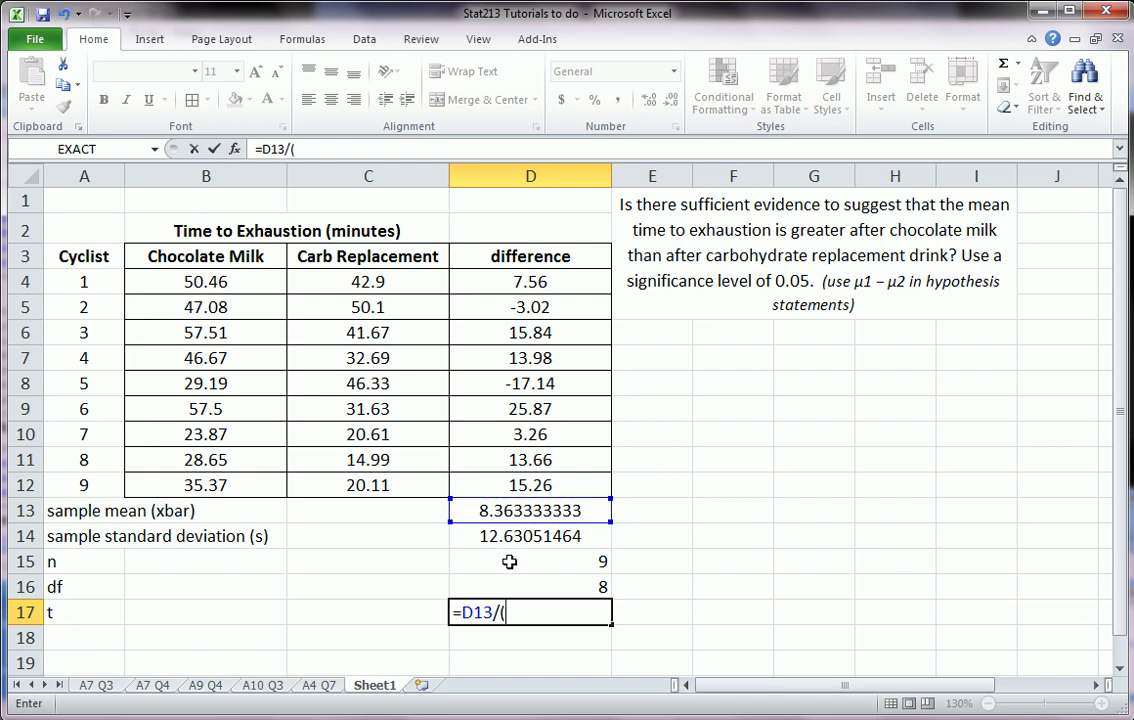
pyautogui.click(560, 538)
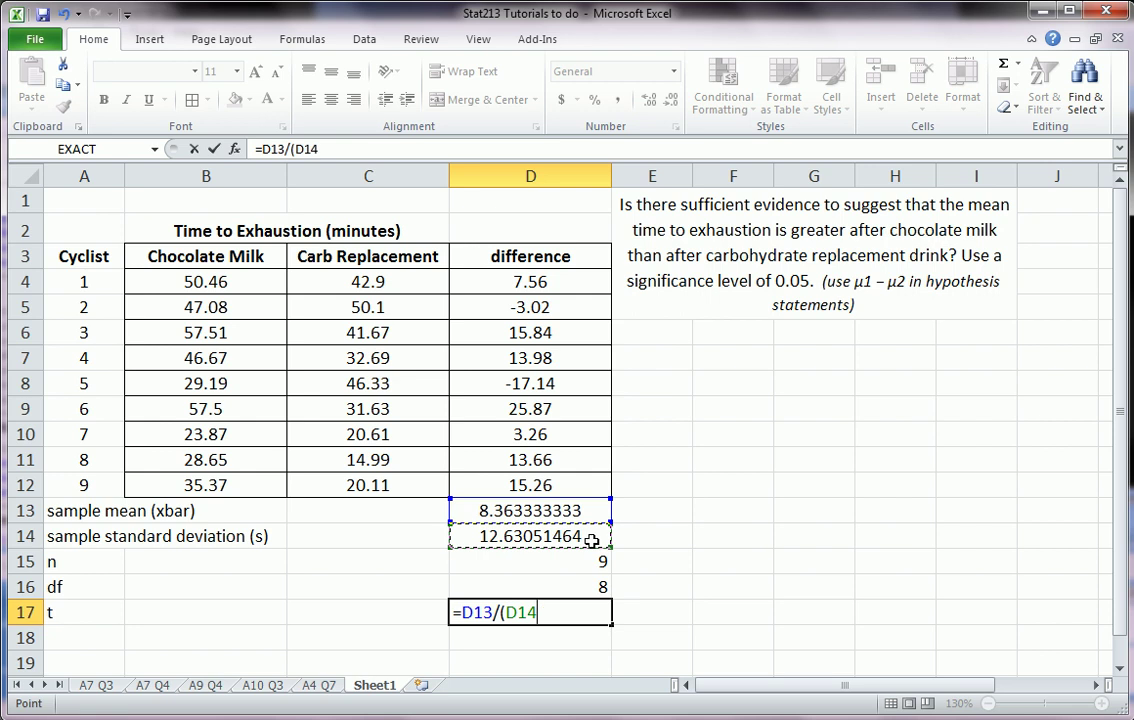
pyautogui.write('/sqrt(')
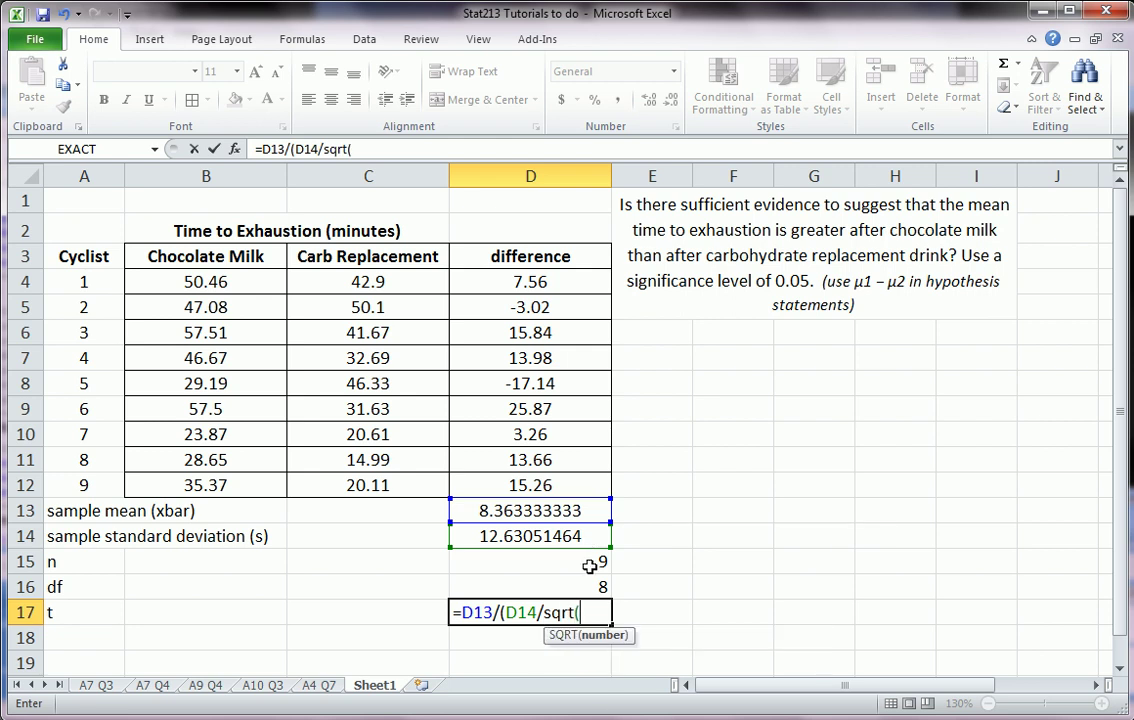
pyautogui.click(591, 565)
pyautogui.write(')')
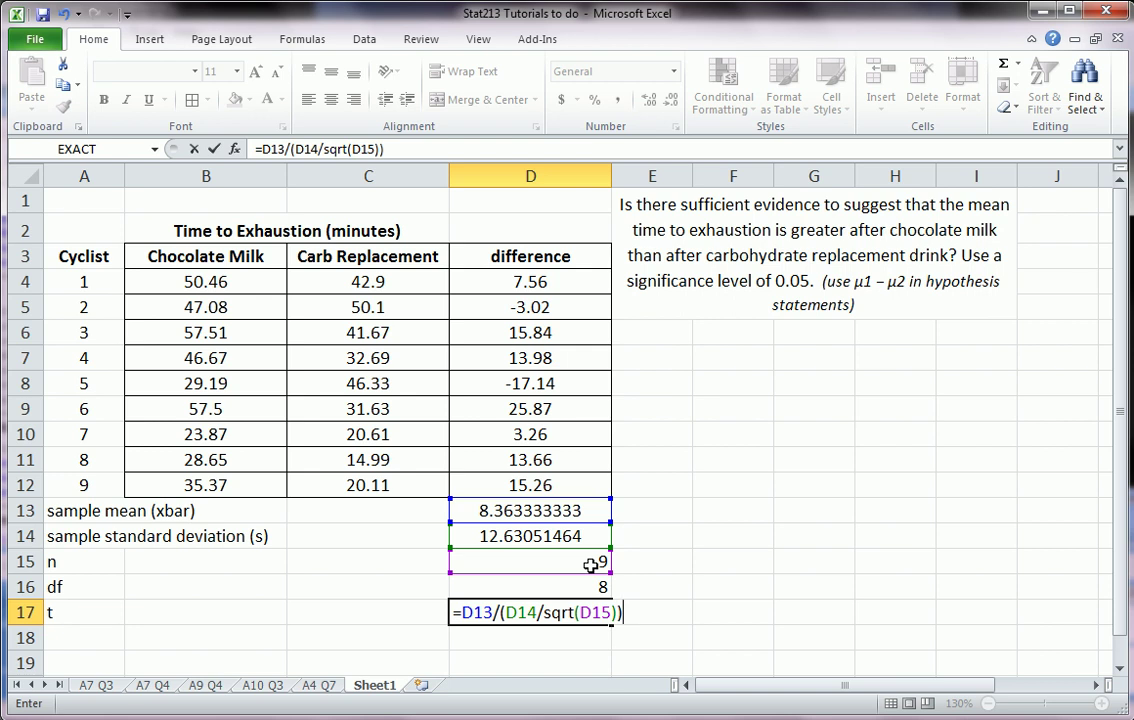
pyautogui.press('Return')
pyautogui.press('Home')
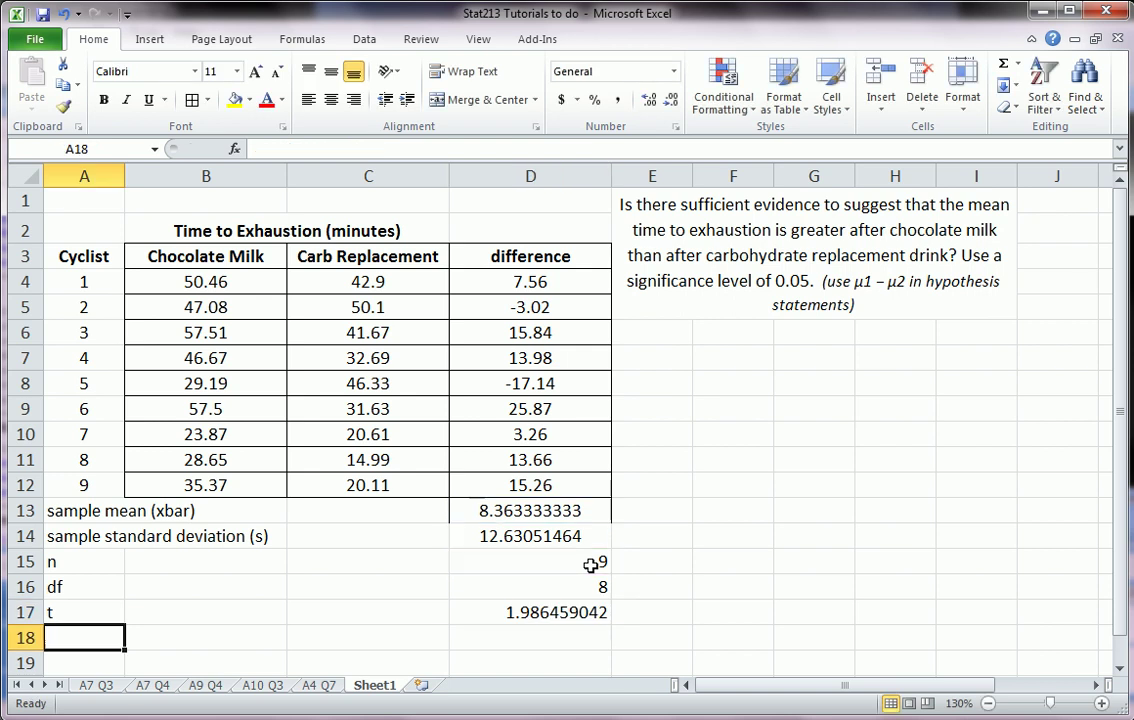
# - Reduce the t value in D17 to two decimal places
pyautogui.click(582, 611)
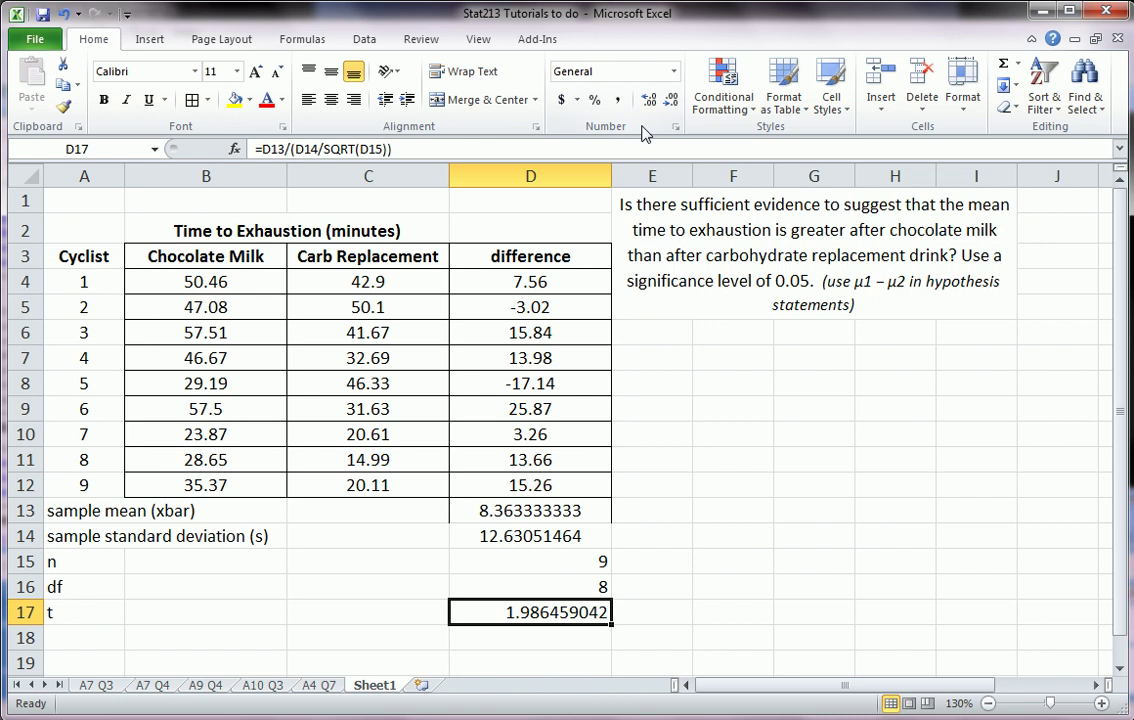
pyautogui.click(667, 106)
pyautogui.click(667, 106)
pyautogui.click(667, 106)
pyautogui.click(667, 106)
pyautogui.click(667, 106)
pyautogui.click(667, 106)
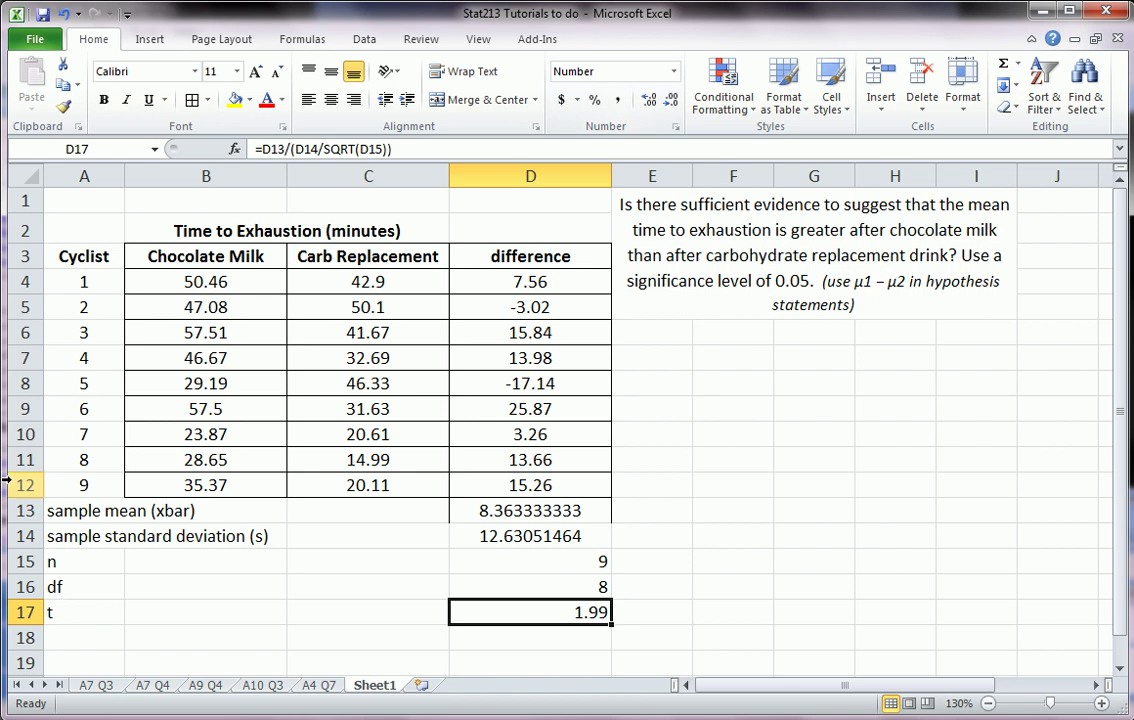
# - Label A18 as p-value and make D18 the active cell
pyautogui.click(103, 632)
pyautogui.write('p-value')
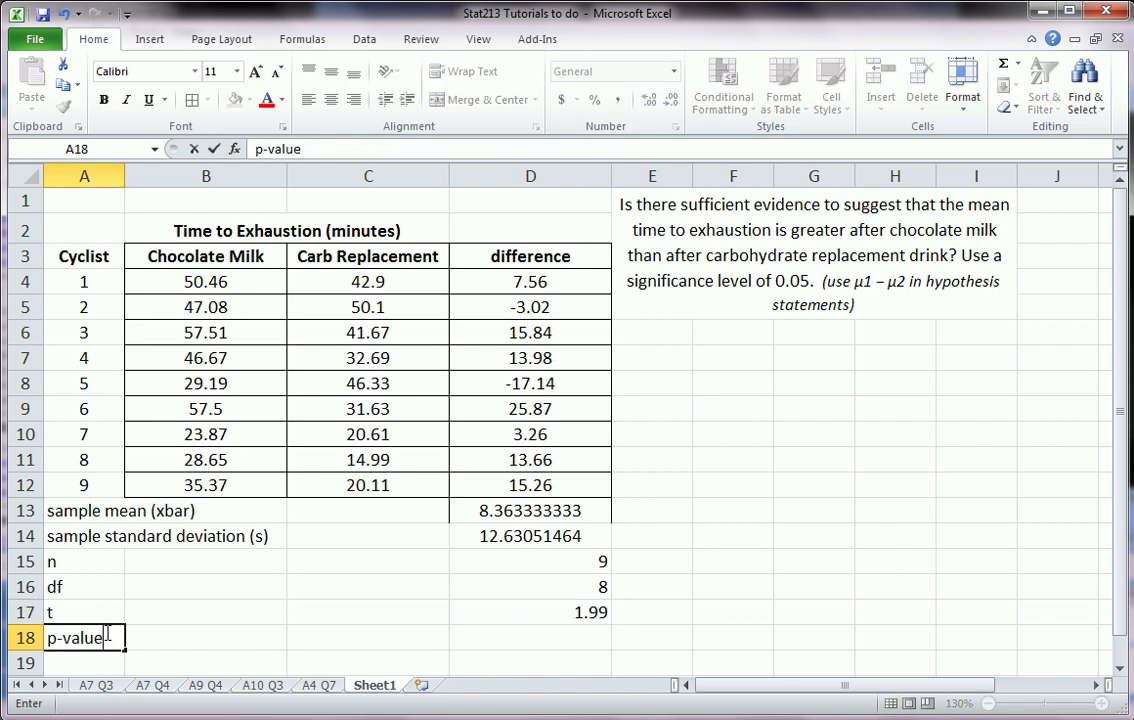
pyautogui.press('Tab')
pyautogui.press('Tab')
pyautogui.press('Tab')
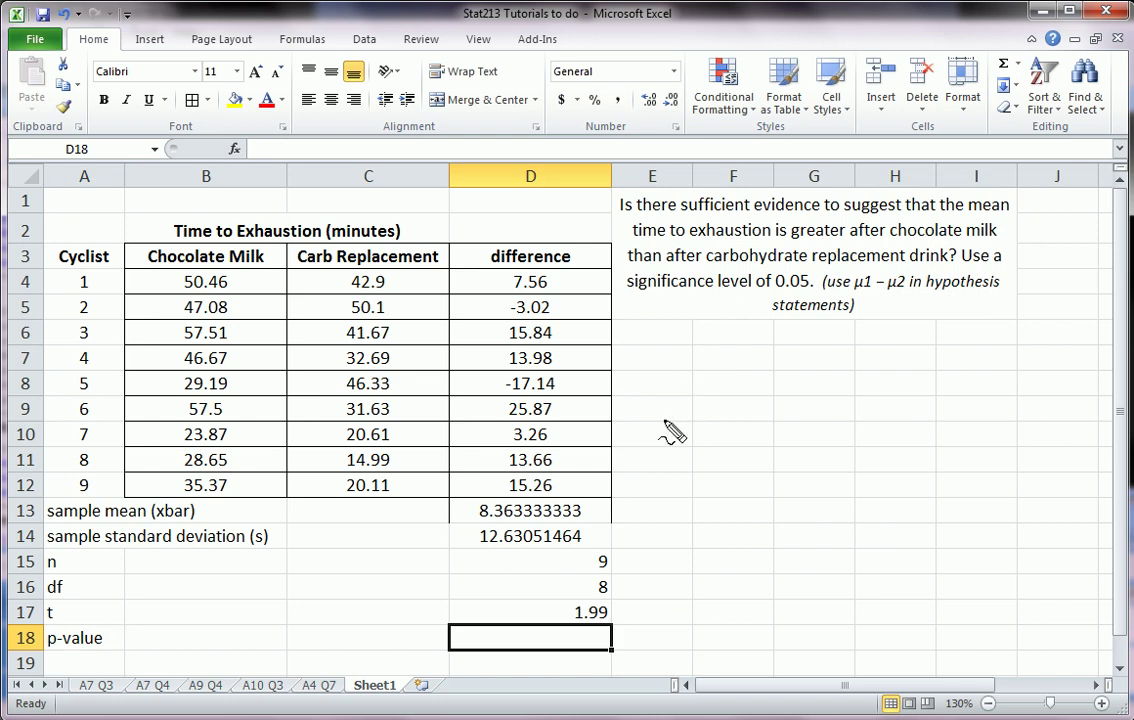
# - Sketch a bell curve labelled t8 beside the table, marking 0 at its center and 1.99 on the axis
pyautogui.moveTo(667, 421)
pyautogui.mouseDown()
pyautogui.moveTo(757, 336)
pyautogui.moveTo(805, 385)
pyautogui.moveTo(868, 406)
pyautogui.mouseUp()
pyautogui.moveTo(668, 437)
pyautogui.mouseDown()
pyautogui.moveTo(865, 422)
pyautogui.moveTo(876, 408)
pyautogui.mouseUp()
pyautogui.moveTo(798, 317)
pyautogui.mouseDown()
pyautogui.moveTo(798, 335)
pyautogui.moveTo(807, 323)
pyautogui.moveTo(814, 340)
pyautogui.moveTo(818, 330)
pyautogui.moveTo(765, 378)
pyautogui.moveTo(781, 449)
pyautogui.moveTo(783, 437)
pyautogui.moveTo(766, 434)
pyautogui.mouseUp()
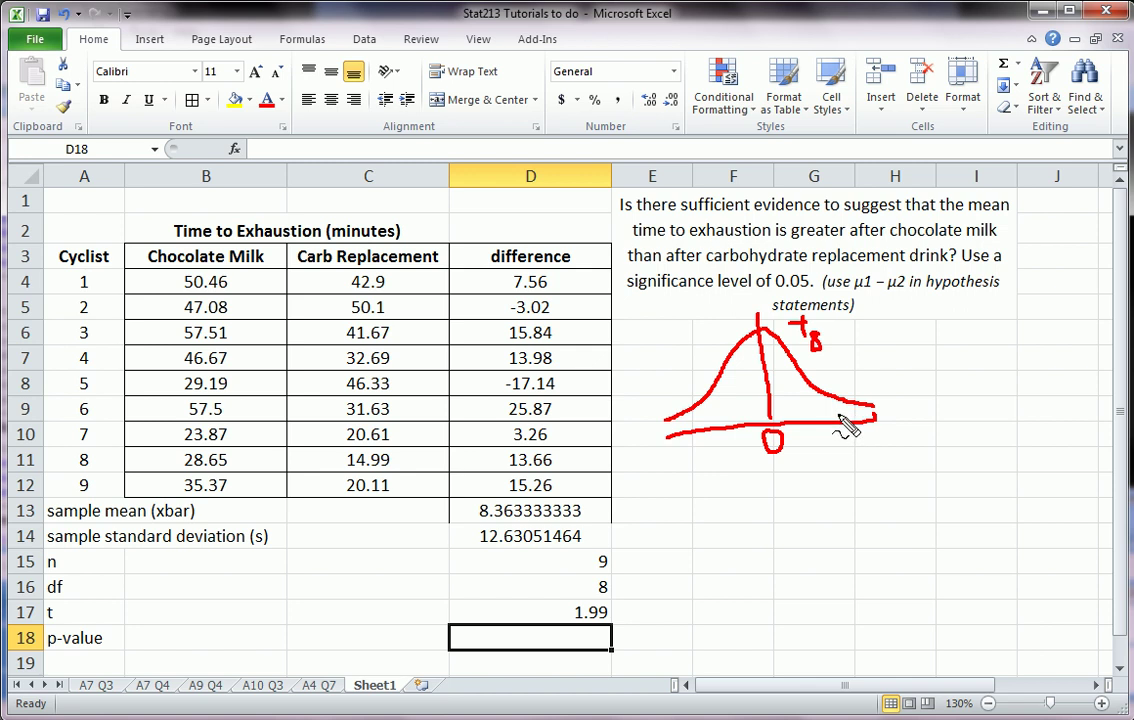
pyautogui.moveTo(838, 413)
pyautogui.mouseDown()
pyautogui.moveTo(827, 445)
pyautogui.moveTo(857, 448)
pyautogui.mouseUp()
pyautogui.click(837, 447)
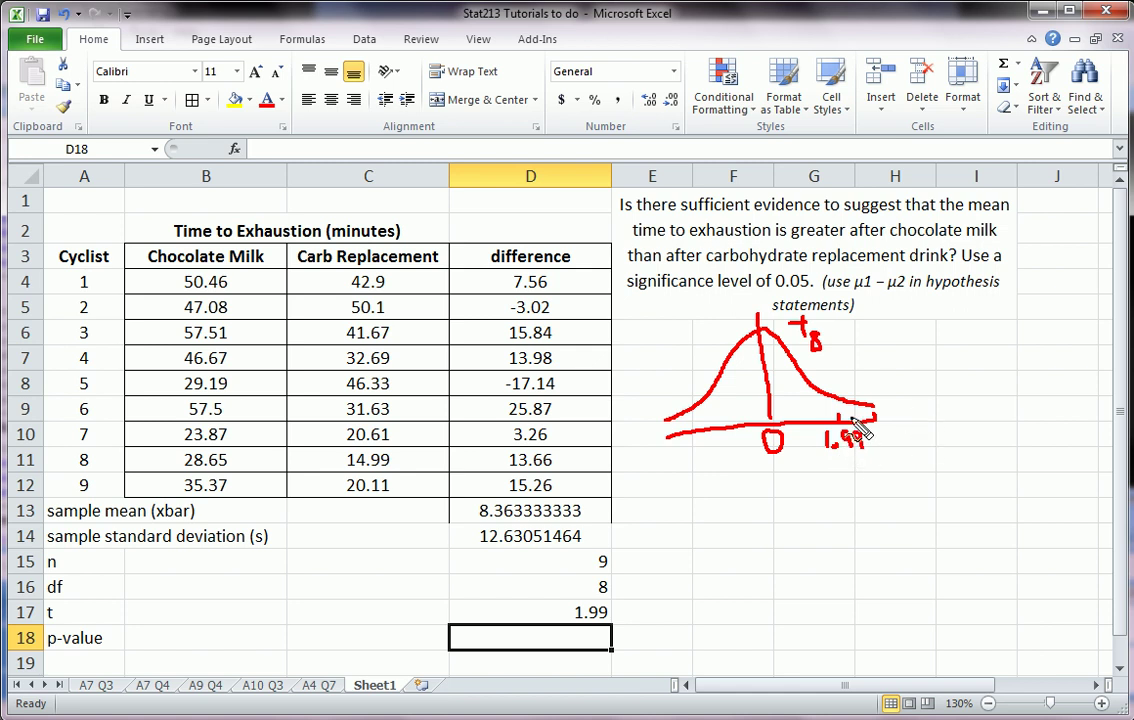
# - Write H1: μd > 0 below the curve, circle the > sign, and draw a right-pointing arrow beneath it
pyautogui.moveTo(753, 502)
pyautogui.mouseDown()
pyautogui.moveTo(754, 536)
pyautogui.moveTo(777, 539)
pyautogui.moveTo(776, 521)
pyautogui.moveTo(785, 539)
pyautogui.moveTo(841, 514)
pyautogui.moveTo(867, 543)
pyautogui.moveTo(932, 537)
pyautogui.moveTo(928, 512)
pyautogui.mouseUp()
pyautogui.click(807, 516)
pyautogui.click(807, 538)
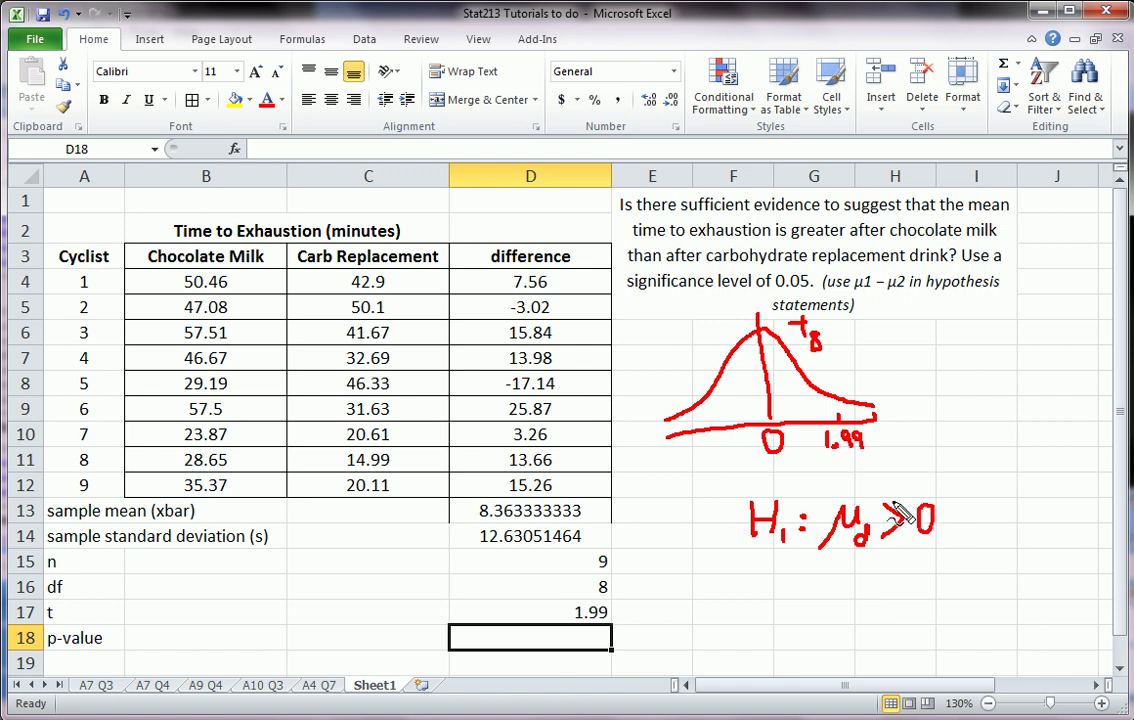
pyautogui.moveTo(896, 495)
pyautogui.mouseDown()
pyautogui.moveTo(910, 548)
pyautogui.moveTo(887, 543)
pyautogui.moveTo(905, 537)
pyautogui.mouseUp()
pyautogui.moveTo(850, 591); pyautogui.dragTo(928, 590)
pyautogui.moveTo(897, 576); pyautogui.dragTo(905, 606)
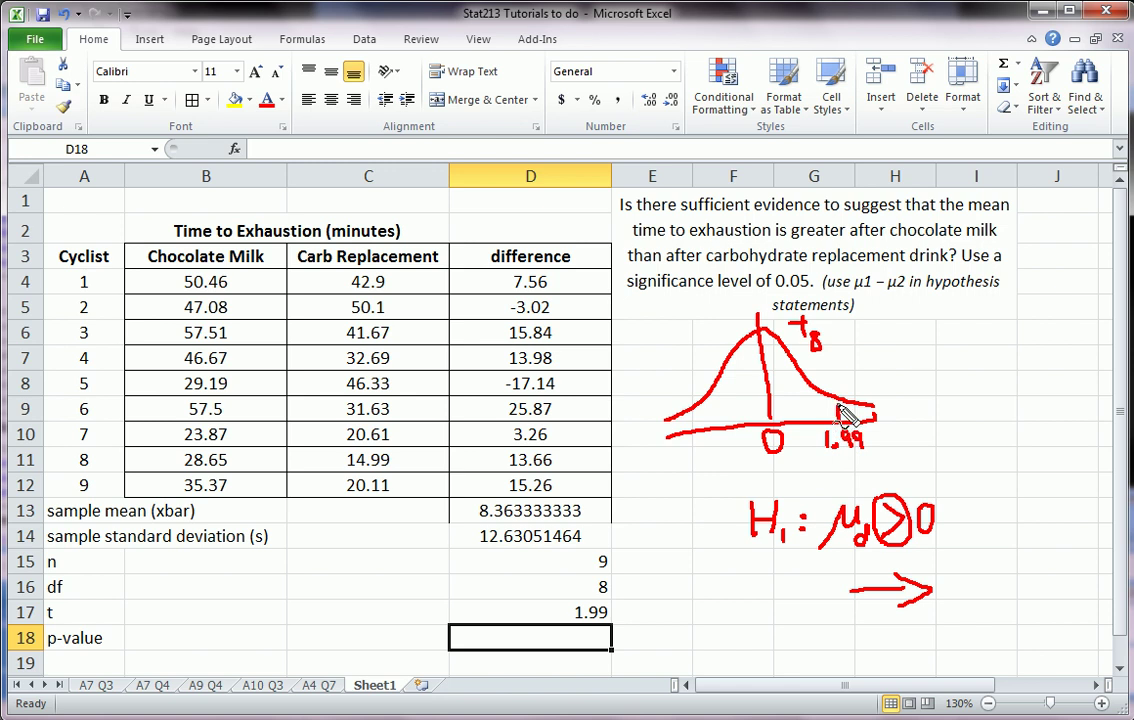
# - Shade the curve's tail beyond 1.99, label it p-value with an arrow, and clear all markings
pyautogui.moveTo(843, 410); pyautogui.dragTo(858, 420)
pyautogui.moveTo(848, 418); pyautogui.dragTo(855, 420)
pyautogui.moveTo(850, 432)
pyautogui.mouseDown()
pyautogui.moveTo(873, 418)
pyautogui.moveTo(872, 428)
pyautogui.moveTo(897, 424)
pyautogui.moveTo(866, 428)
pyautogui.moveTo(930, 424)
pyautogui.moveTo(850, 420)
pyautogui.mouseUp()
pyautogui.moveTo(907, 357)
pyautogui.mouseDown()
pyautogui.moveTo(889, 393)
pyautogui.moveTo(903, 394)
pyautogui.mouseUp()
pyautogui.moveTo(917, 337)
pyautogui.mouseDown()
pyautogui.moveTo(988, 333)
pyautogui.moveTo(995, 320)
pyautogui.moveTo(1003, 340)
pyautogui.moveTo(1033, 345)
pyautogui.mouseUp()
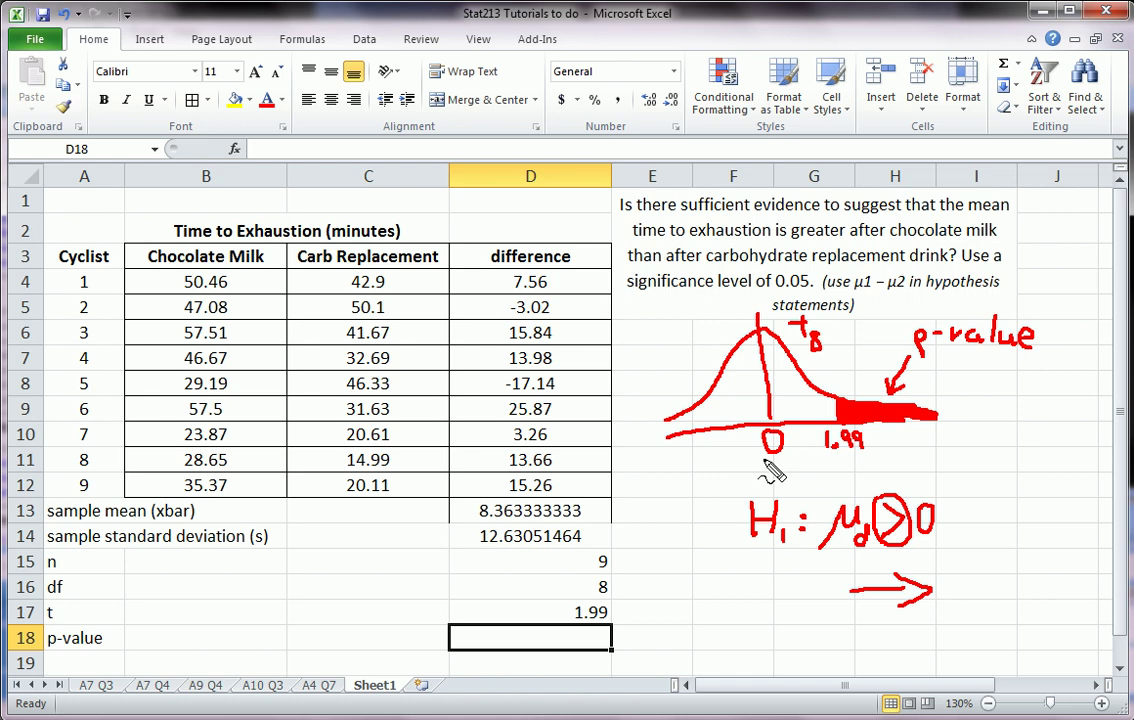
pyautogui.press('Escape')
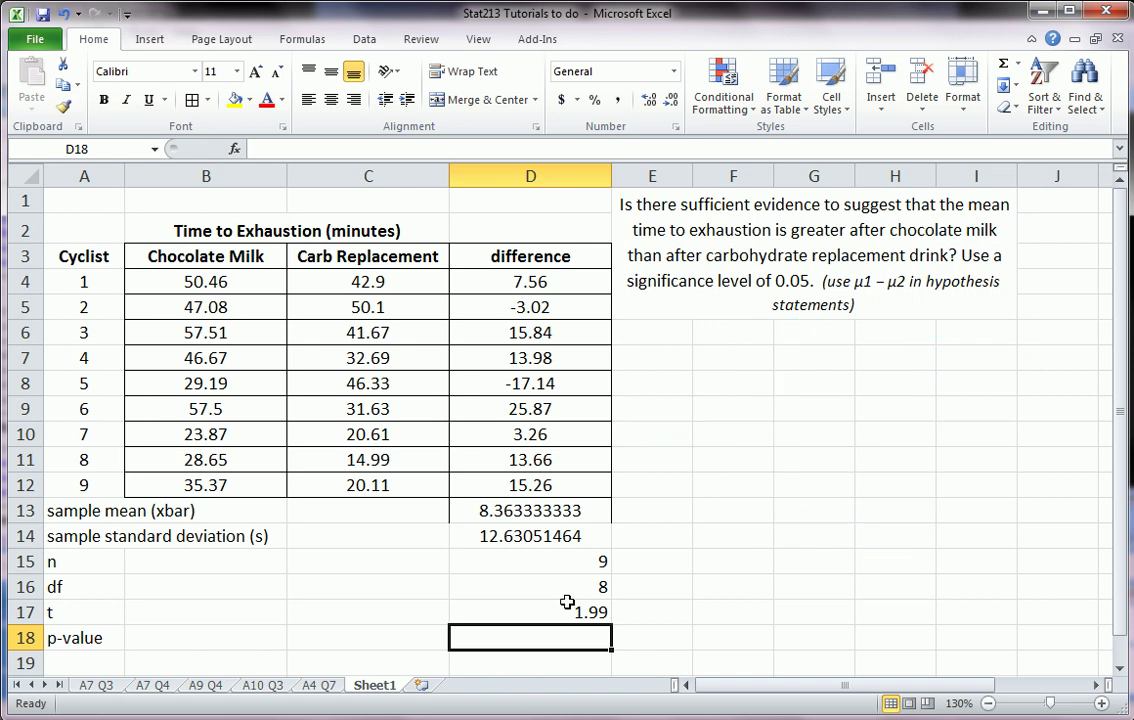
# - Start a formula in D18 and compare the descriptions of the T.DIST, T.DIST.2T and T.DIST.RT functions
pyautogui.write('=td')
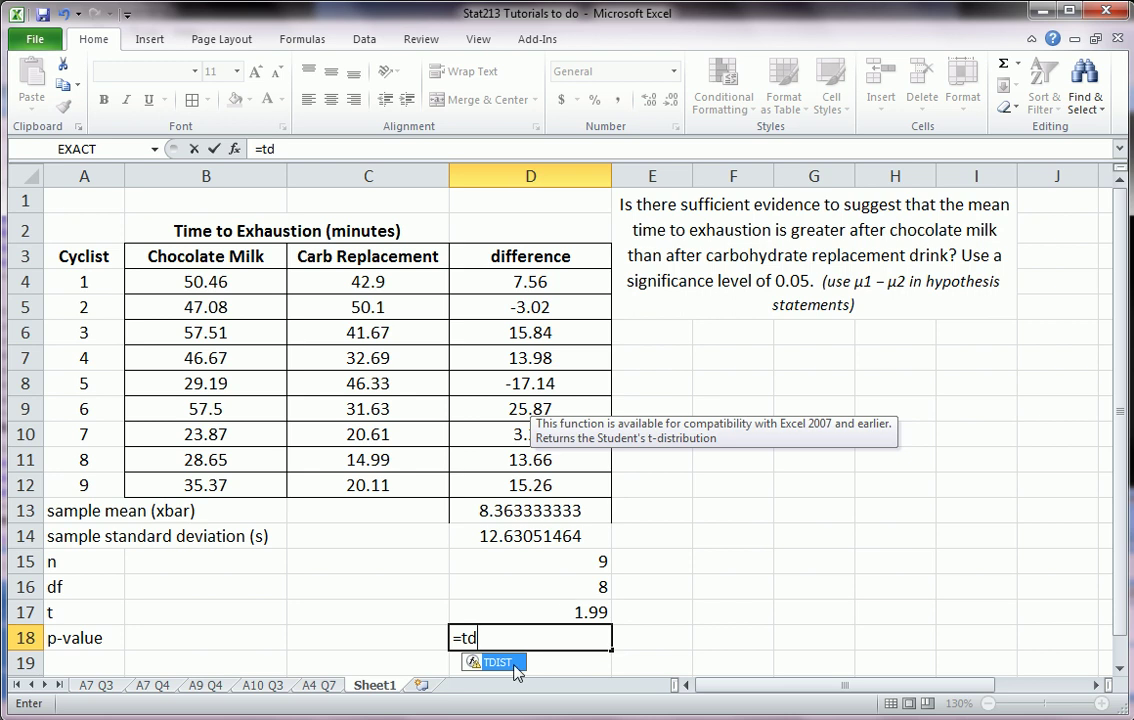
pyautogui.press('BackSpace')
pyautogui.click(505, 450)
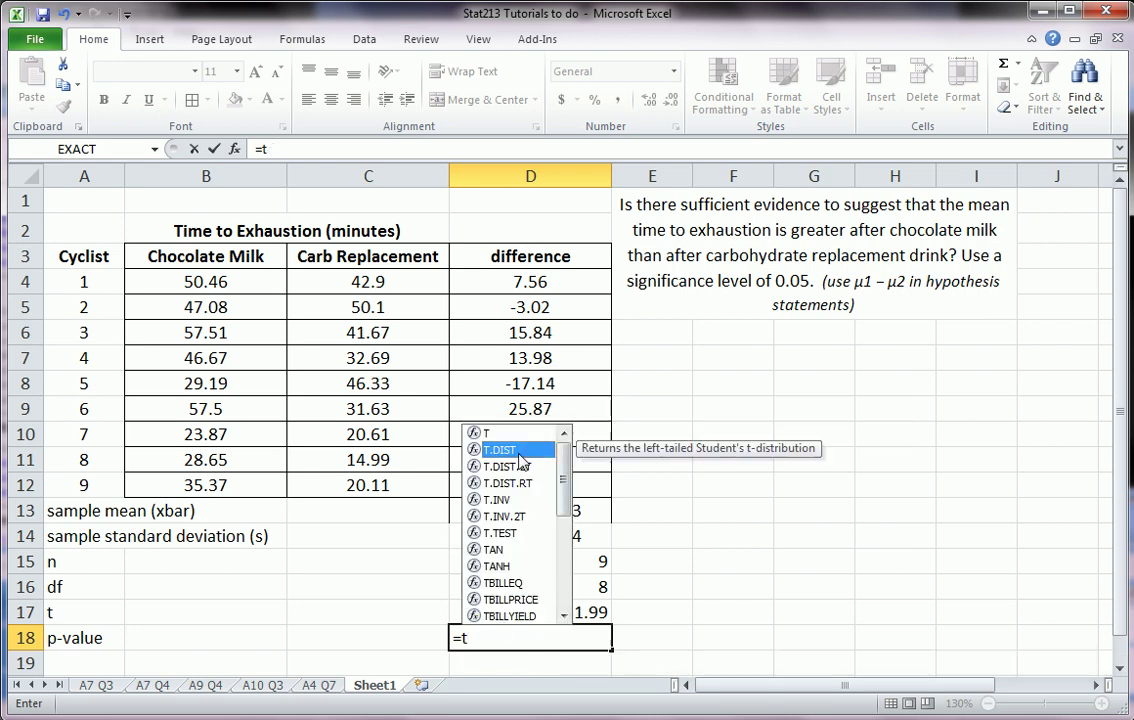
pyautogui.click(508, 466)
pyautogui.click(513, 483)
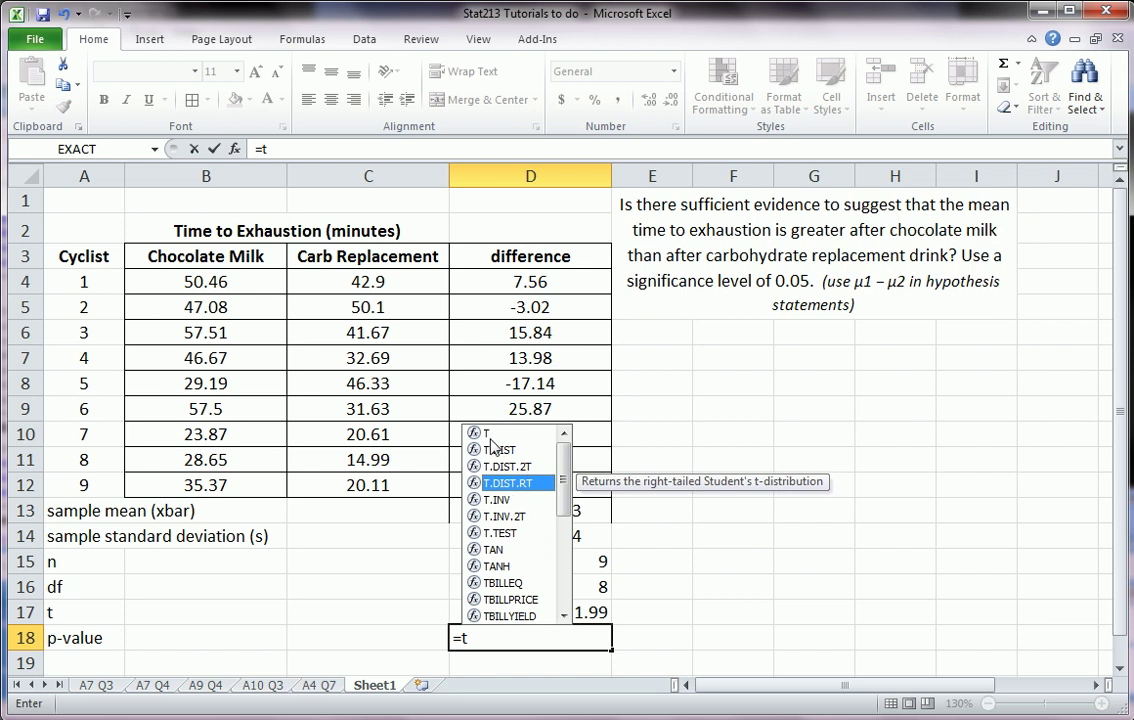
pyautogui.click(498, 450)
pyautogui.click(511, 467)
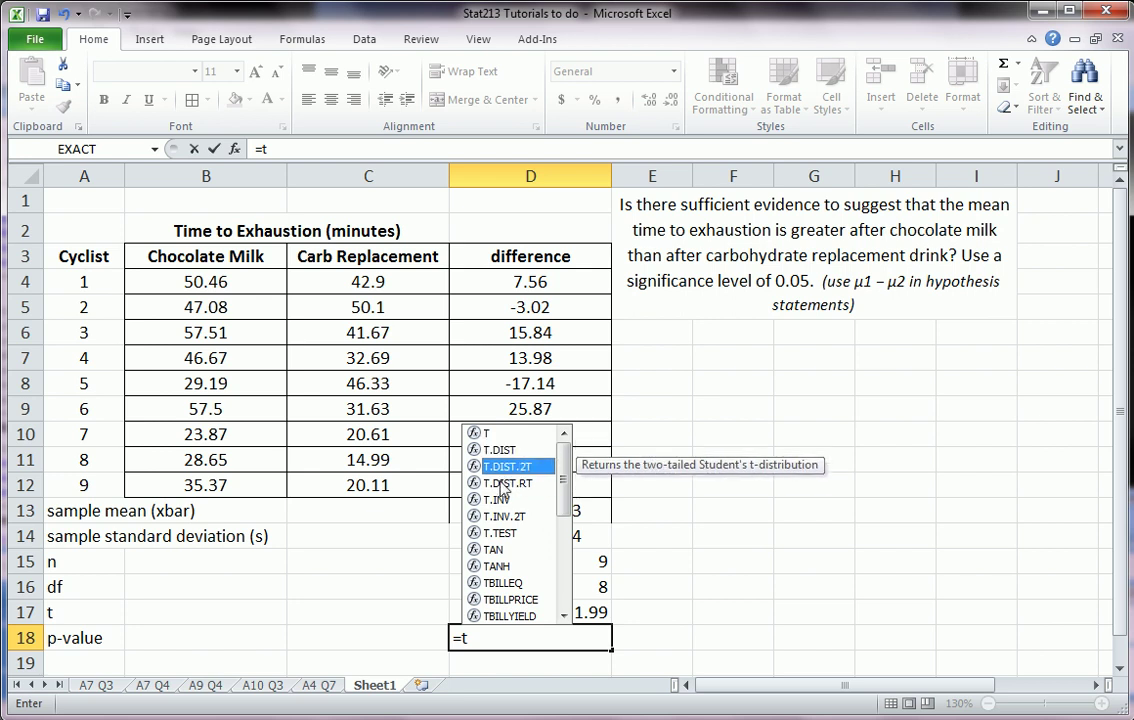
pyautogui.click(519, 484)
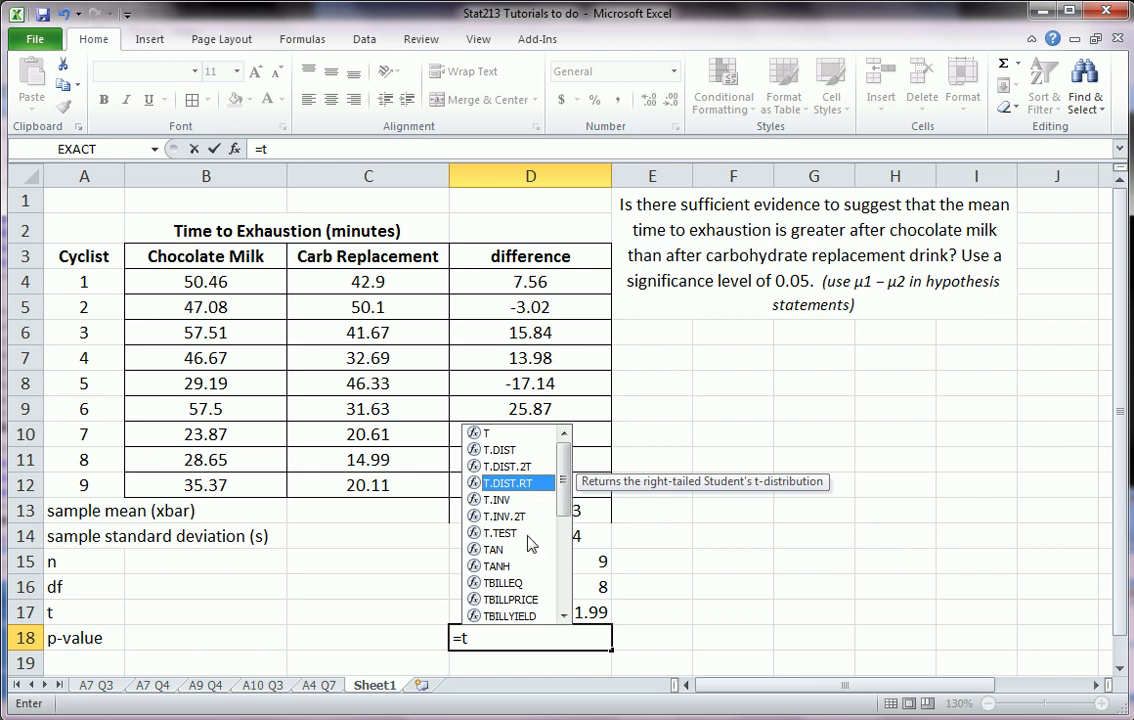
pyautogui.press('Escape')
# - Complete the p-value formula in D18 as =TDIST(D17,D16,1), using the one-tailed distribution
pyautogui.write('dis')
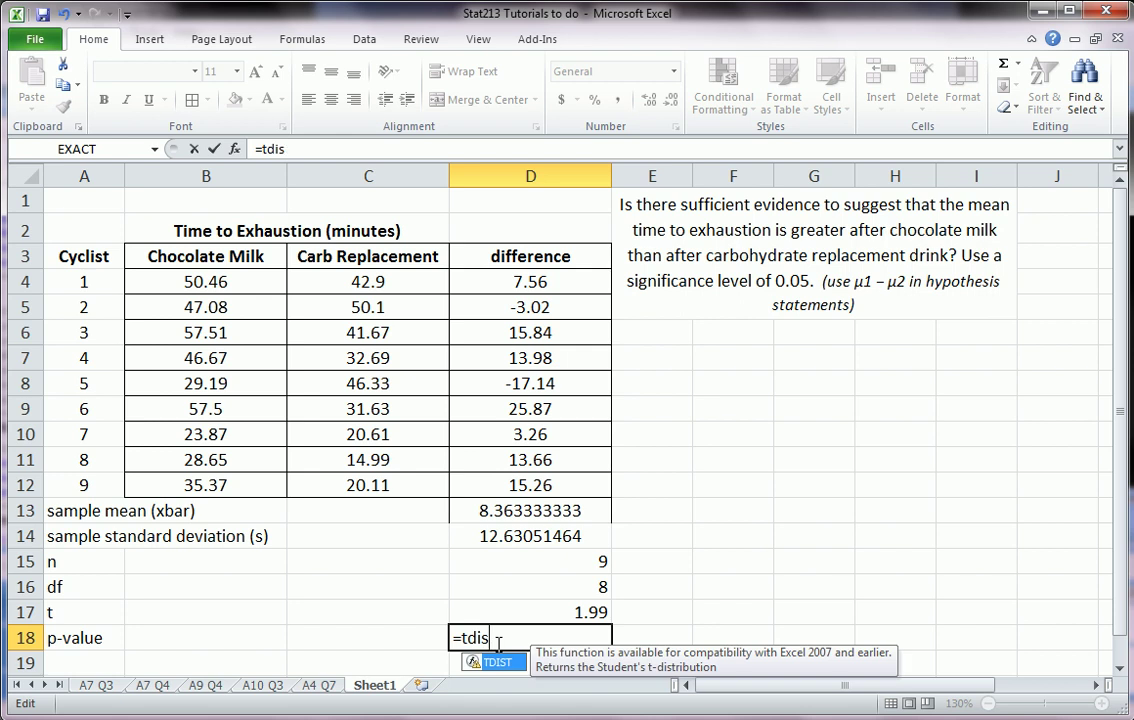
pyautogui.write('t(')
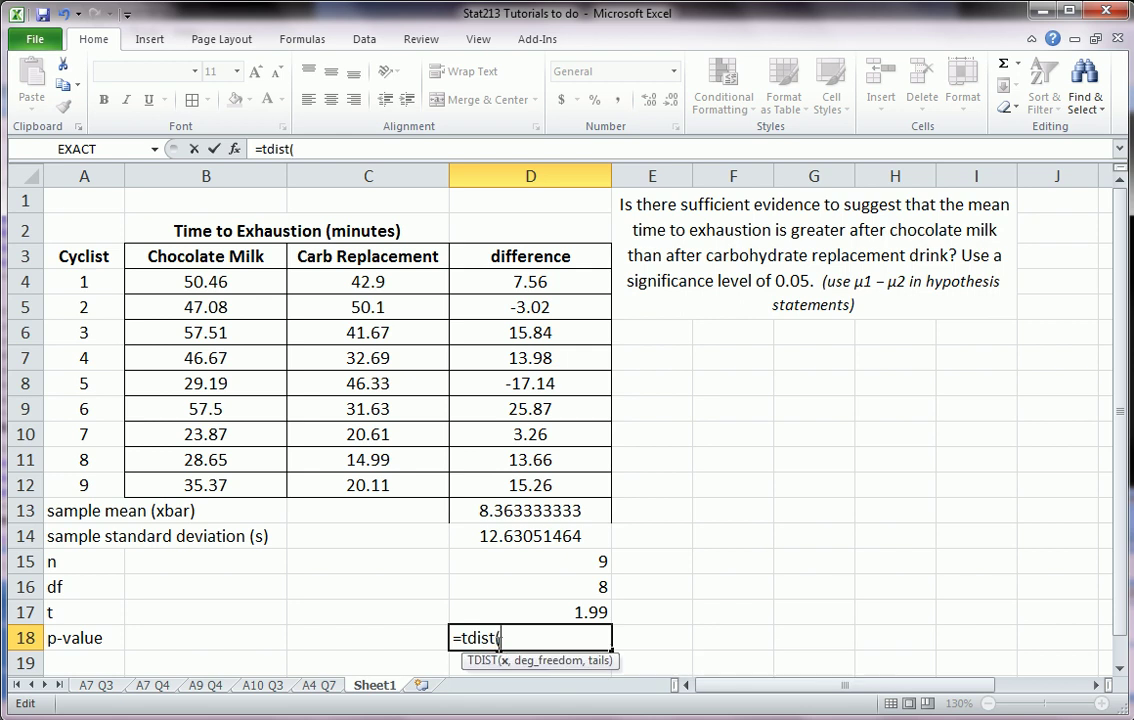
pyautogui.click(597, 612)
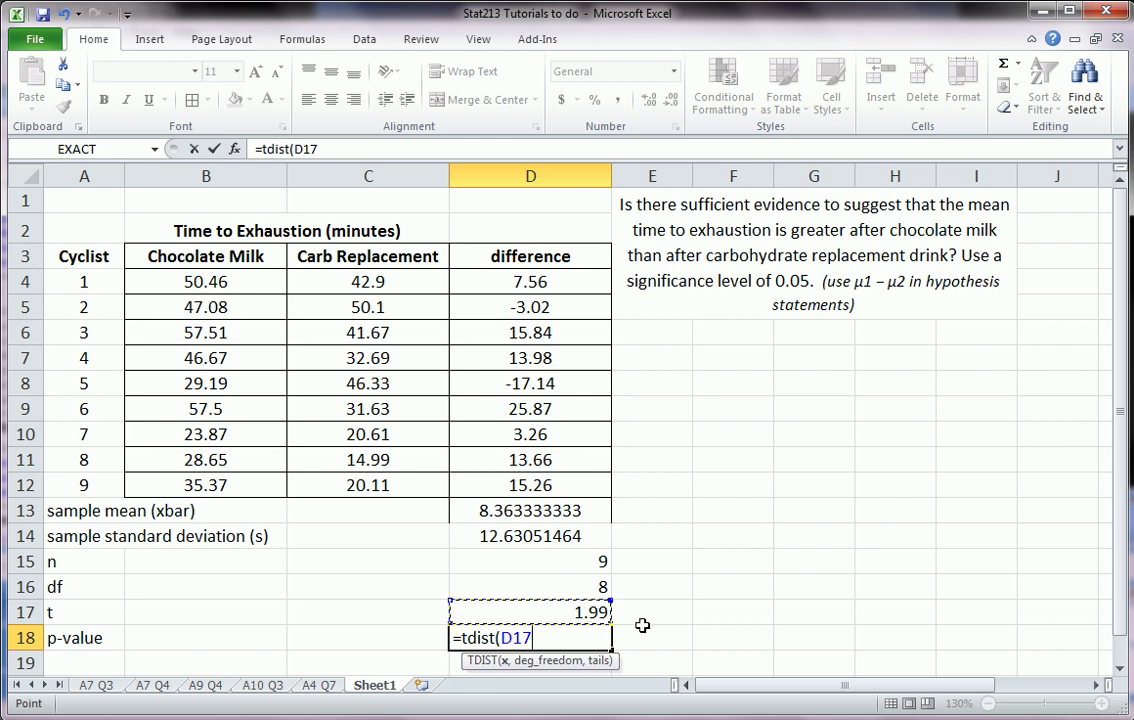
pyautogui.write(',')
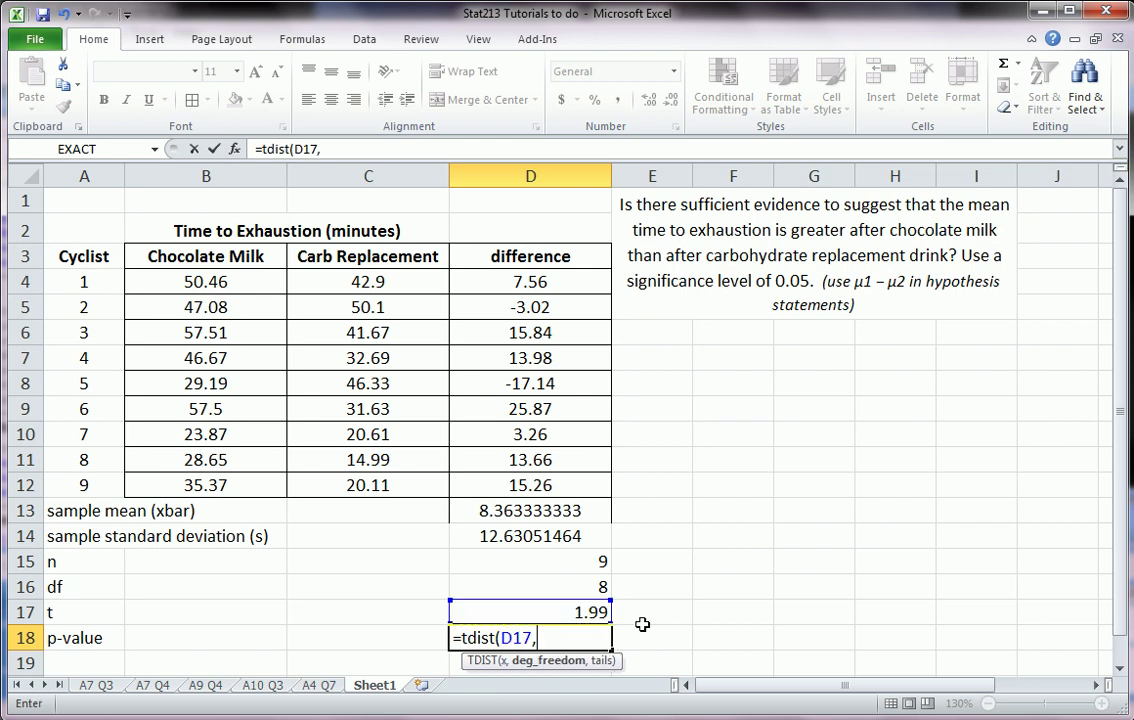
pyautogui.click(602, 585)
pyautogui.write(',')
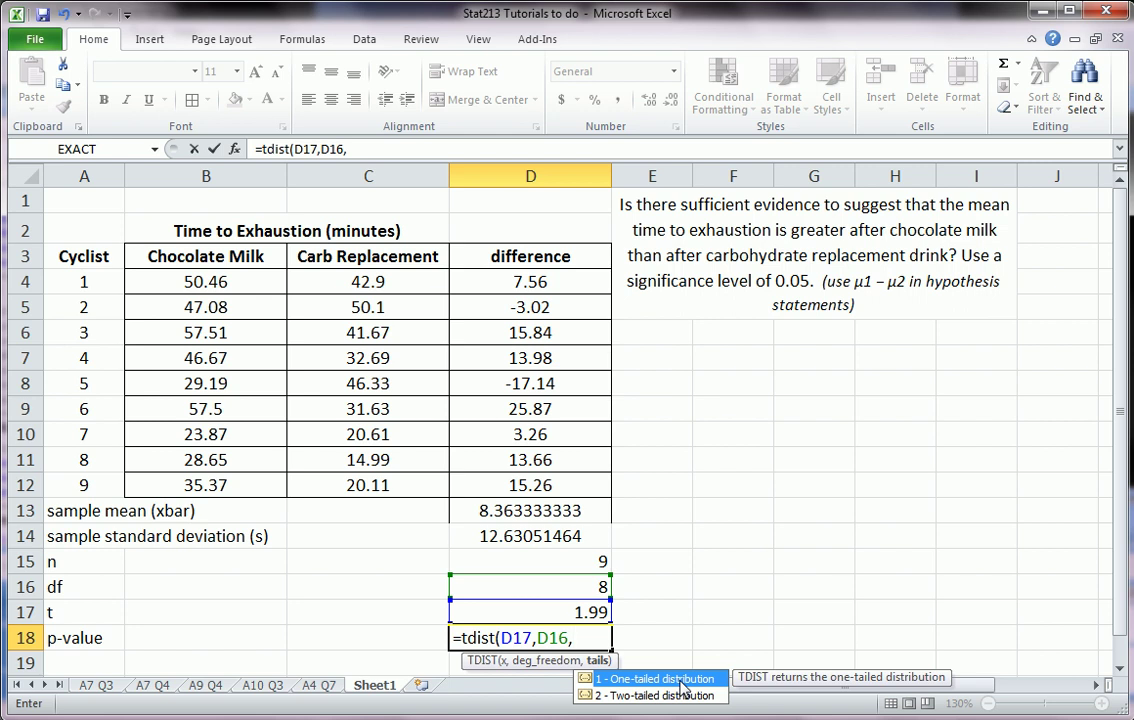
pyautogui.doubleClick(681, 680)
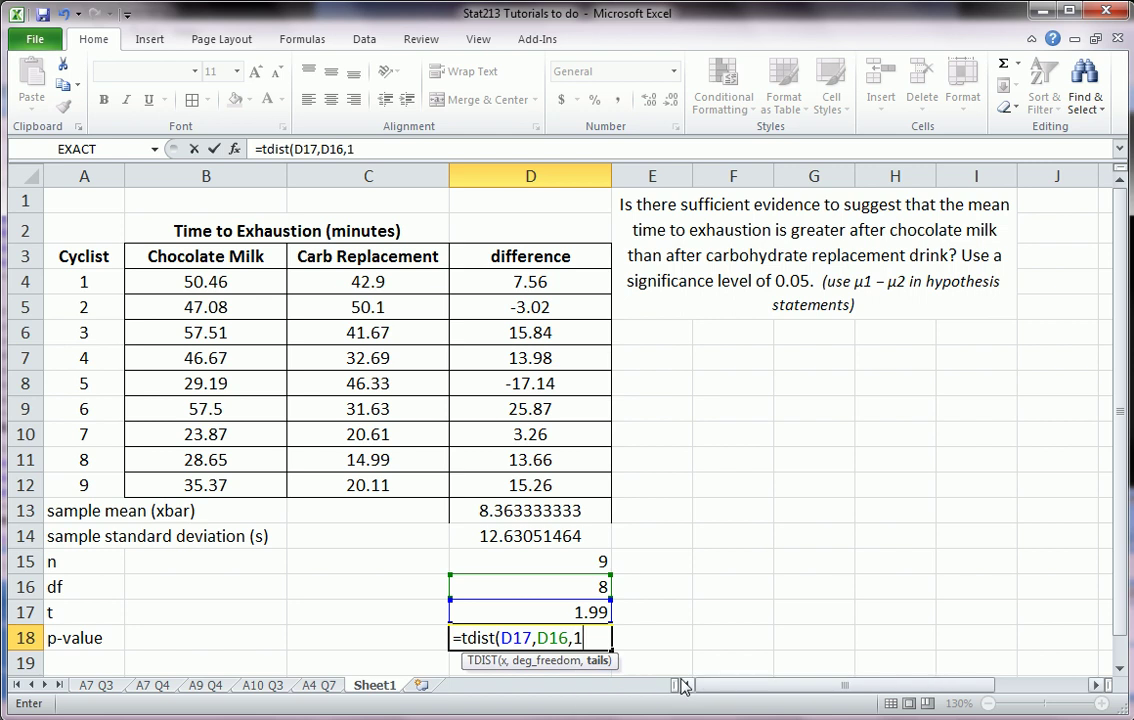
pyautogui.write(')')
pyautogui.press('Return')
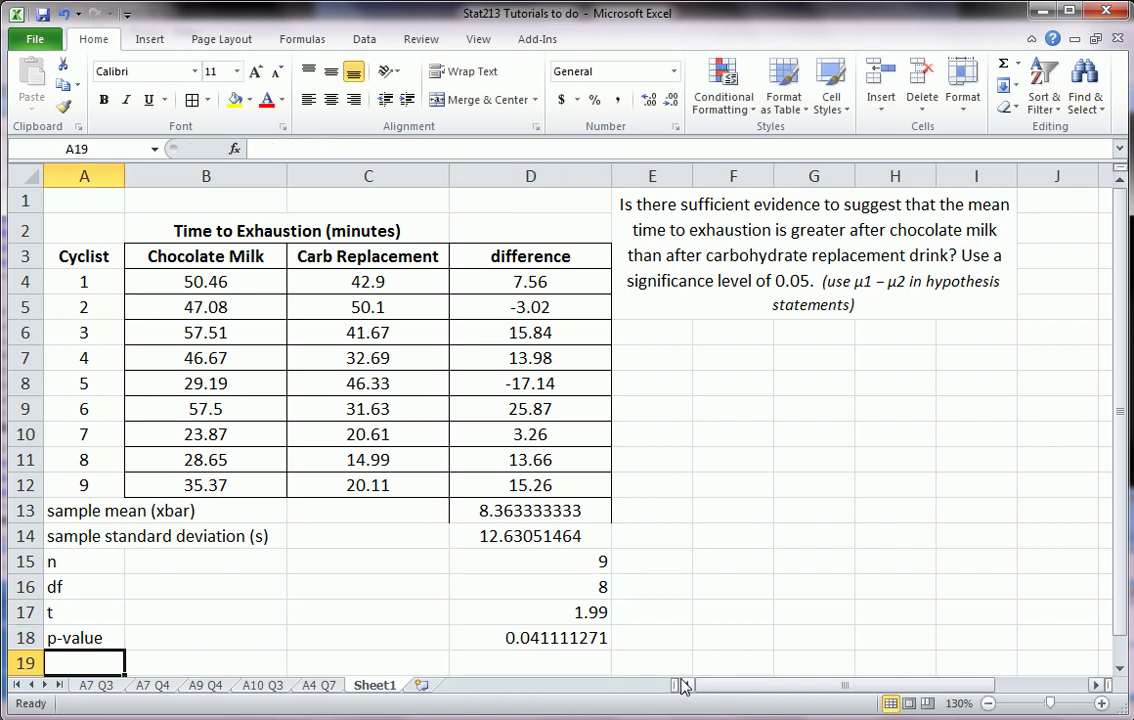
# - Reduce the p-value in D18 to four decimal places
pyautogui.click(518, 635)
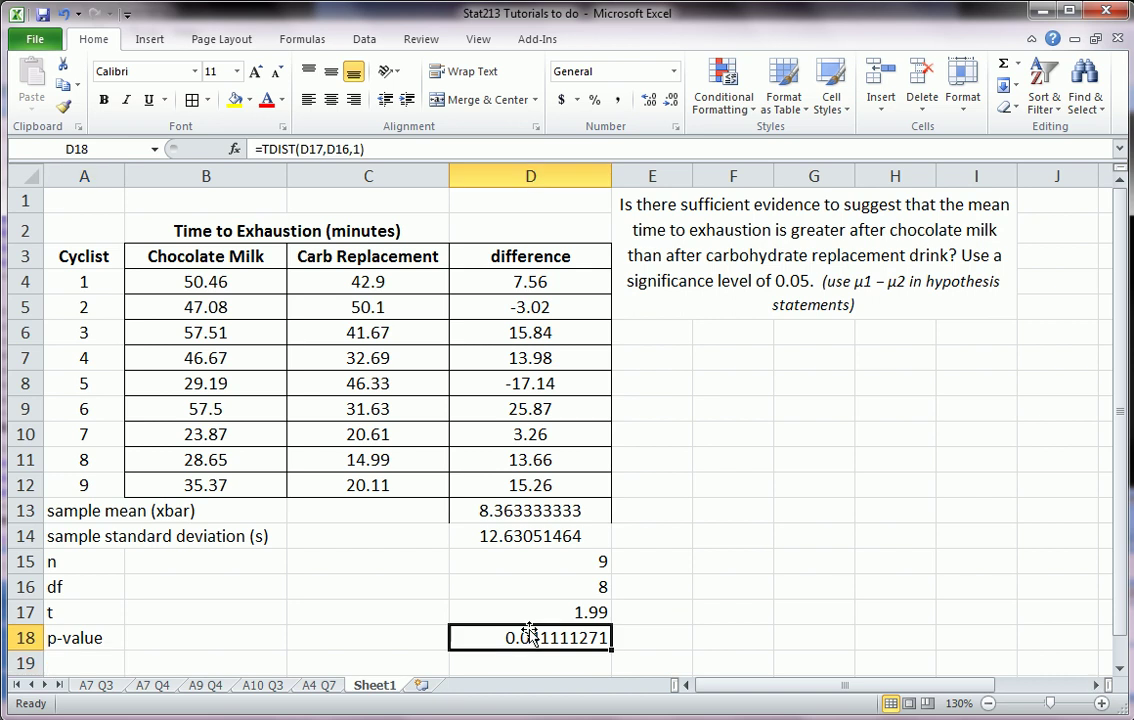
pyautogui.click(670, 101)
pyautogui.click(670, 101)
pyautogui.click(670, 101)
pyautogui.click(670, 101)
pyautogui.click(670, 101)
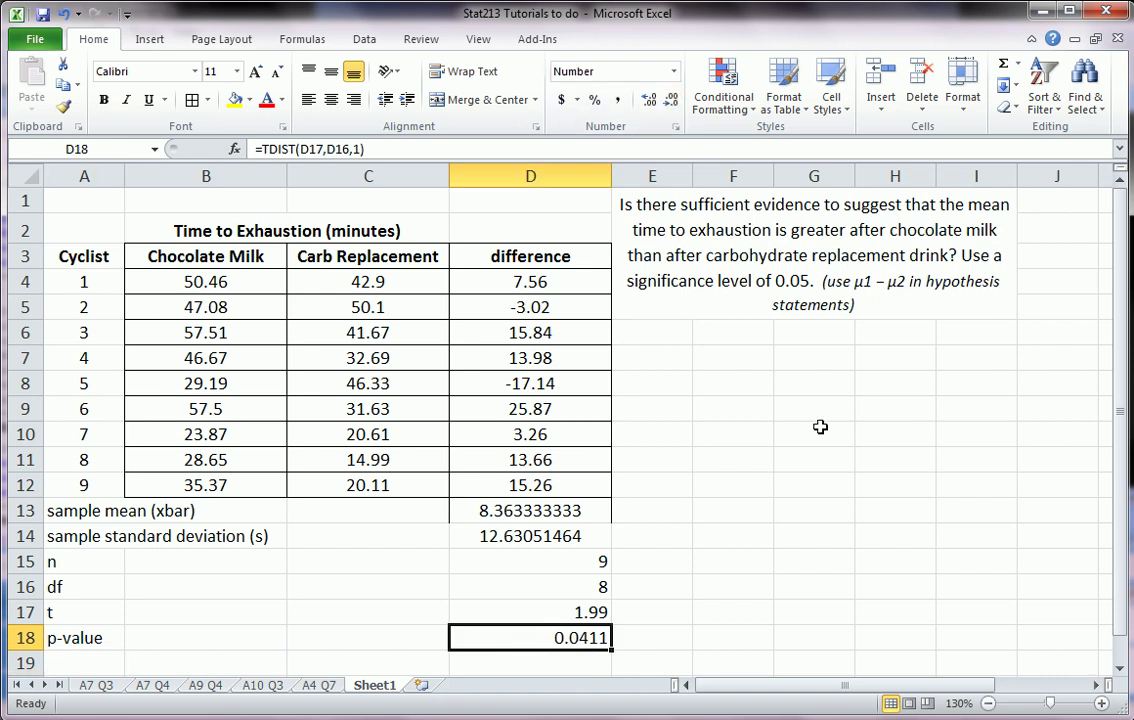
# - Write p-value < α beside the table, and underline the 0.05 significance level and the p-value in D18
pyautogui.click(735, 383)
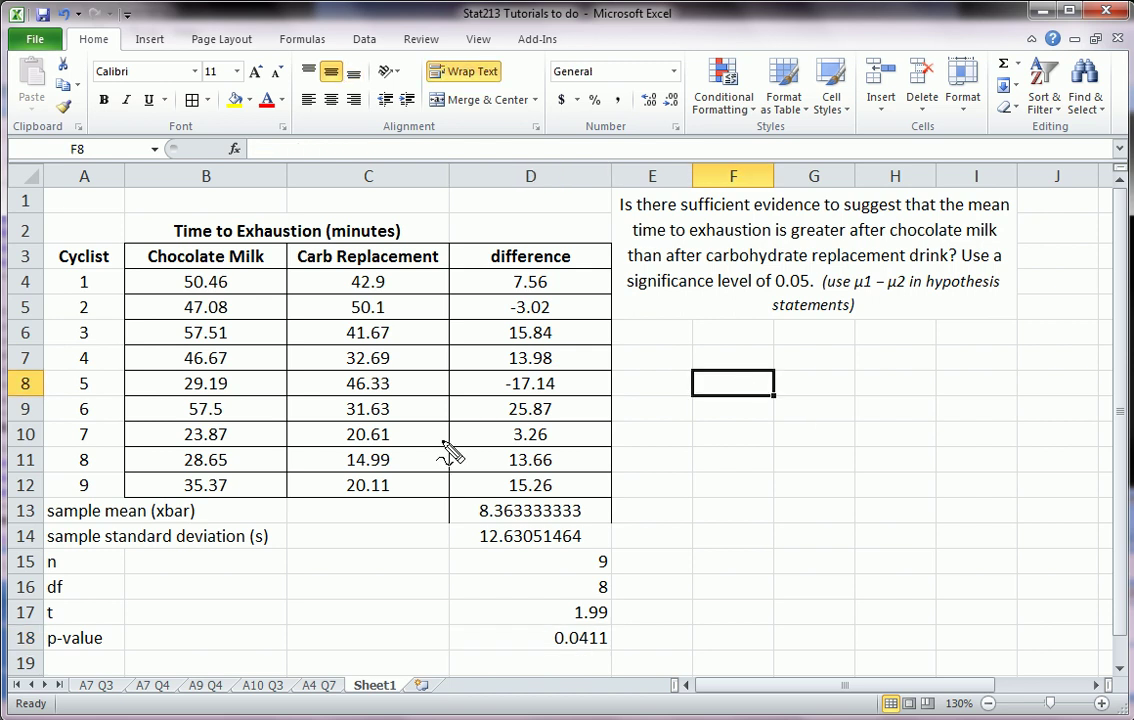
pyautogui.moveTo(648, 416)
pyautogui.mouseDown()
pyautogui.moveTo(651, 378)
pyautogui.moveTo(729, 399)
pyautogui.moveTo(812, 385)
pyautogui.moveTo(861, 401)
pyautogui.mouseUp()
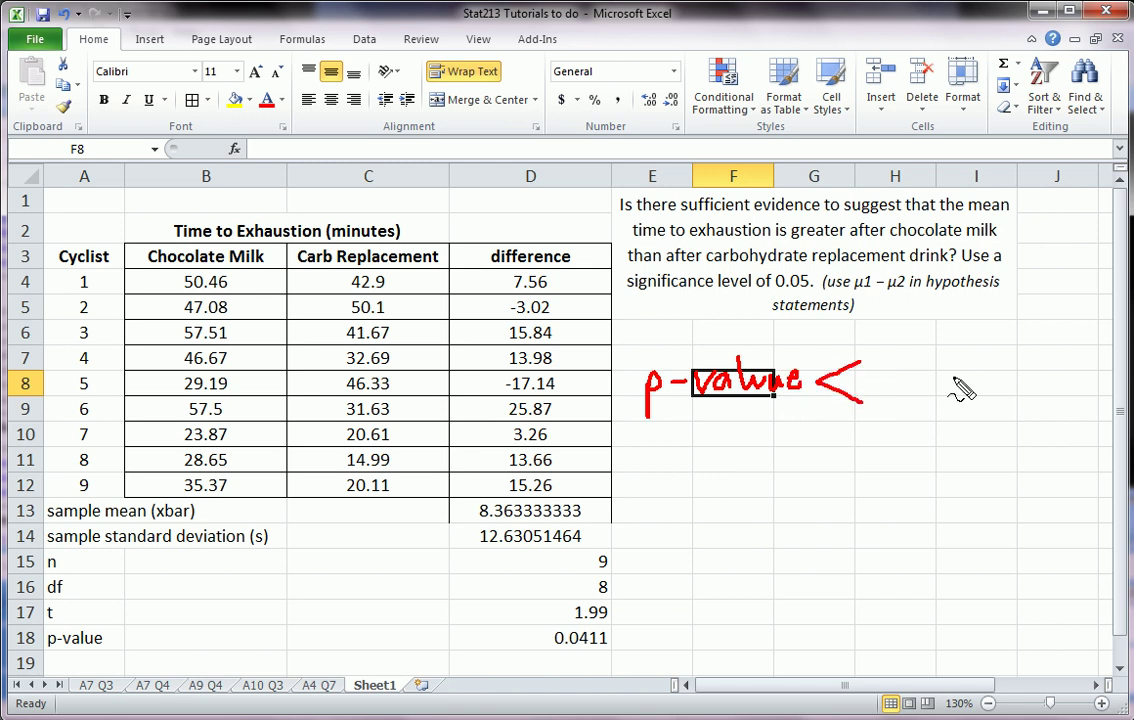
pyautogui.moveTo(938, 366)
pyautogui.mouseDown()
pyautogui.moveTo(903, 394)
pyautogui.moveTo(938, 390)
pyautogui.mouseUp()
pyautogui.moveTo(776, 293); pyautogui.dragTo(810, 291)
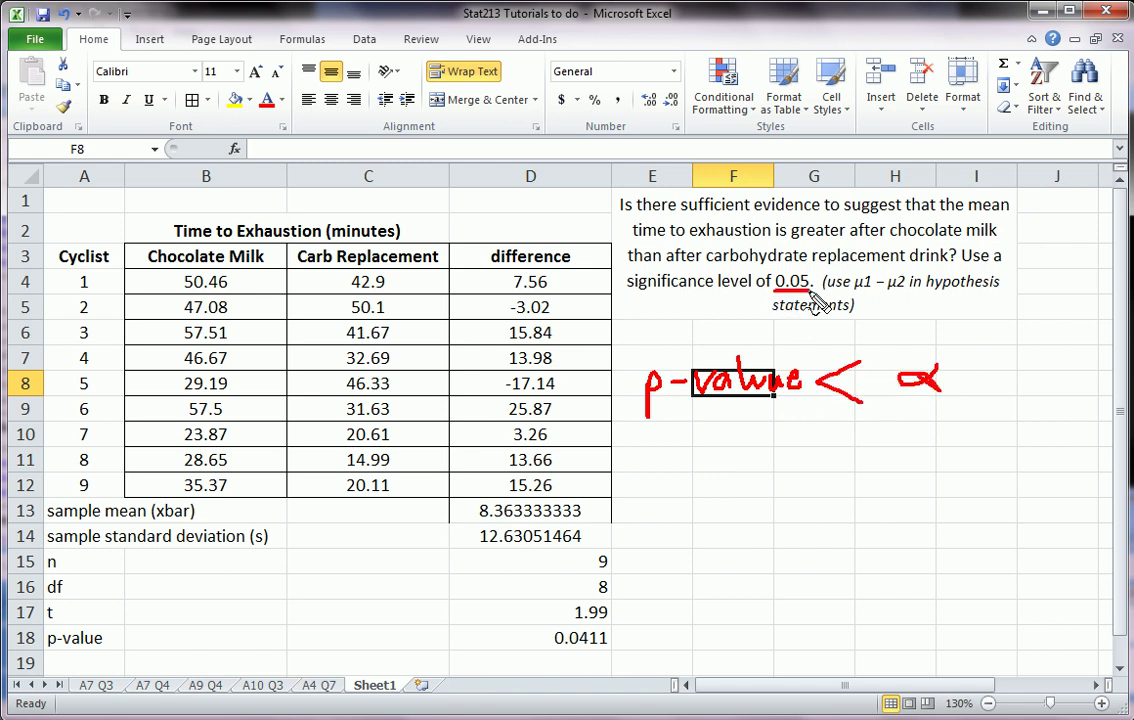
pyautogui.moveTo(555, 651); pyautogui.dragTo(609, 647)
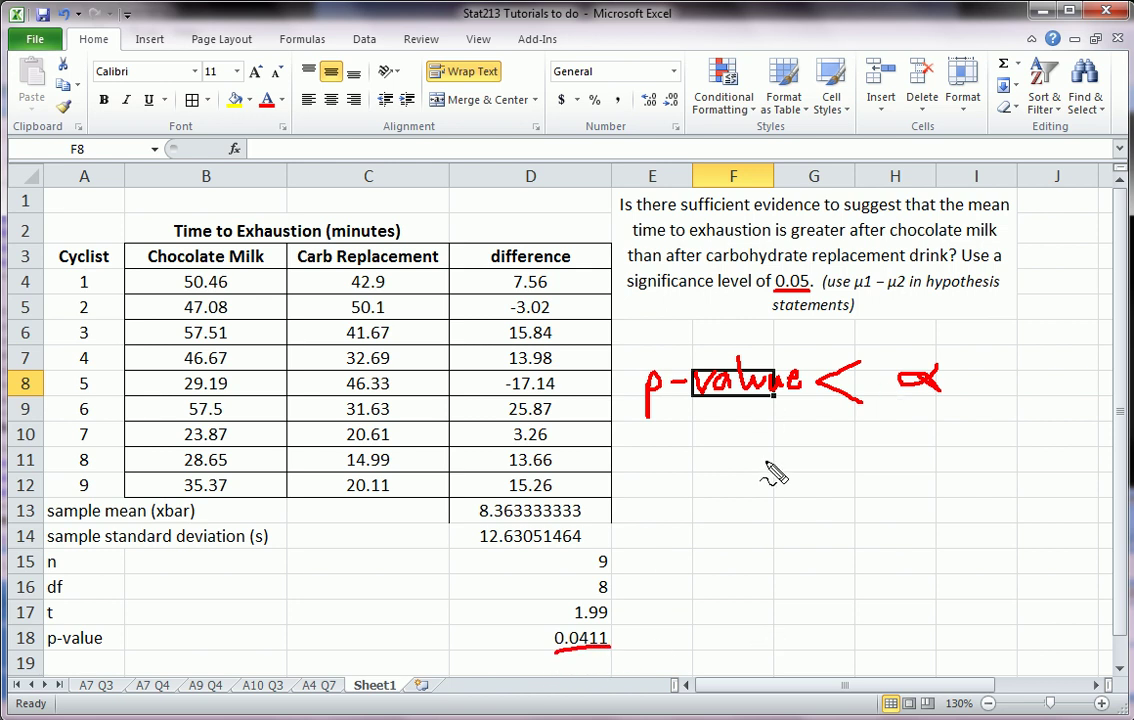
# - Write the decision Reject H0 below the comparison, and clear all markings
pyautogui.moveTo(700, 438)
pyautogui.mouseDown()
pyautogui.moveTo(726, 432)
pyautogui.moveTo(740, 462)
pyautogui.moveTo(757, 446)
pyautogui.moveTo(777, 474)
pyautogui.moveTo(787, 456)
pyautogui.moveTo(853, 458)
pyautogui.mouseUp()
pyautogui.moveTo(870, 413)
pyautogui.mouseDown()
pyautogui.moveTo(872, 457)
pyautogui.moveTo(894, 432)
pyautogui.moveTo(945, 442)
pyautogui.moveTo(946, 426)
pyautogui.moveTo(963, 456)
pyautogui.mouseUp()
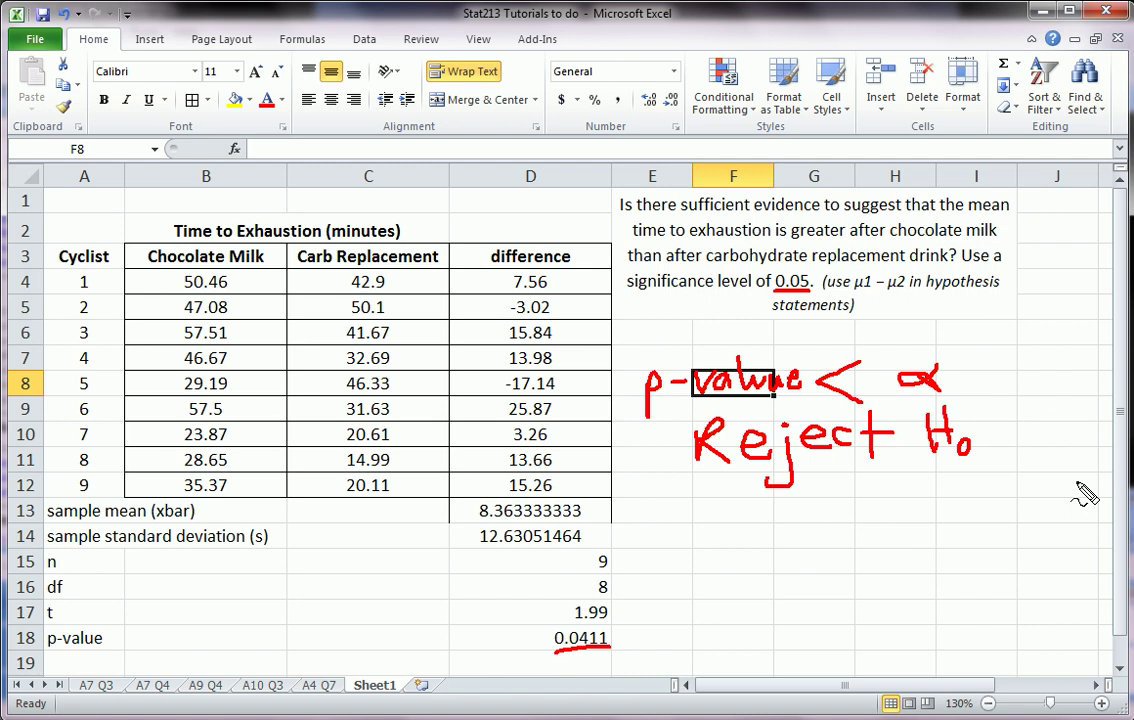
pyautogui.press('Escape')
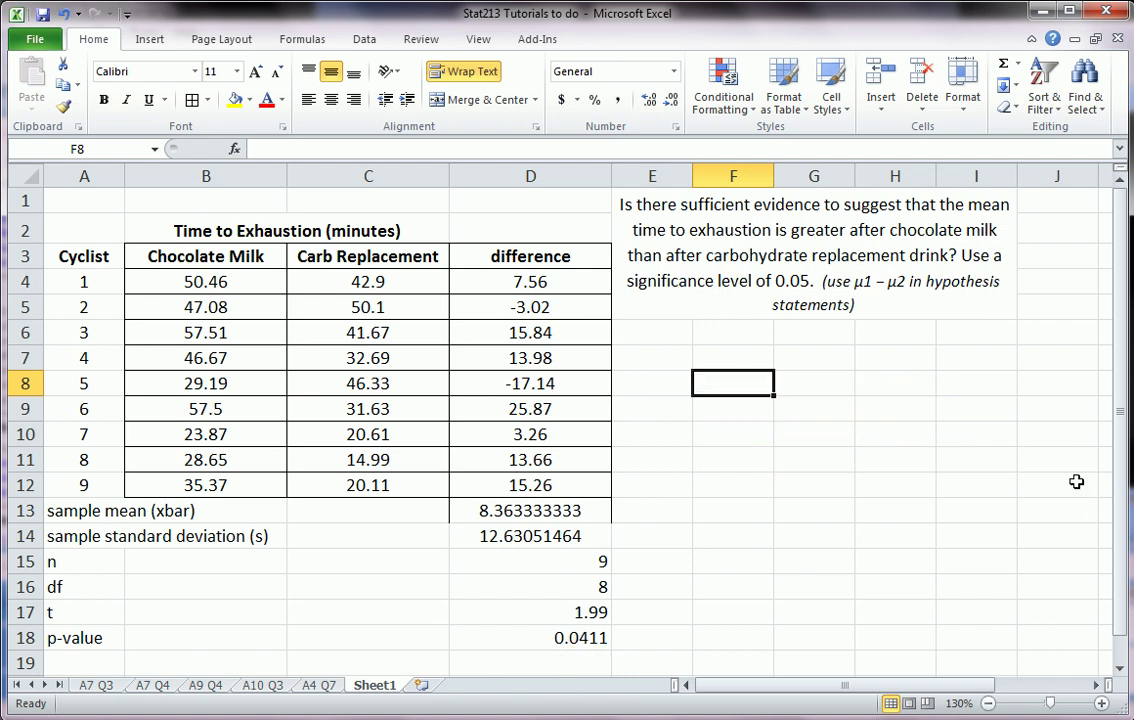